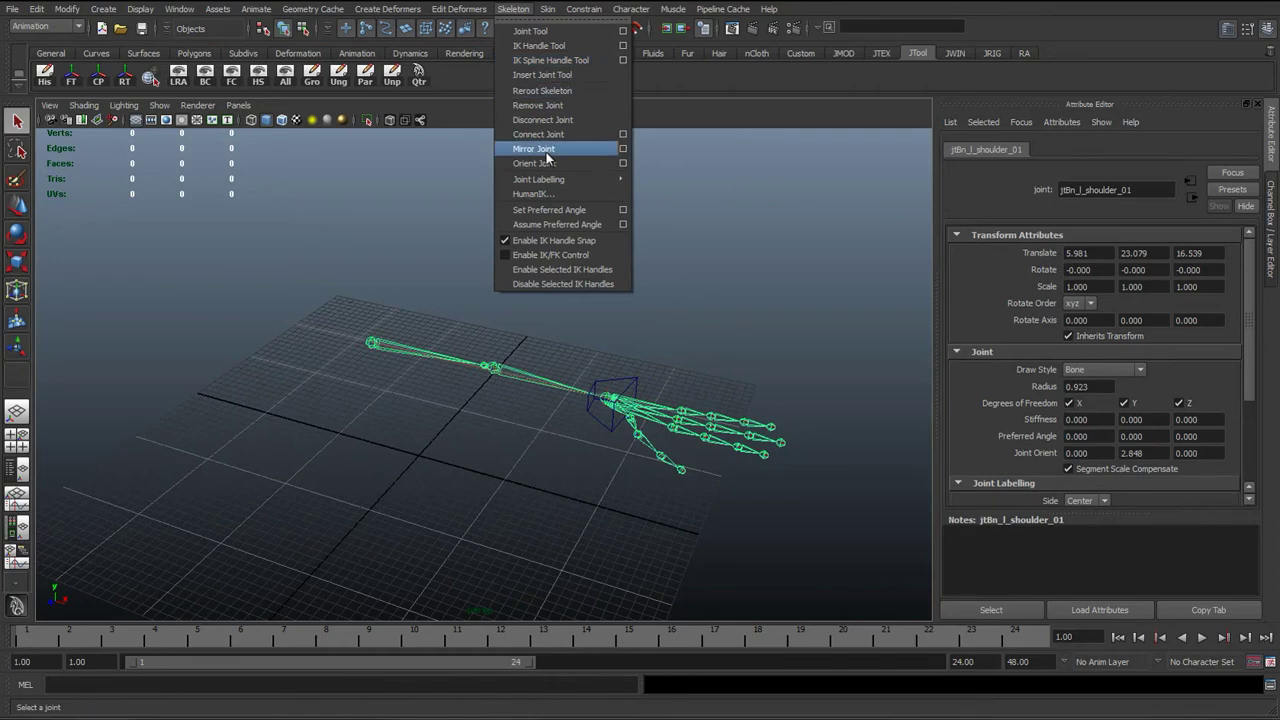
# - Mirror the left arm joints across YZ with Behavior function, replacing _l_ with _r_ in the names
pyautogui.click(622, 148)
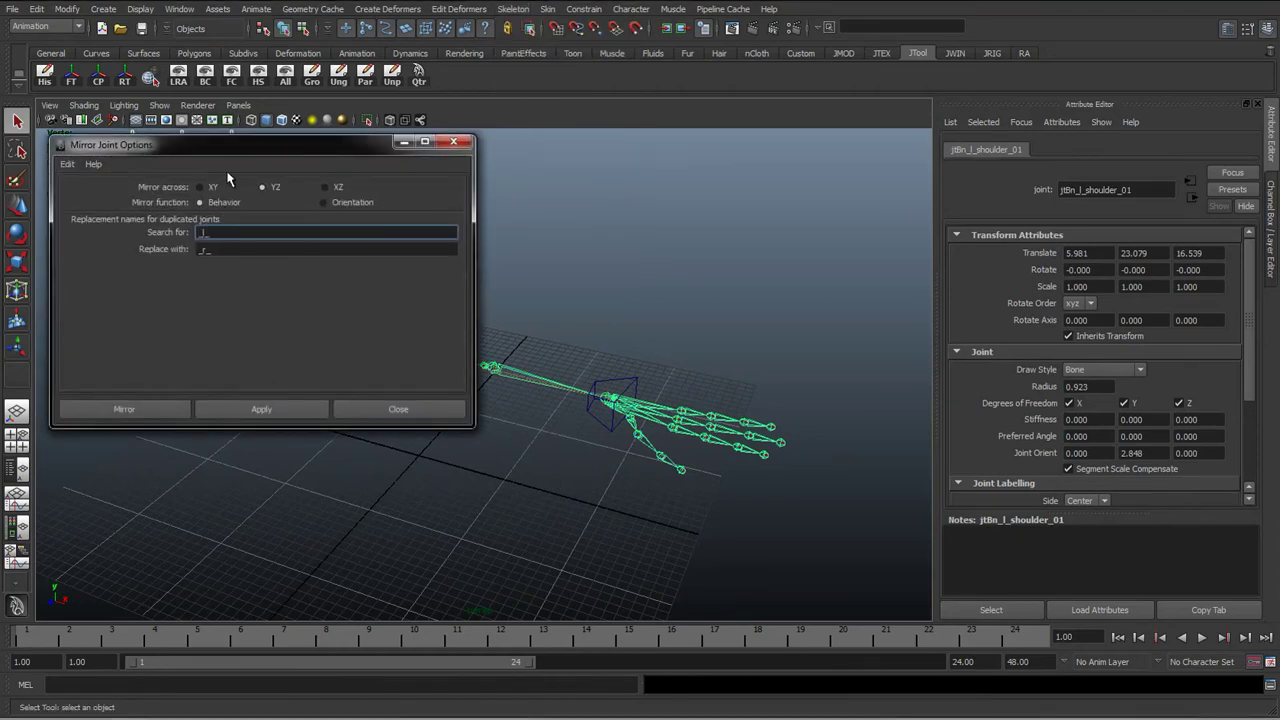
pyautogui.moveTo(242, 150); pyautogui.dragTo(233, 333)
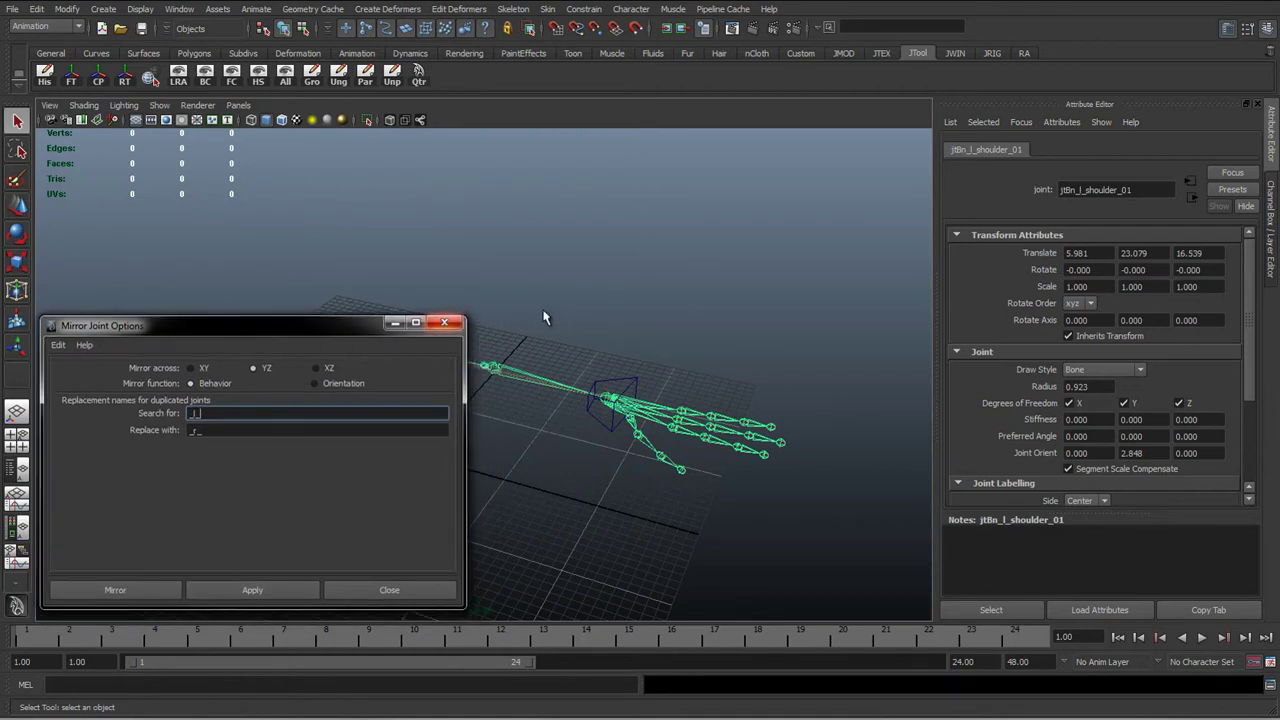
pyautogui.keyDown('alt'); pyautogui.moveTo(558, 292); pyautogui.dragTo(609, 289, button='middle'); pyautogui.keyUp('alt')
pyautogui.keyDown('alt'); pyautogui.moveTo(744, 352); pyautogui.dragTo(686, 349, button='middle'); pyautogui.keyUp('alt')
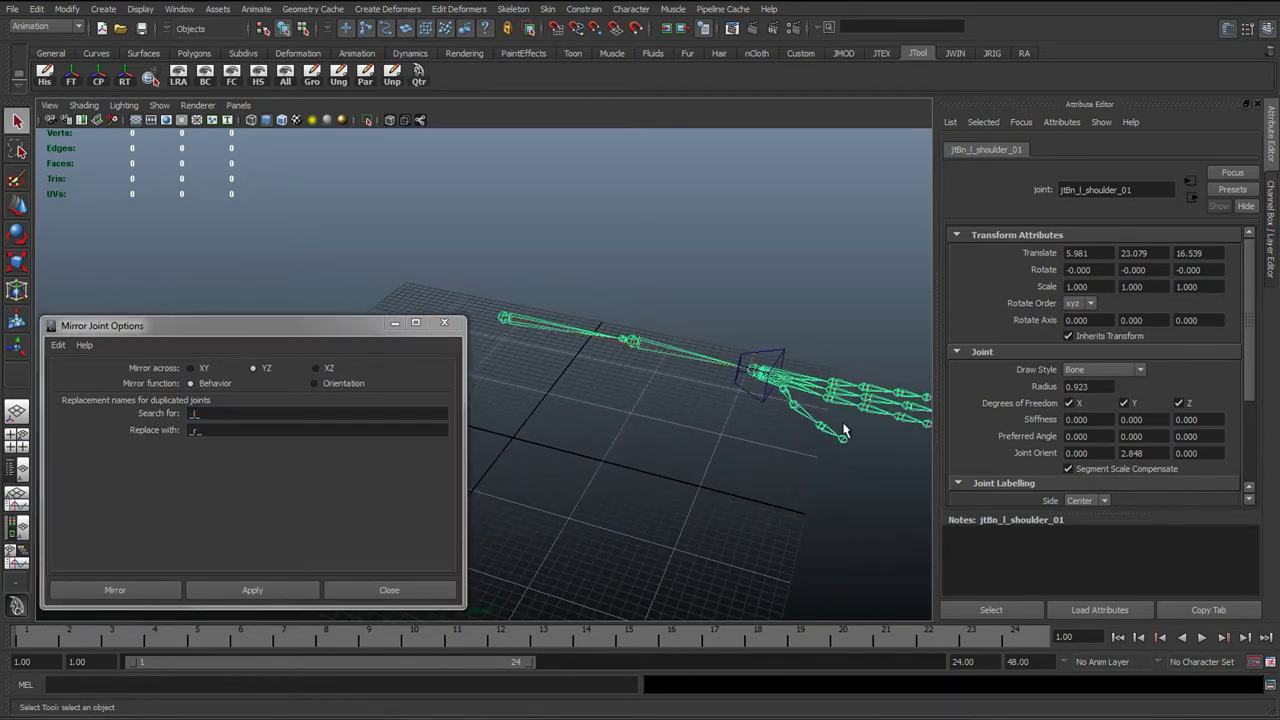
pyautogui.click(296, 586)
pyautogui.click(384, 594)
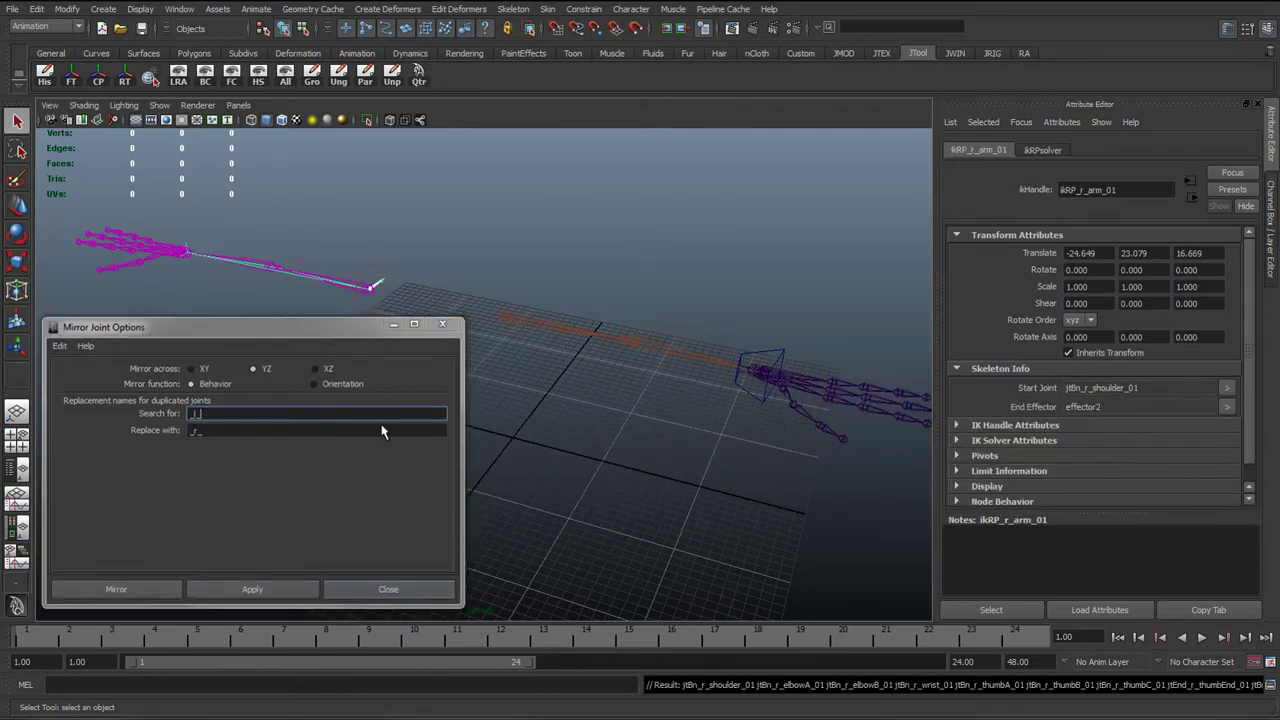
pyautogui.keyDown('alt'); pyautogui.moveTo(315, 389); pyautogui.dragTo(535, 385); pyautogui.keyUp('alt')
pyautogui.keyDown('alt'); pyautogui.moveTo(535, 385); pyautogui.dragTo(708, 409, button='middle'); pyautogui.keyUp('alt')
pyautogui.click(328, 388)
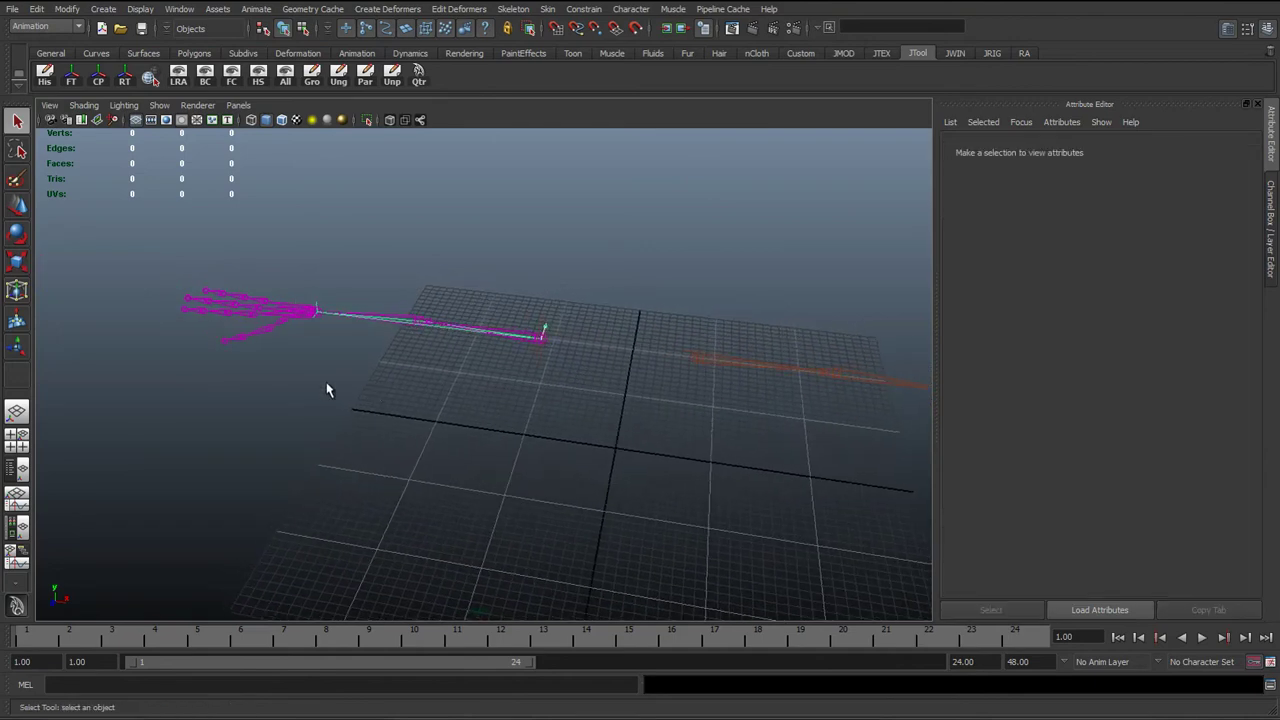
# - Parent the right arm's IK handle, ikRP_r_arm_01, under the iks01 group inside globalMove01 of charNode01
pyautogui.click(20, 472)
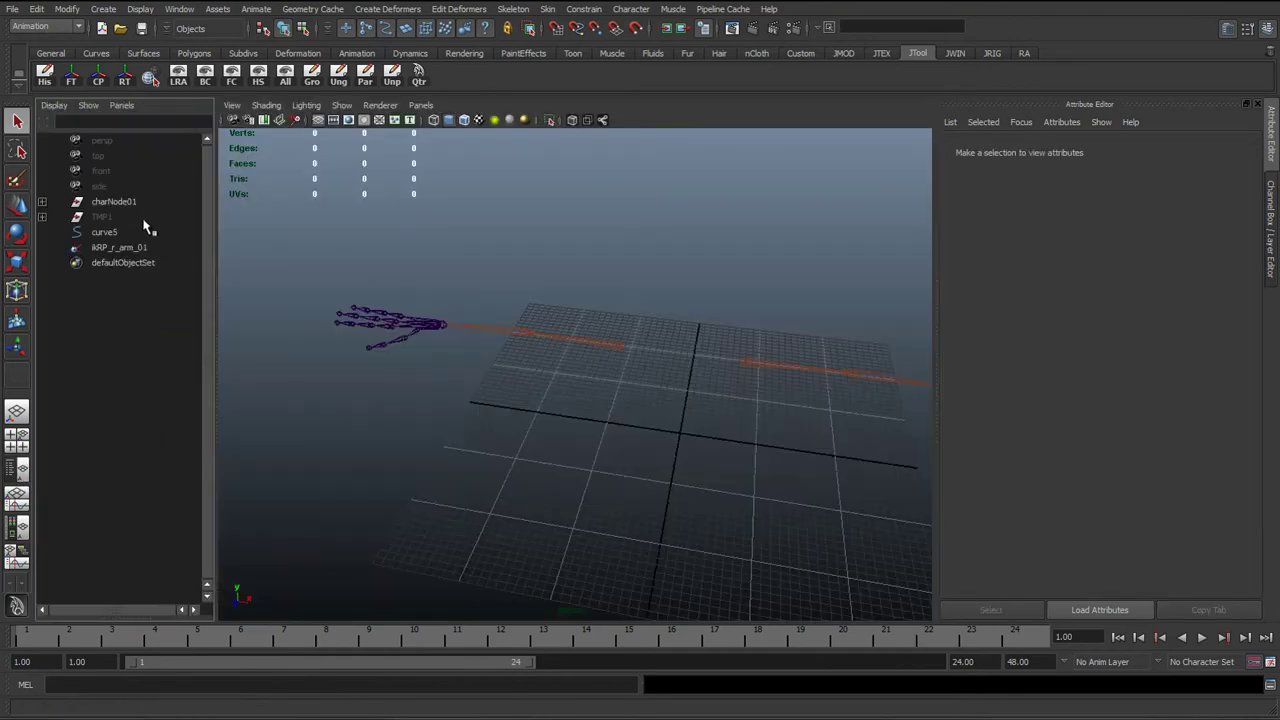
pyautogui.click(104, 250)
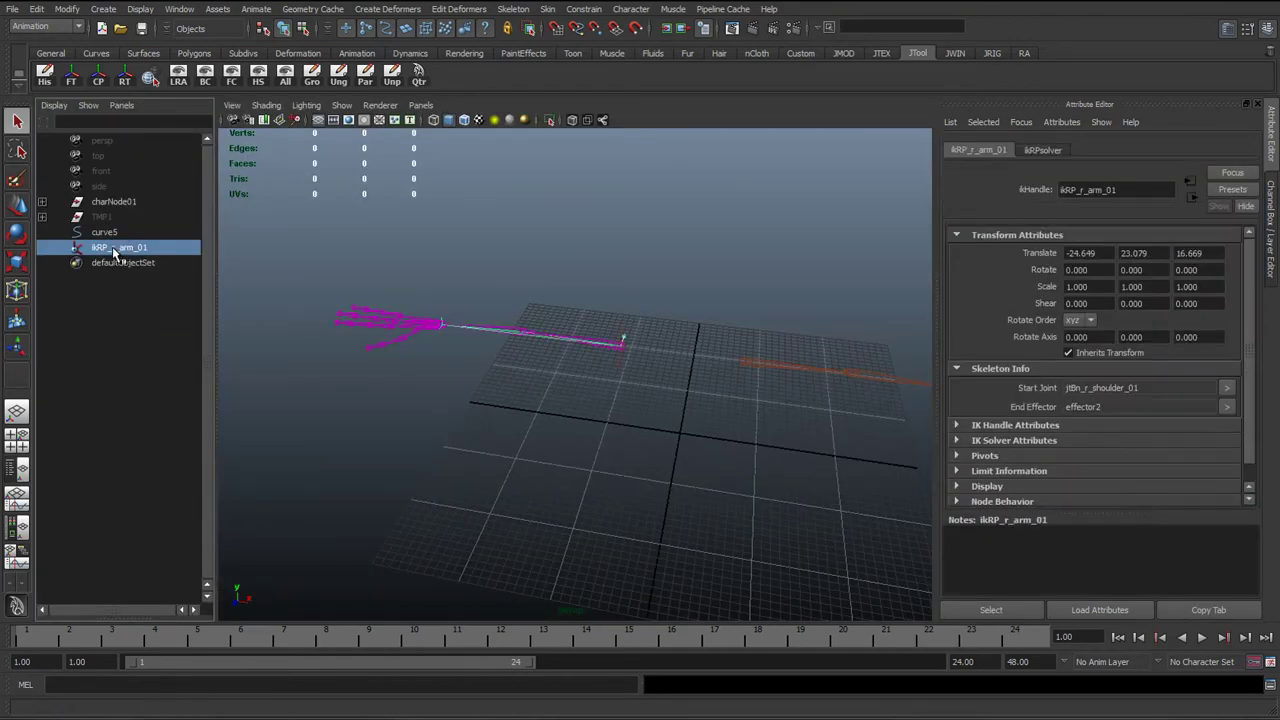
pyautogui.click(42, 202)
pyautogui.click(42, 232)
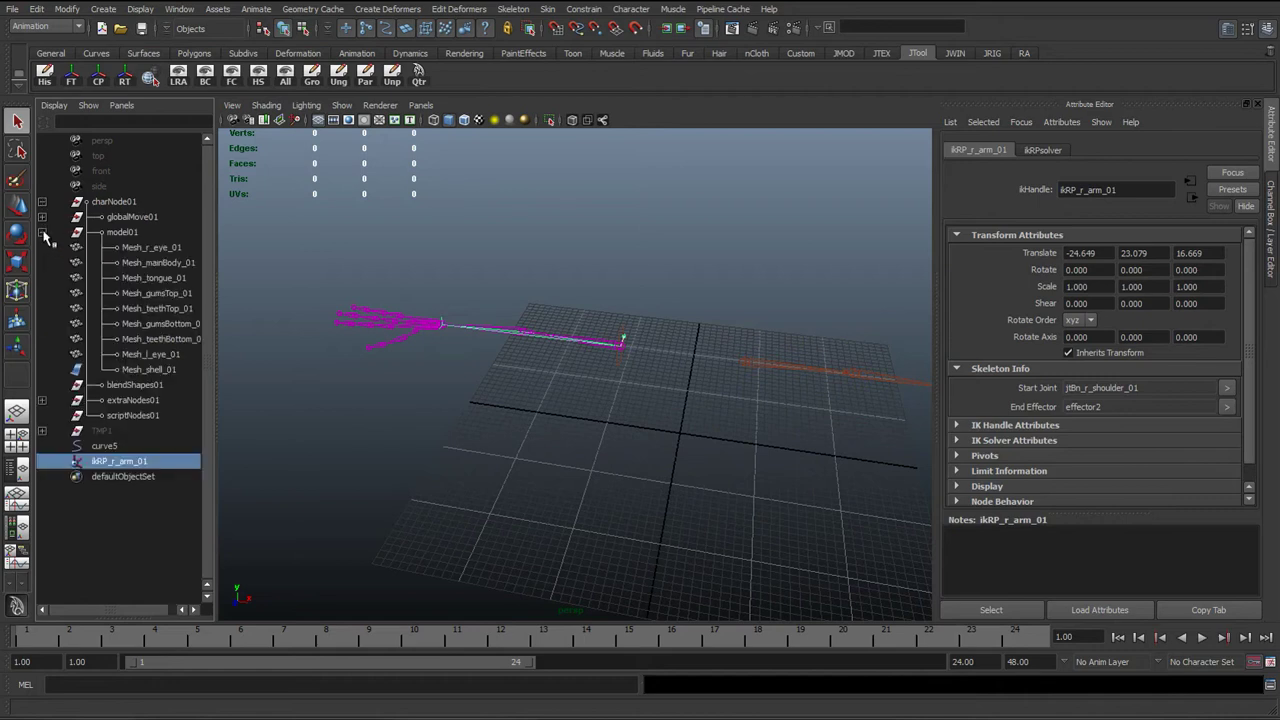
pyautogui.click(42, 232)
pyautogui.click(42, 217)
pyautogui.moveTo(127, 390); pyautogui.dragTo(137, 251, button='middle')
pyautogui.click(134, 251)
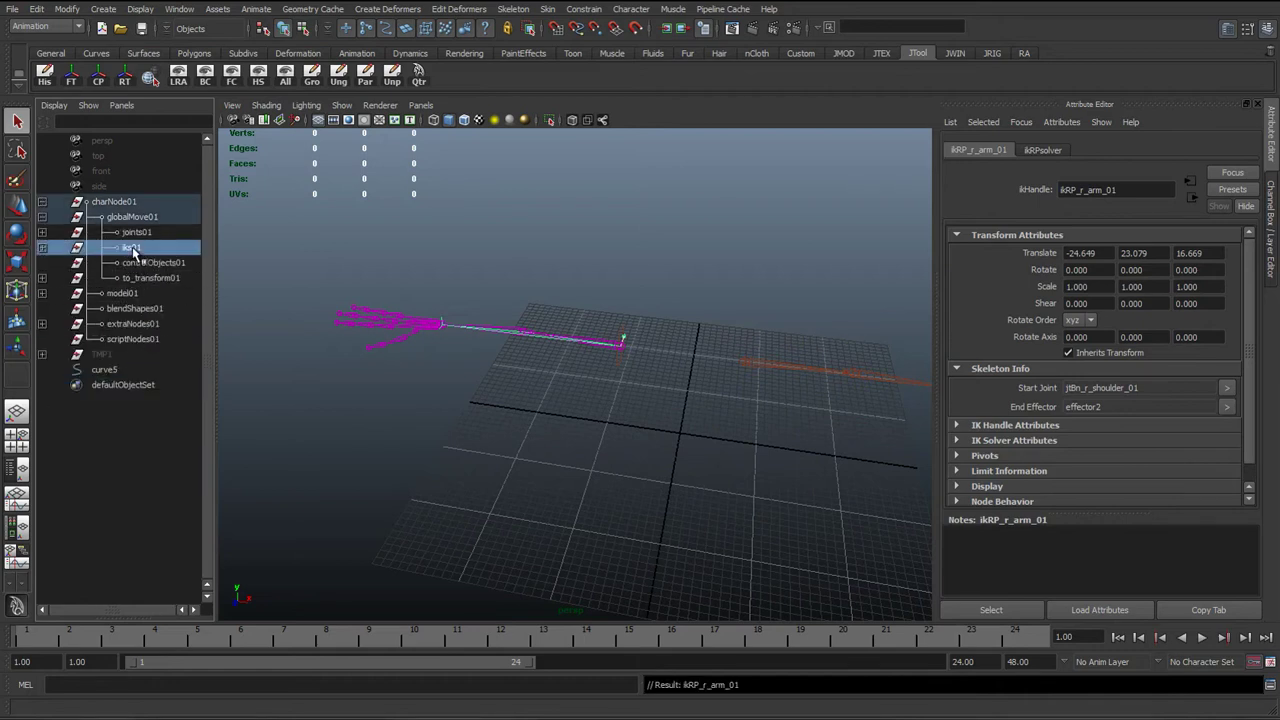
pyautogui.keyDown('alt'); pyautogui.moveTo(575, 314); pyautogui.dragTo(430, 324, button='middle'); pyautogui.keyUp('alt')
pyautogui.keyDown('alt'); pyautogui.moveTo(314, 310); pyautogui.dragTo(450, 322, button='middle'); pyautogui.keyUp('alt')
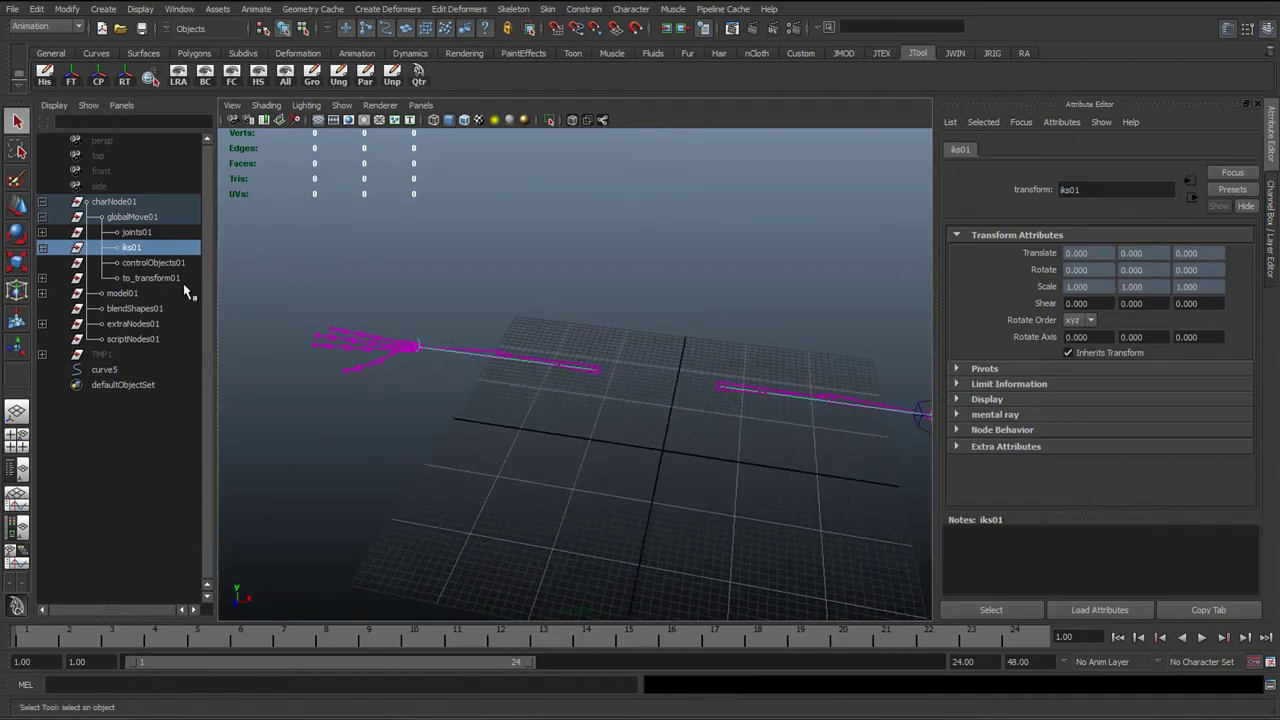
# - Check that both shoulder chains sit under jointsBn01 in the joints01 group, and collapse the charNode01 hierarchy
pyautogui.click(147, 235)
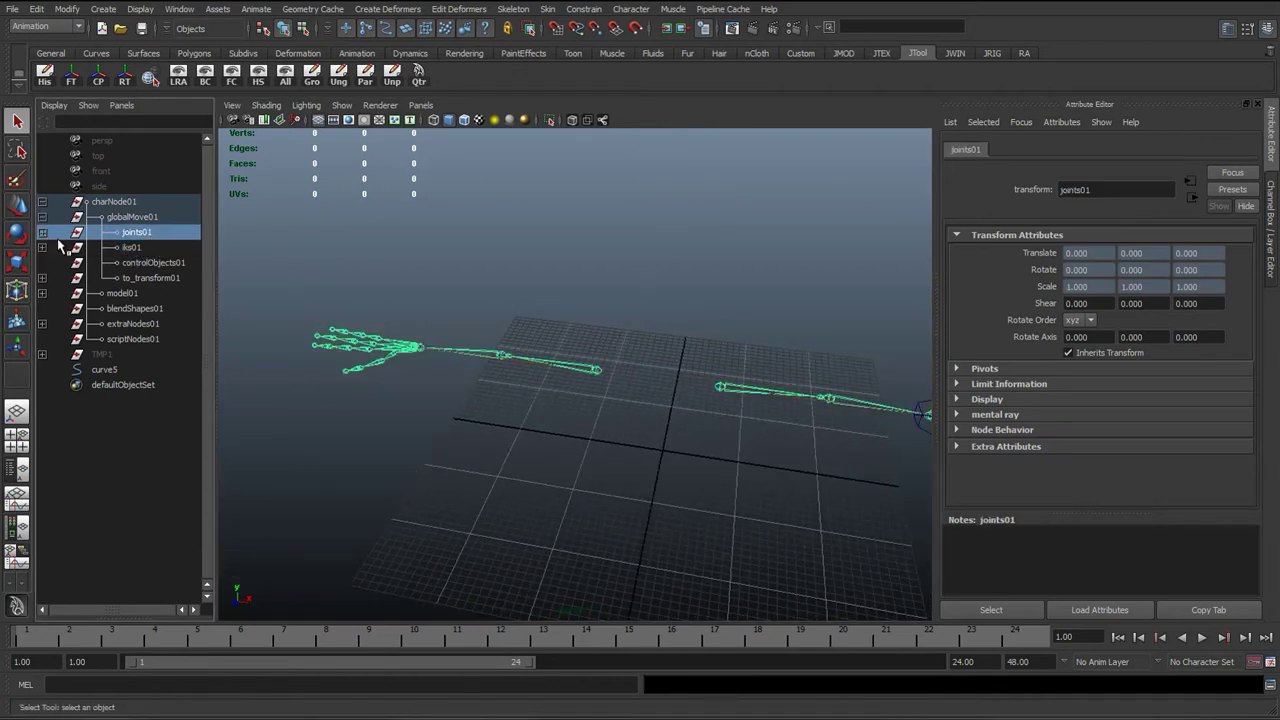
pyautogui.click(42, 232)
pyautogui.click(150, 248)
pyautogui.click(42, 247)
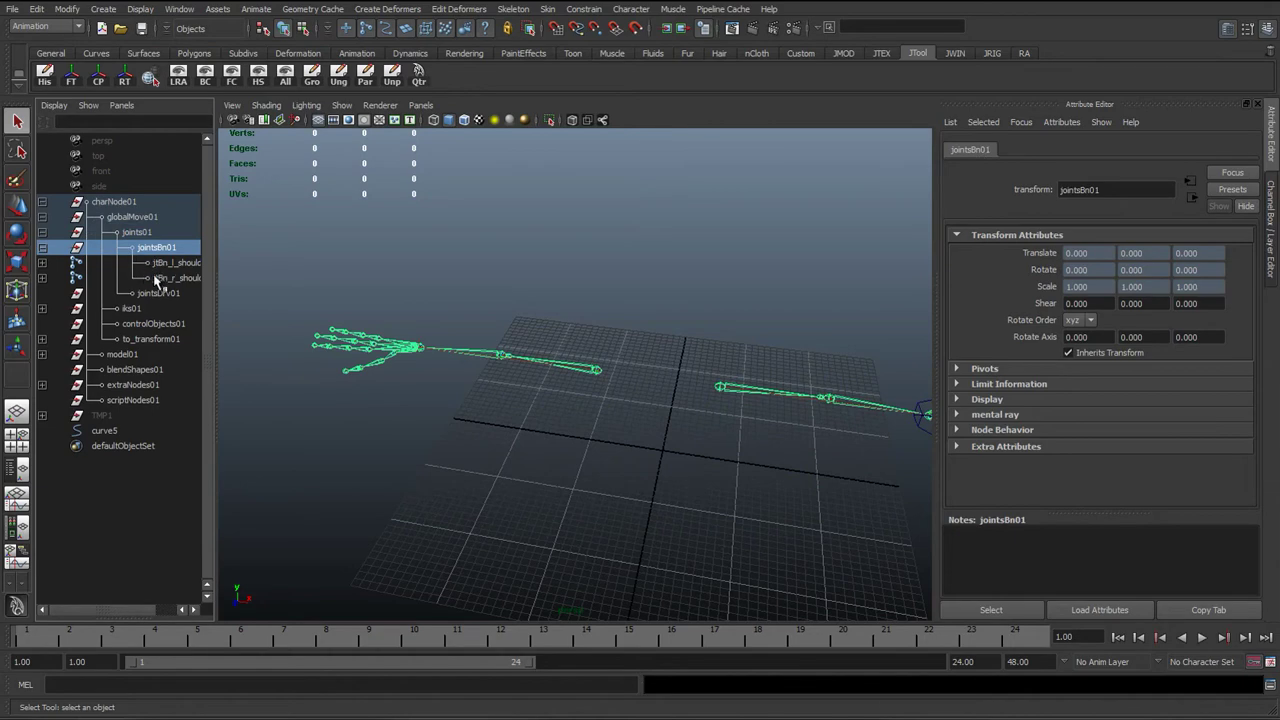
pyautogui.click(42, 201)
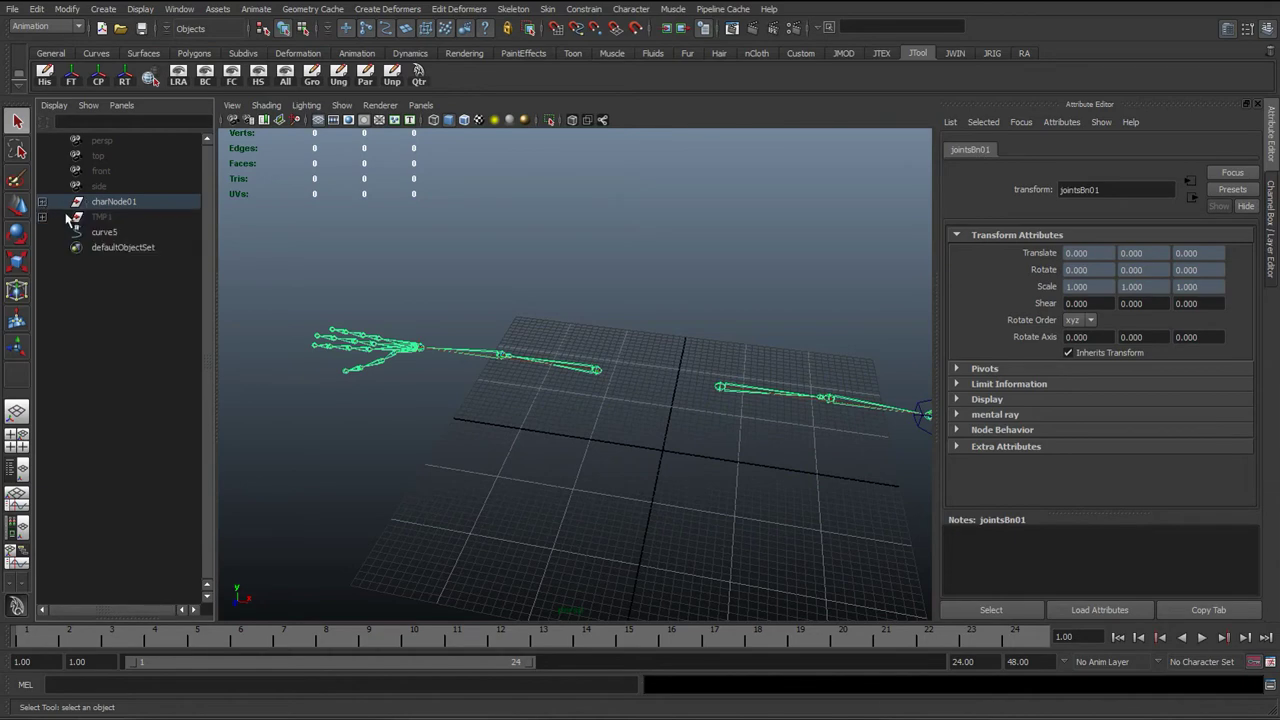
pyautogui.click(486, 300)
pyautogui.keyDown('alt'); pyautogui.moveTo(486, 300); pyautogui.dragTo(550, 355, button='right'); pyautogui.keyUp('alt')
# - Show the local rotation axes on the whole right arm joint hierarchy, starting from jtBn_r_shoulder_01
pyautogui.press('space')
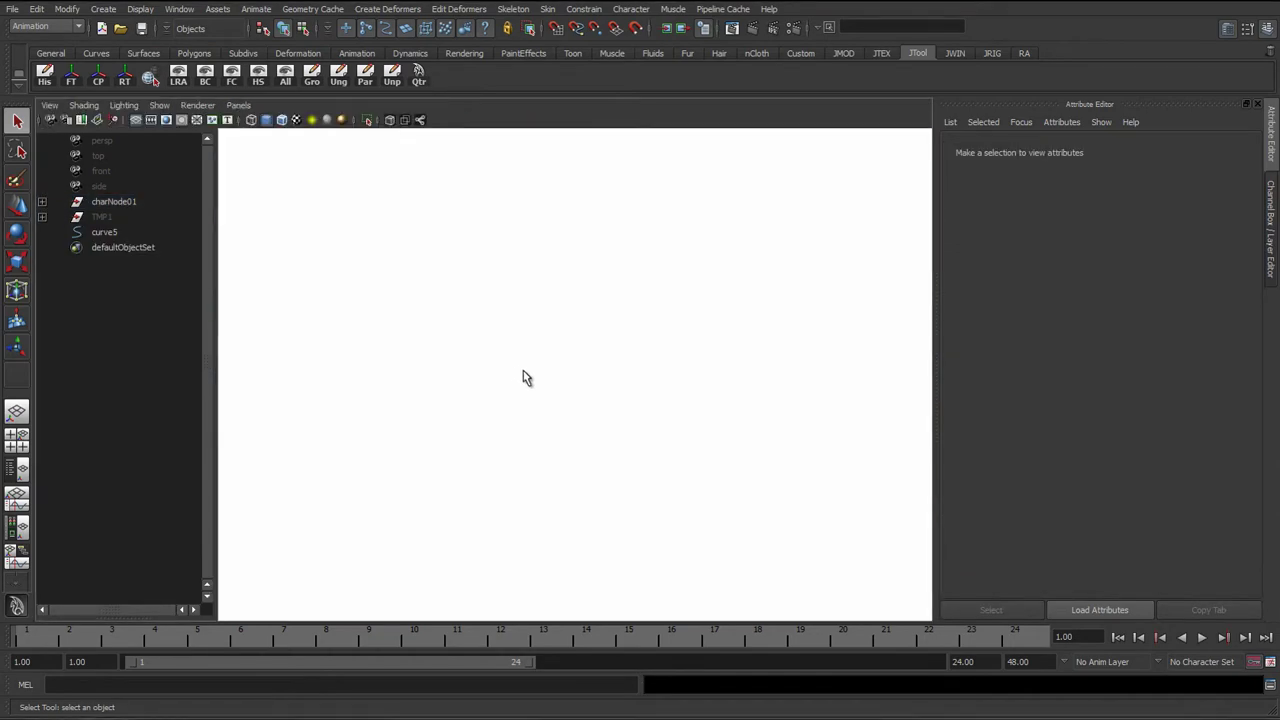
pyautogui.click(526, 368)
pyautogui.keyDown('alt'); pyautogui.moveTo(527, 373); pyautogui.dragTo(556, 318); pyautogui.keyUp('alt')
pyautogui.rightClick(556, 318)
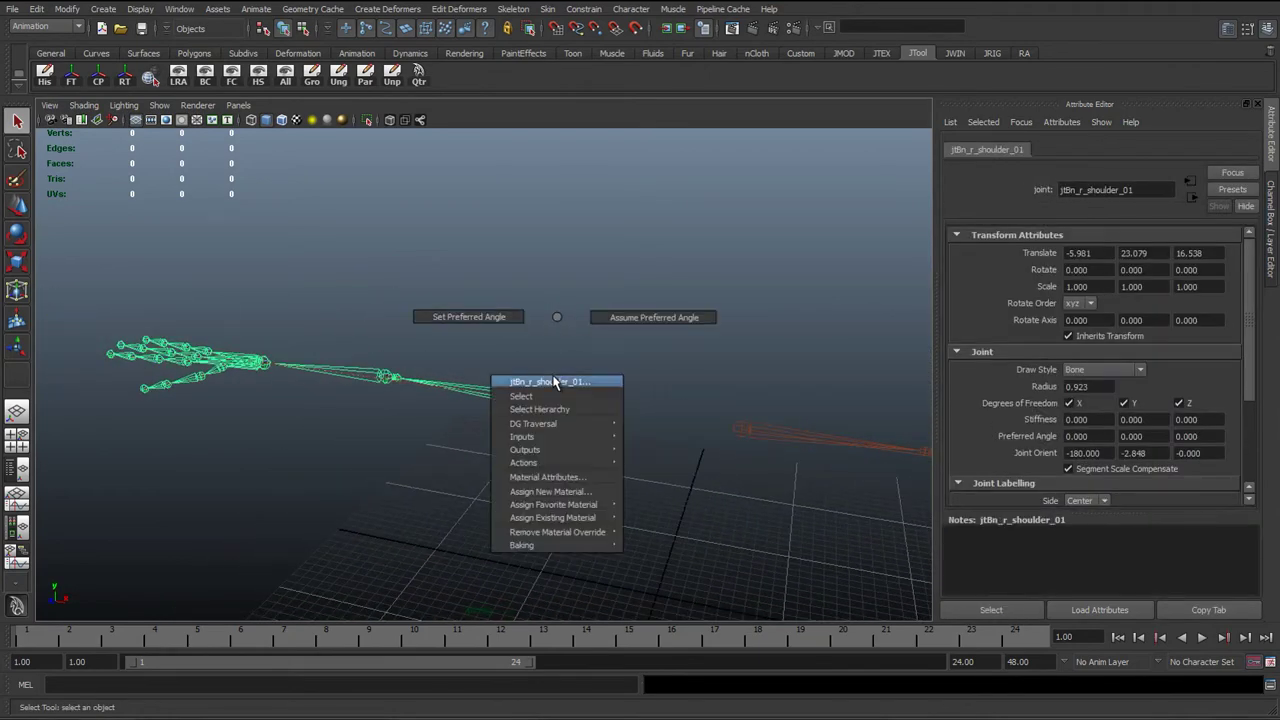
pyautogui.click(545, 409)
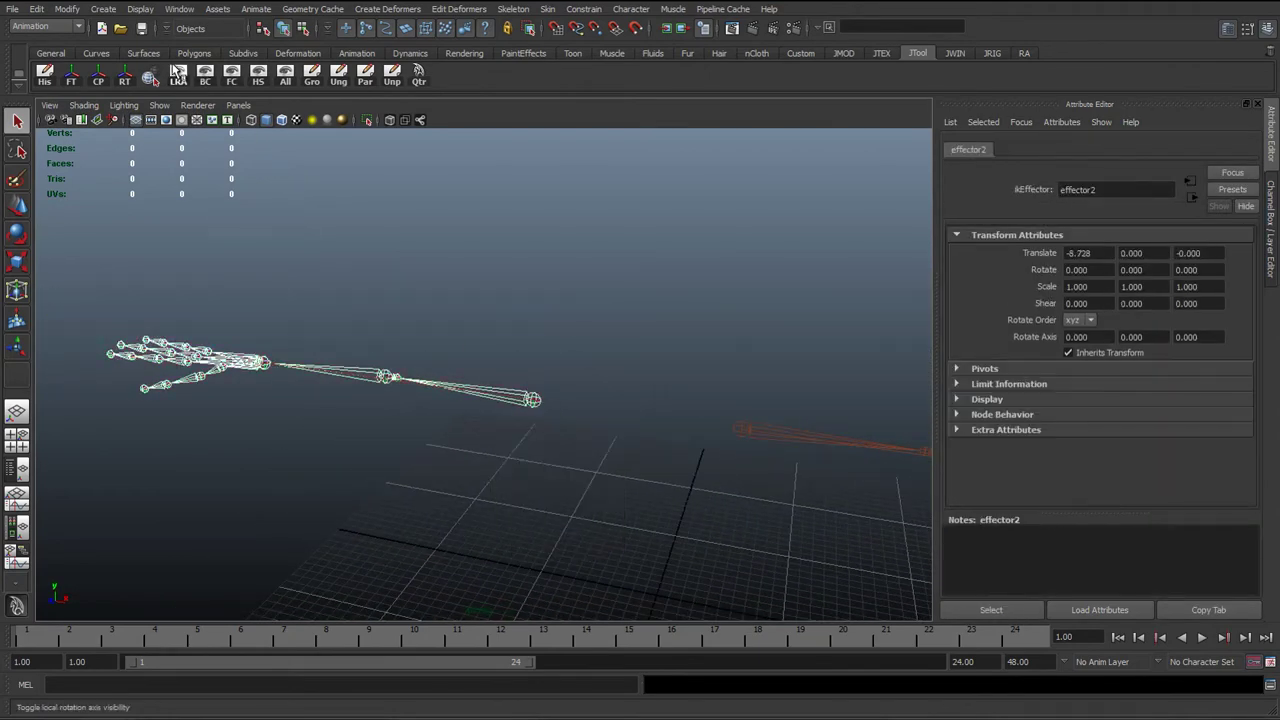
pyautogui.click(177, 80)
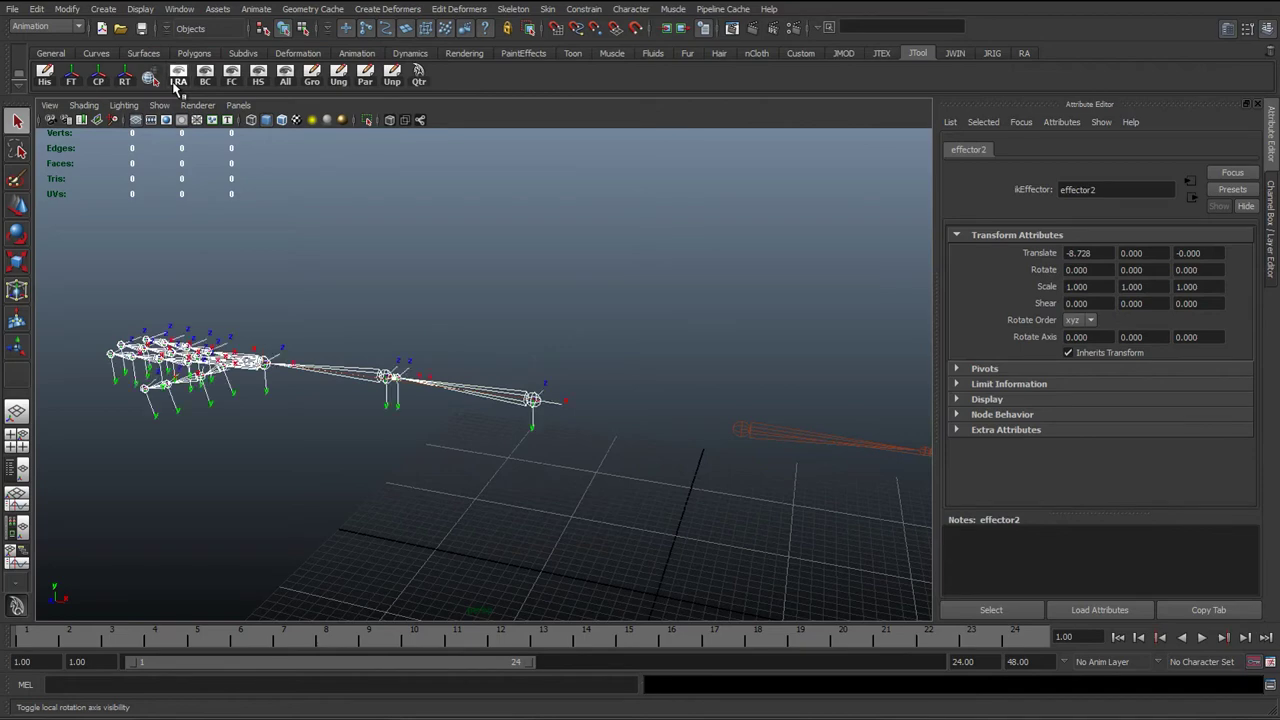
# - Show the local rotation axes on the entire left arm joint hierarchy
pyautogui.click(741, 437)
pyautogui.keyDown('alt'); pyautogui.moveTo(741, 437); pyautogui.dragTo(480, 362, button='middle'); pyautogui.keyUp('alt')
pyautogui.rightClick(480, 362)
pyautogui.click(476, 426)
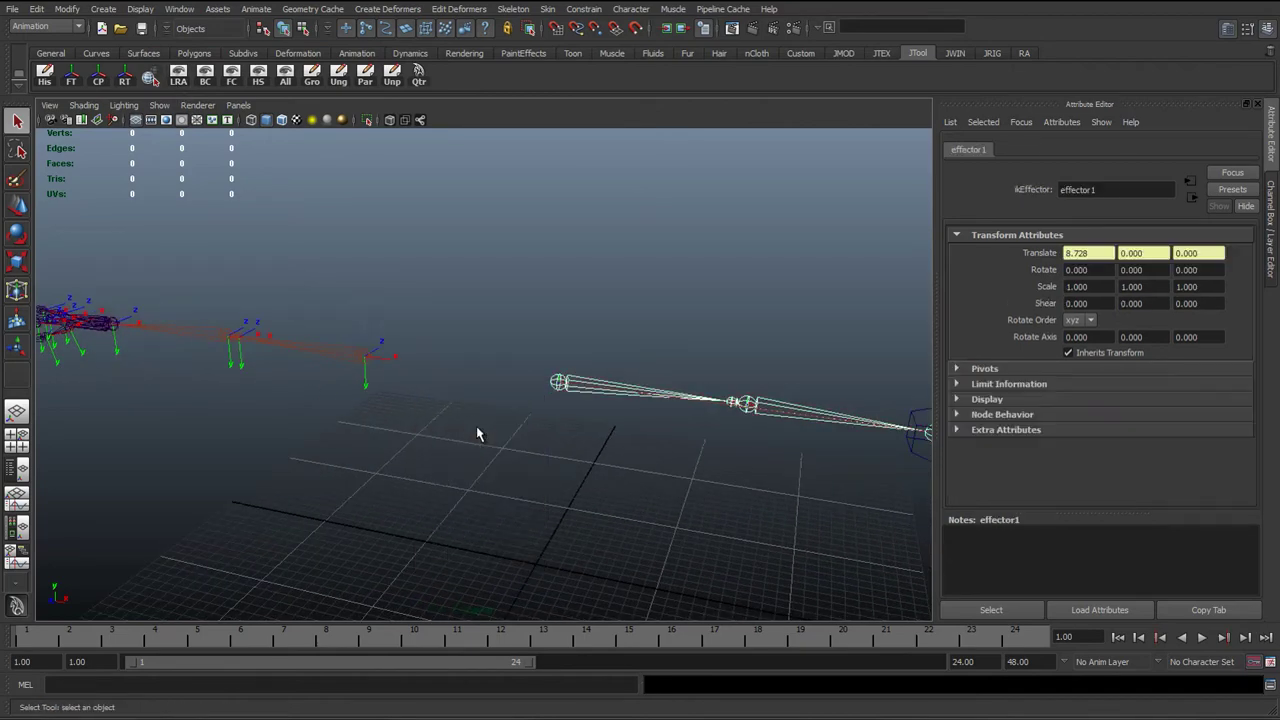
pyautogui.click(178, 75)
# - Compare the local rotation axes of the left and right hand joints from above, including the right index finger
pyautogui.keyDown('alt'); pyautogui.moveTo(457, 277); pyautogui.dragTo(408, 359); pyautogui.keyUp('alt')
pyautogui.press('space')
pyautogui.keyDown('alt'); pyautogui.moveTo(540, 348); pyautogui.dragTo(344, 330, button='middle'); pyautogui.keyUp('alt')
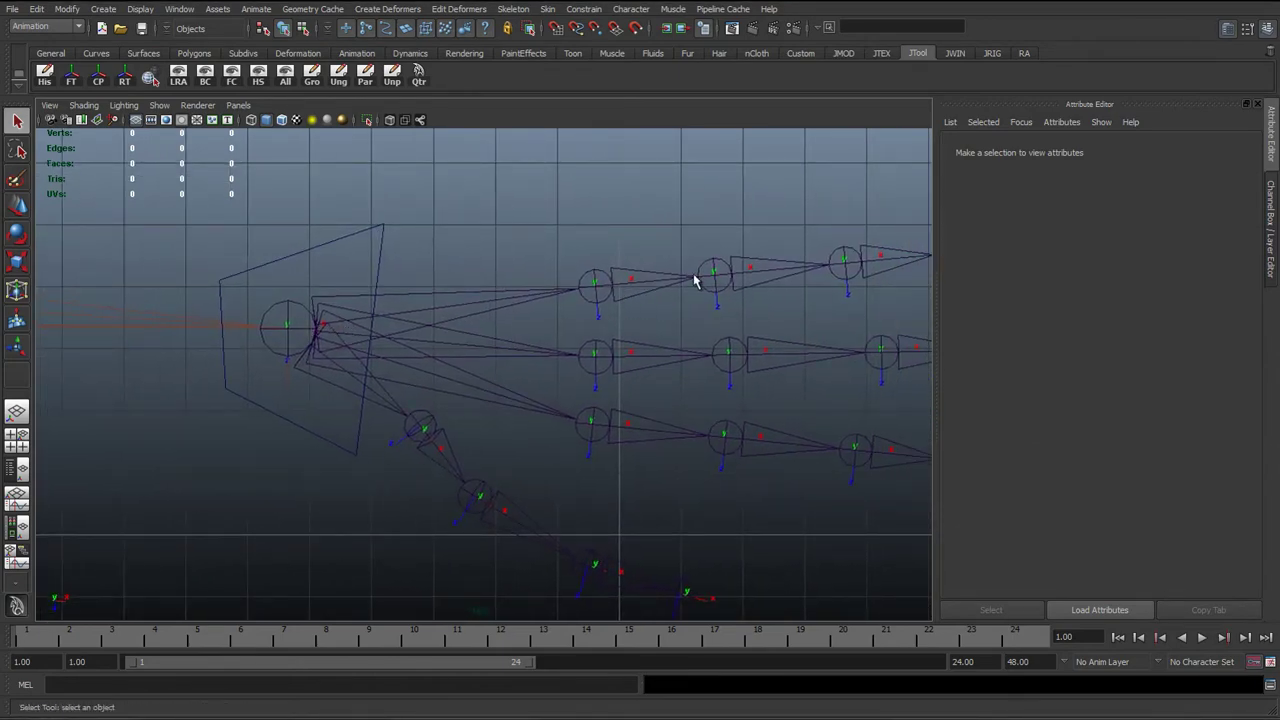
pyautogui.scroll(-5, 665, 313)
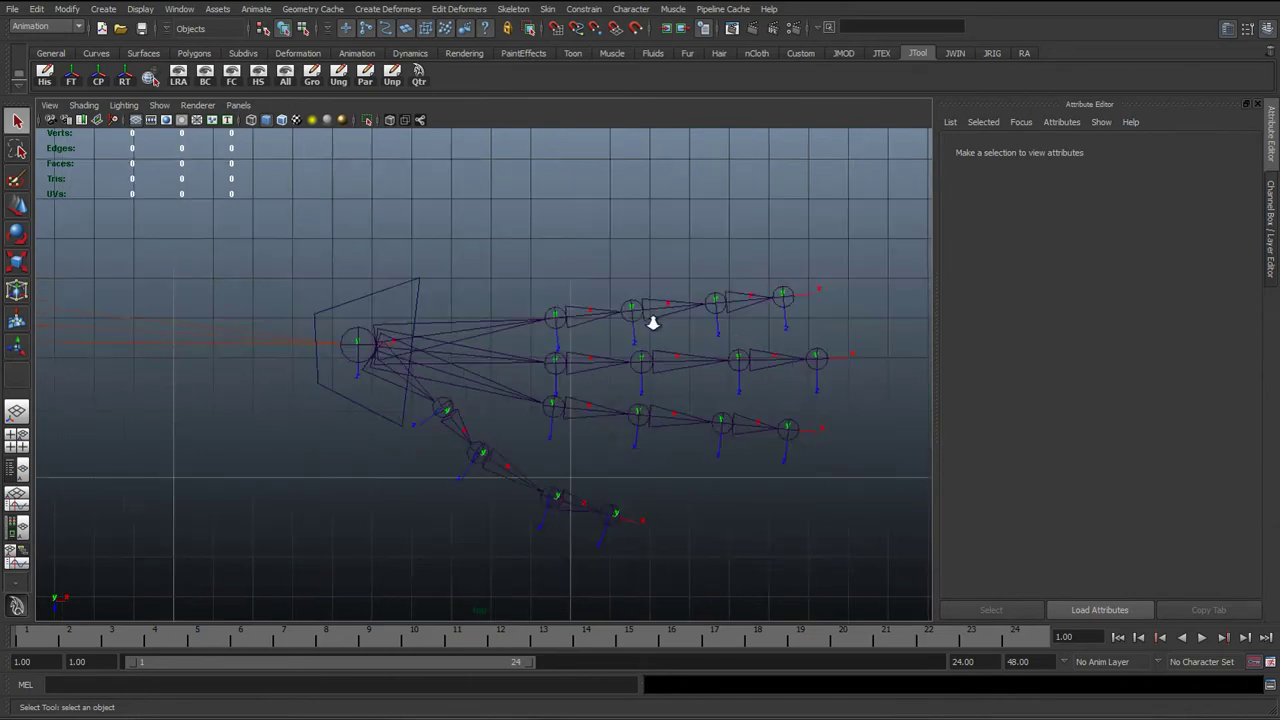
pyautogui.keyDown('alt'); pyautogui.moveTo(430, 355); pyautogui.dragTo(880, 350, button='middle'); pyautogui.keyUp('alt')
pyautogui.keyDown('alt'); pyautogui.moveTo(235, 362); pyautogui.dragTo(925, 352, button='middle'); pyautogui.keyUp('alt')
pyautogui.scroll(4, 454, 344)
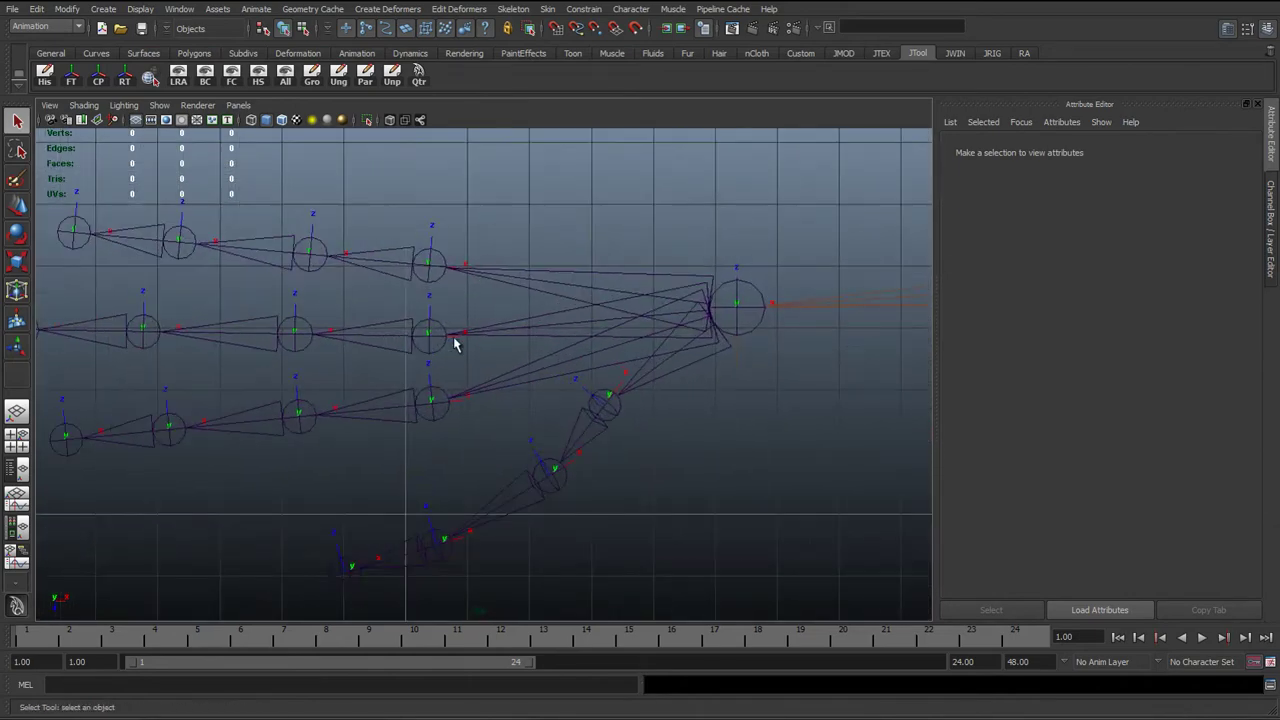
pyautogui.keyDown('alt'); pyautogui.moveTo(640, 315); pyautogui.dragTo(549, 264, button='middle'); pyautogui.keyUp('alt')
pyautogui.scroll(2, 249, 374)
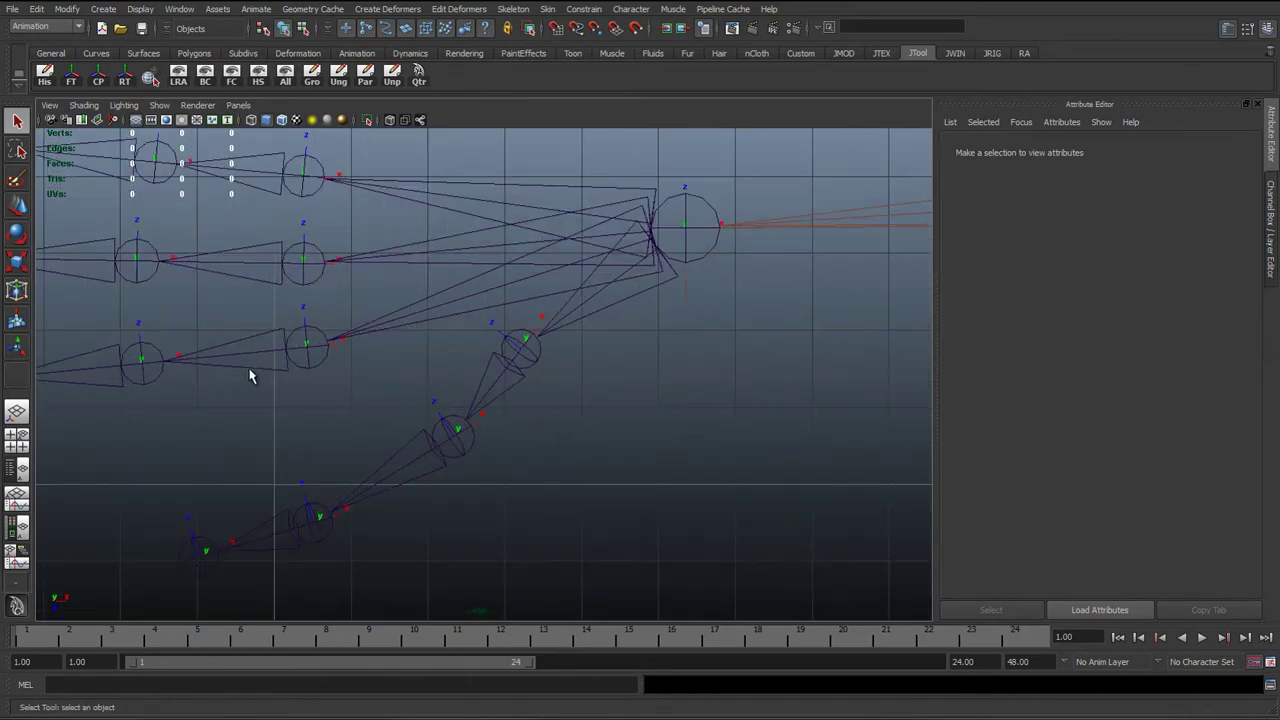
pyautogui.keyDown('alt'); pyautogui.moveTo(256, 362); pyautogui.dragTo(442, 362, button='middle'); pyautogui.keyUp('alt')
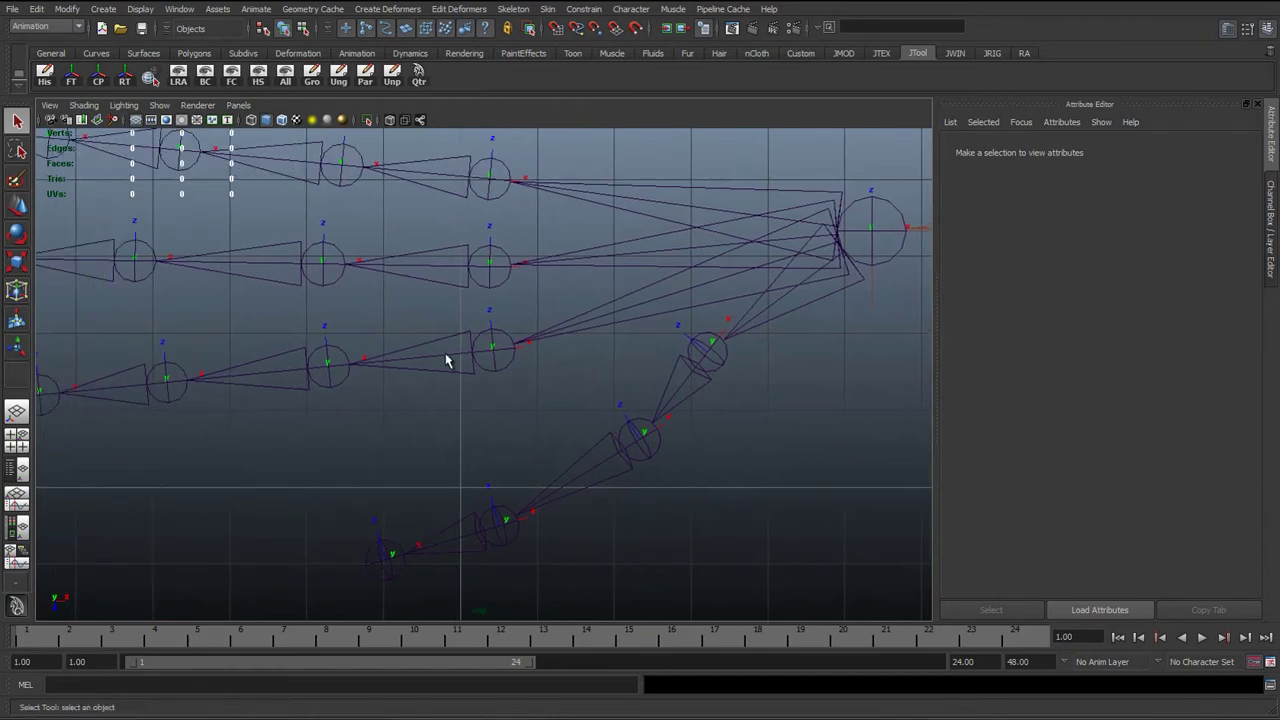
pyautogui.click(346, 360)
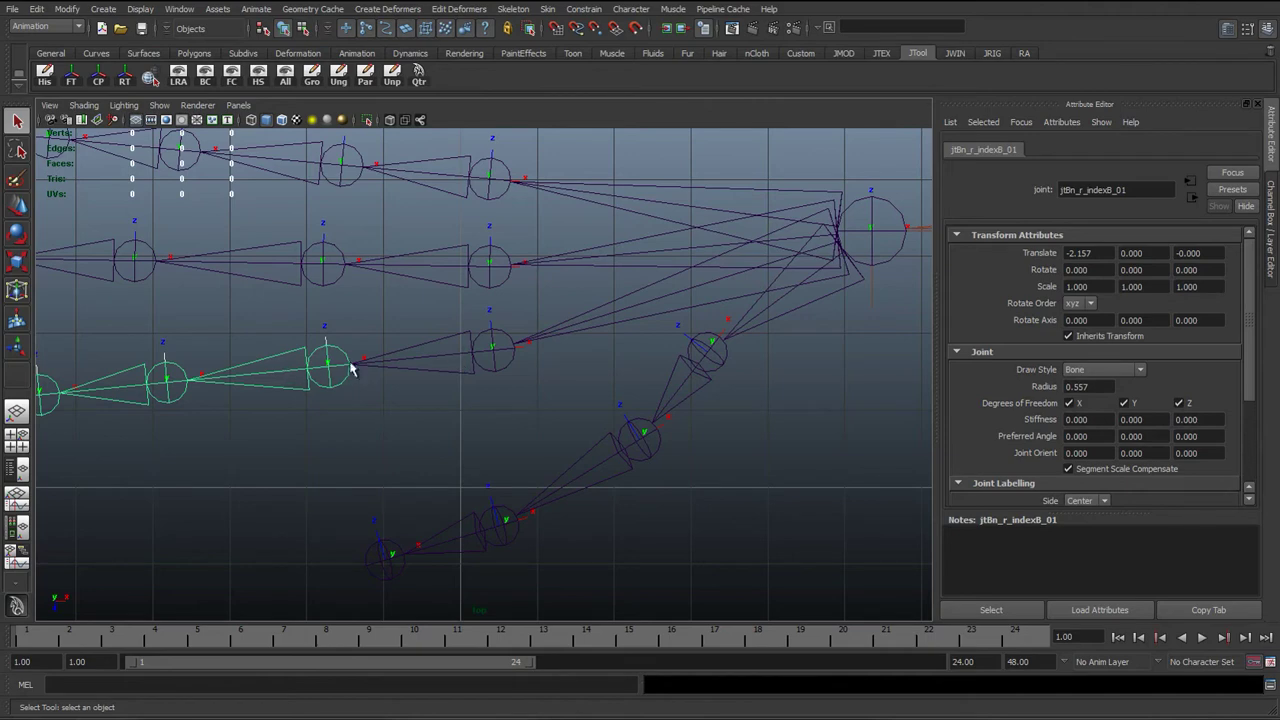
pyautogui.scroll(-5, 731, 389)
pyautogui.keyDown('alt'); pyautogui.moveTo(430, 383); pyautogui.dragTo(253, 407, button='middle'); pyautogui.keyUp('alt')
pyautogui.scroll(-2, 717, 373)
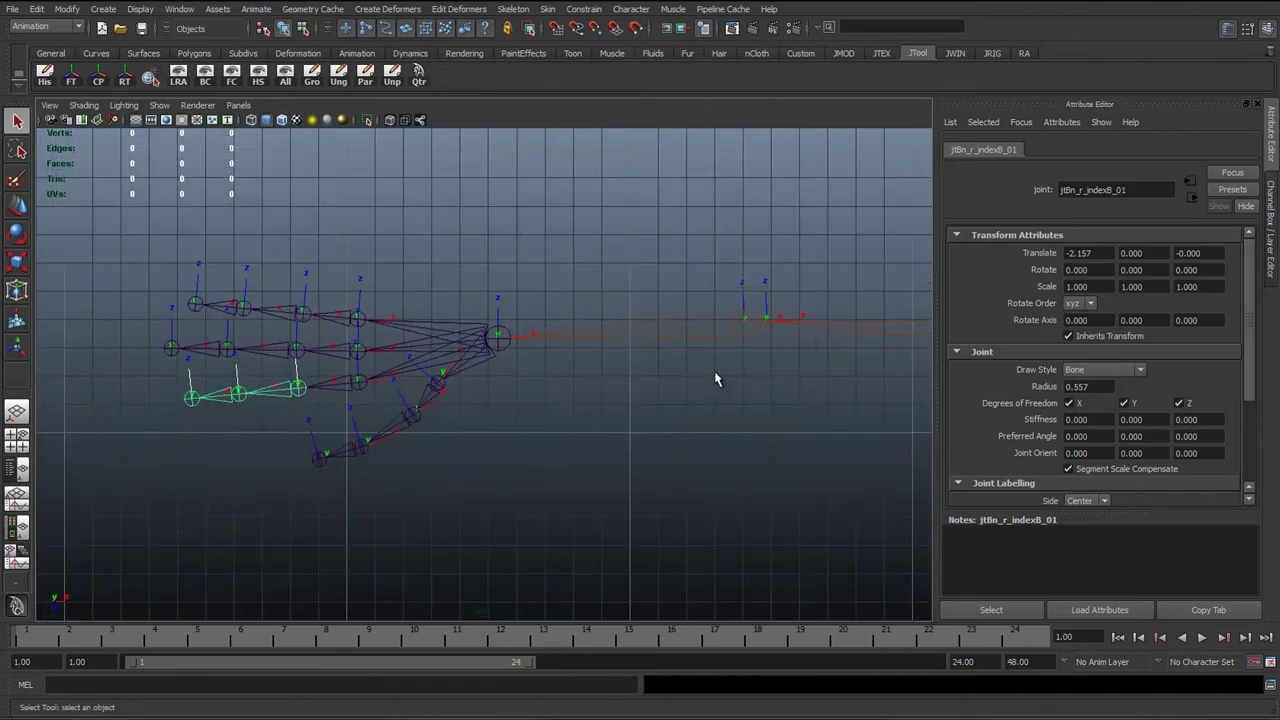
# - Examine the local rotation axes of both arms in the perspective view
pyautogui.click(715, 371)
pyautogui.press('space')
pyautogui.moveTo(716, 373); pyautogui.dragTo(716, 338)
pyautogui.keyDown('alt'); pyautogui.moveTo(386, 370); pyautogui.dragTo(392, 332); pyautogui.keyUp('alt')
pyautogui.scroll(3, 501, 399)
pyautogui.keyDown('alt'); pyautogui.moveTo(344, 369); pyautogui.dragTo(397, 344, button='middle'); pyautogui.keyUp('alt')
pyautogui.keyDown('alt'); pyautogui.moveTo(401, 361); pyautogui.dragTo(418, 376); pyautogui.keyUp('alt')
pyautogui.moveTo(420, 357)
pyautogui.keyDown('alt'); pyautogui.mouseDown(button='middle')
pyautogui.moveTo(440, 331)
pyautogui.moveTo(404, 357)
pyautogui.moveTo(428, 362)
pyautogui.mouseUp(button='middle'); pyautogui.keyUp('alt')
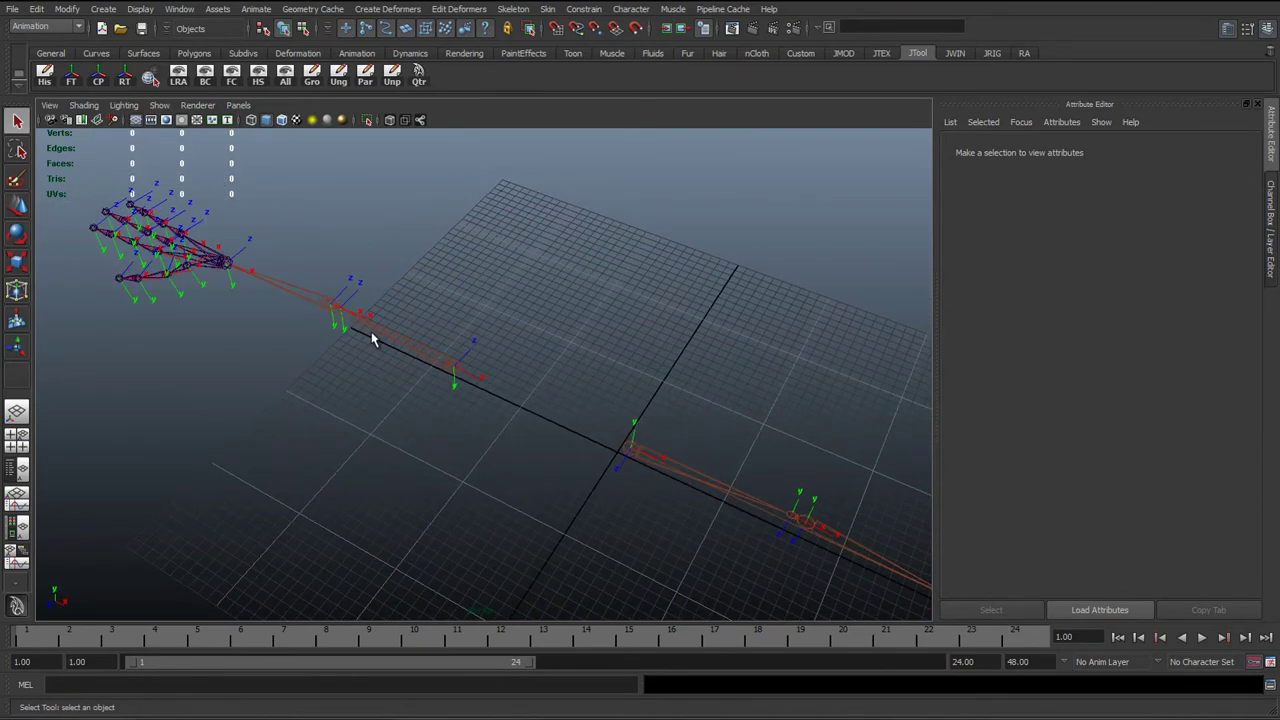
# - Select the right shoulder joint and reset the Orient Joint options to their defaults
pyautogui.click(446, 381)
pyautogui.moveTo(446, 381)
pyautogui.keyDown('alt'); pyautogui.mouseDown(button='middle')
pyautogui.moveTo(429, 409)
pyautogui.moveTo(458, 403)
pyautogui.mouseUp(button='middle'); pyautogui.keyUp('alt')
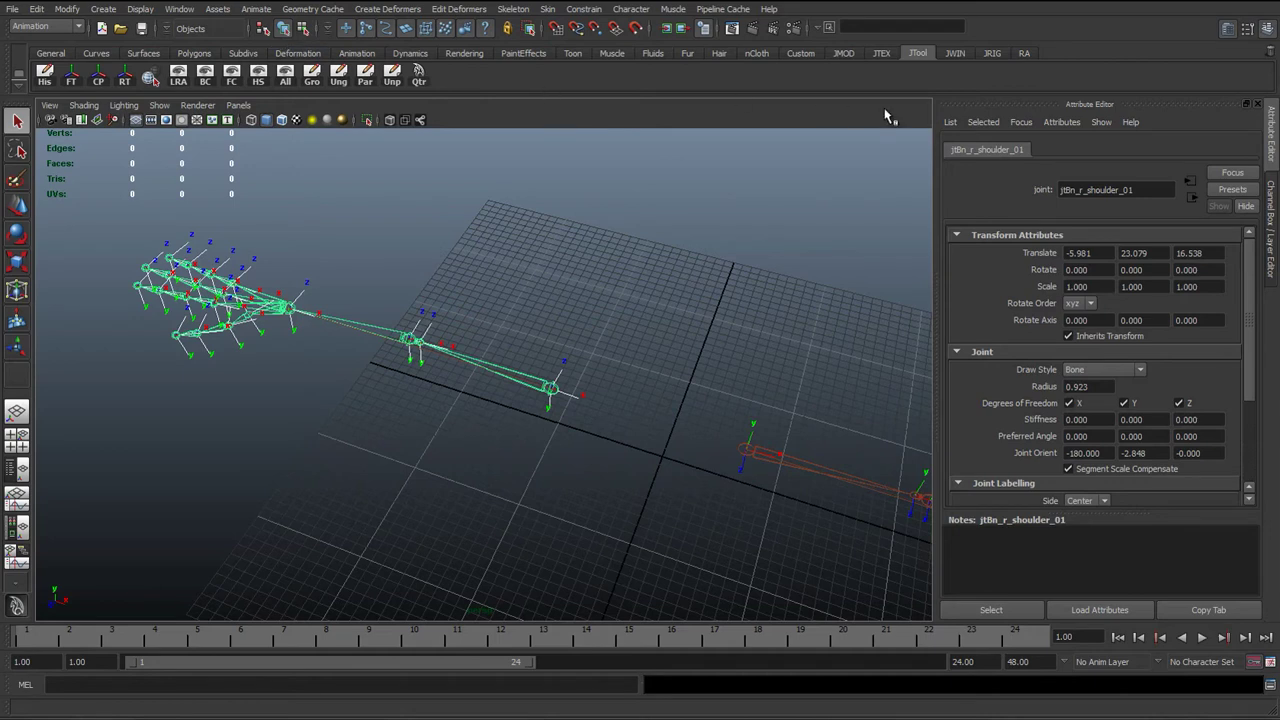
pyautogui.click(845, 55)
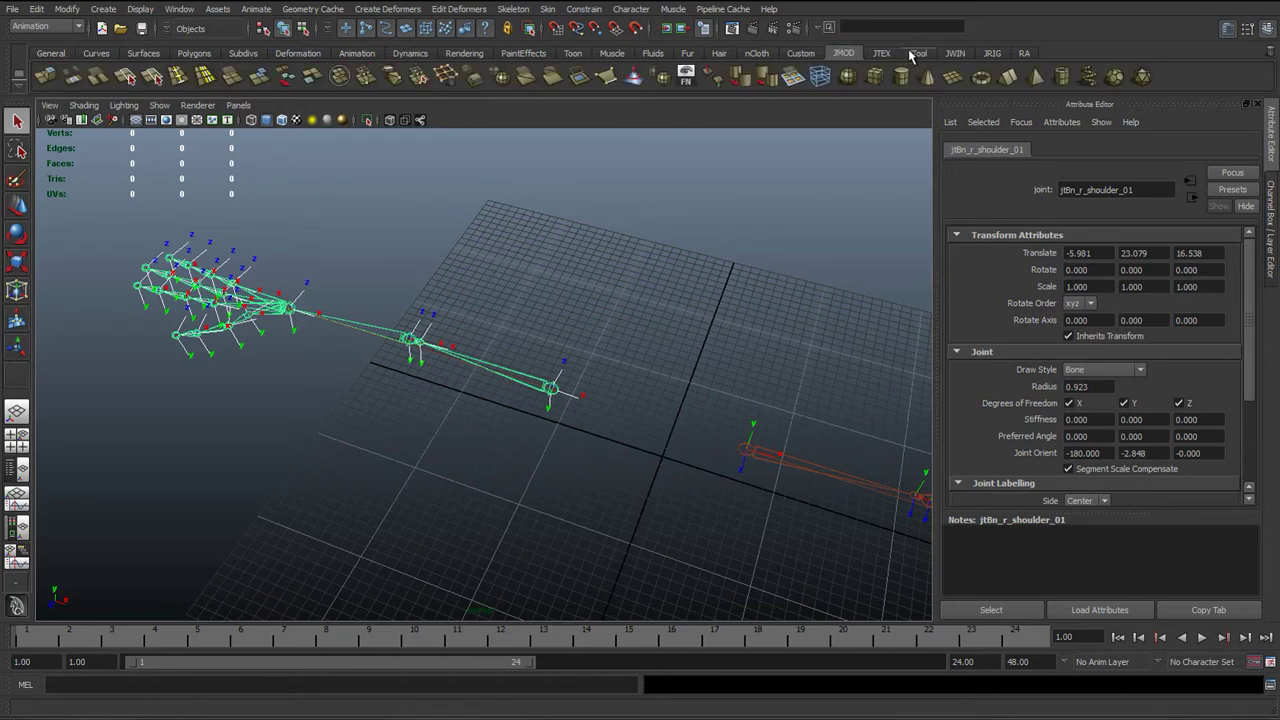
pyautogui.click(516, 9)
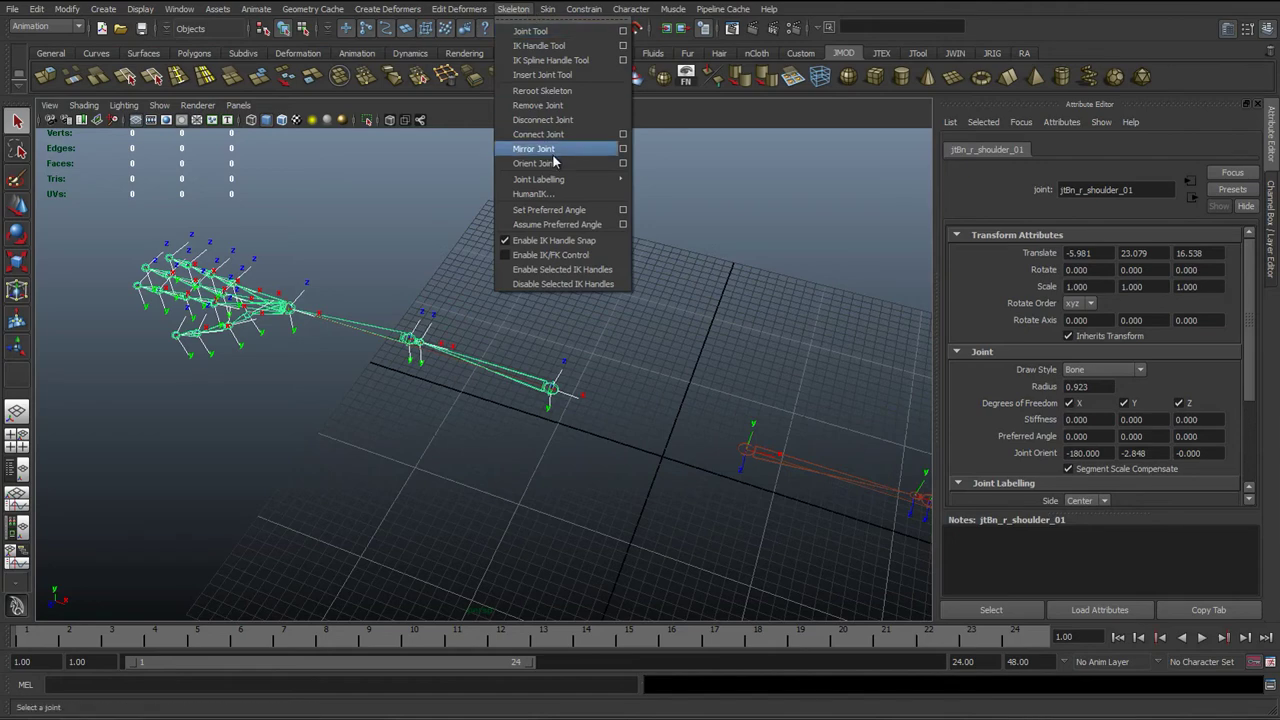
pyautogui.click(624, 164)
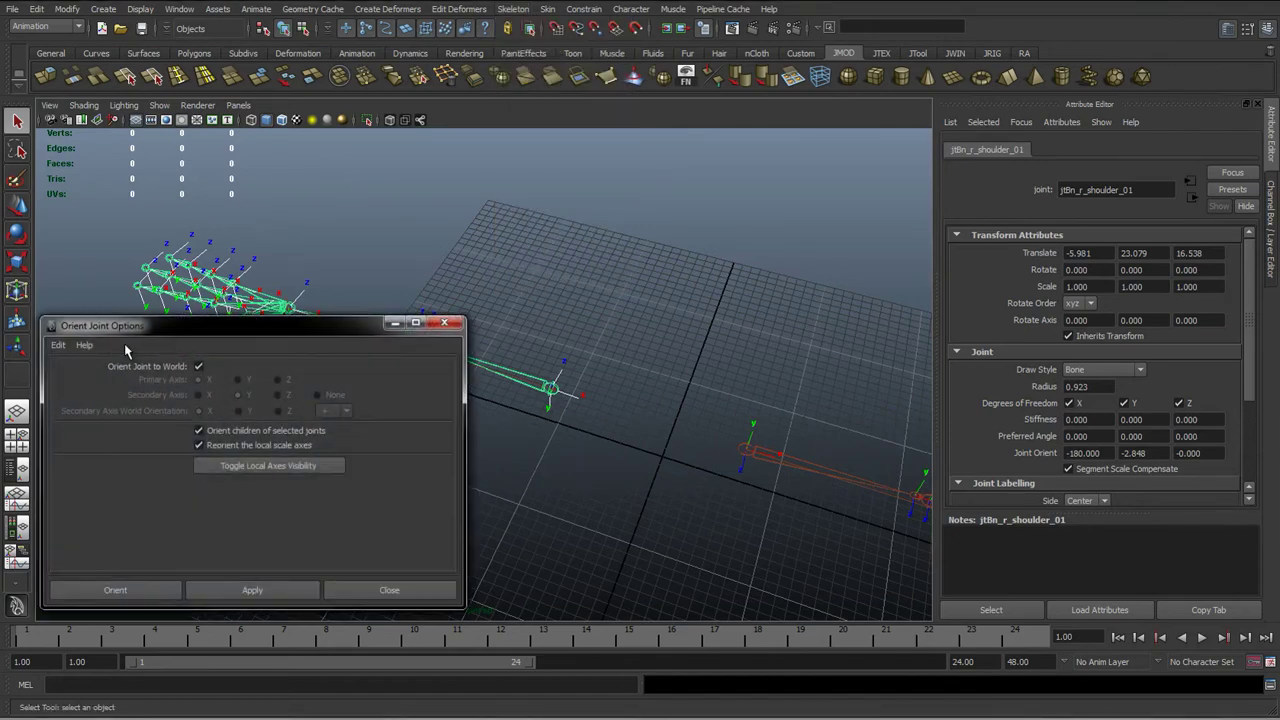
pyautogui.click(58, 344)
pyautogui.click(93, 374)
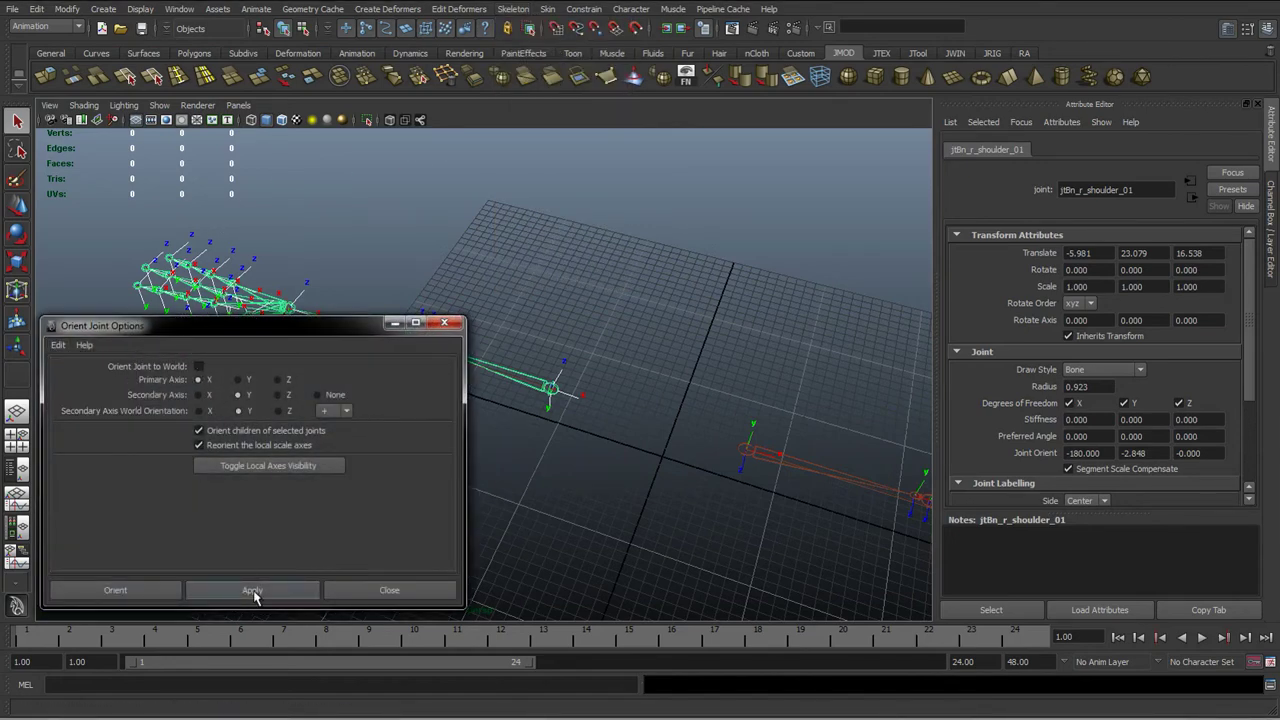
# - Try to orient the right arm hierarchy with primary axis X and secondary axis Y, with the IK handle still attached
pyautogui.click(252, 590)
pyautogui.moveTo(311, 330); pyautogui.dragTo(297, 449)
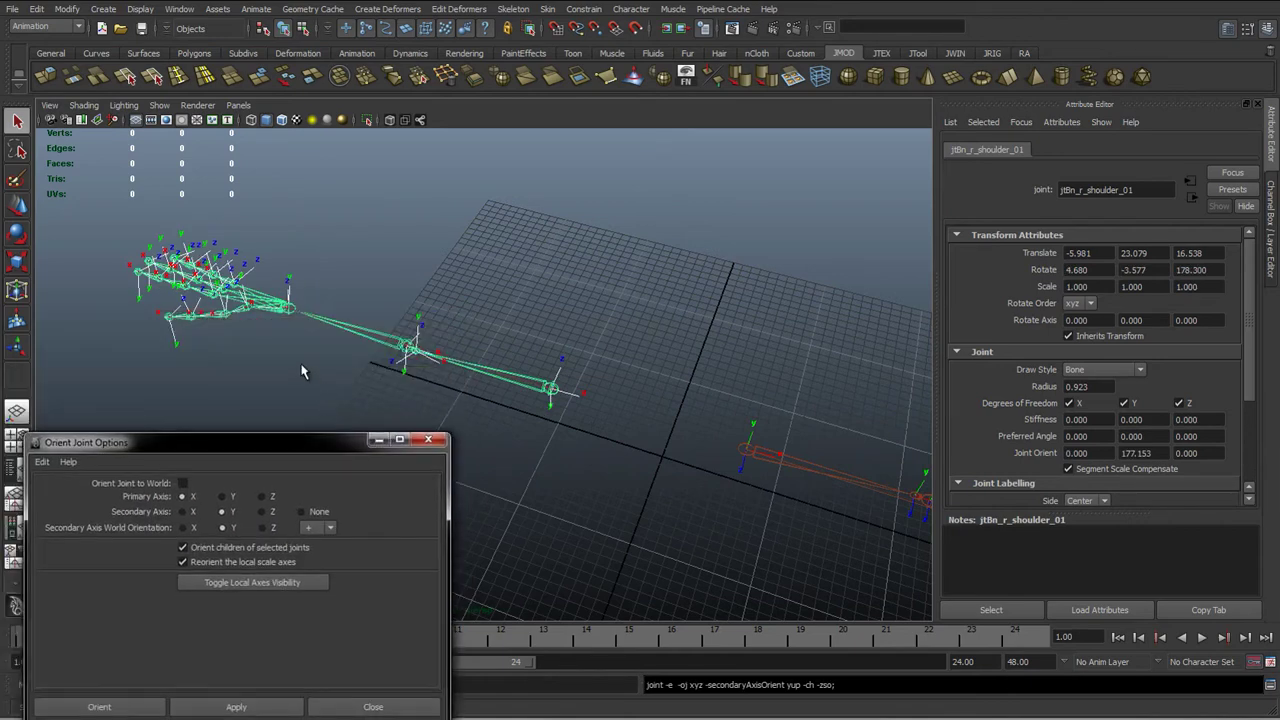
pyautogui.click(420, 400)
pyautogui.keyDown('alt'); pyautogui.moveTo(420, 400); pyautogui.dragTo(390, 307); pyautogui.keyUp('alt')
# - Delete the right arm's IK handle and orient the joints from the right shoulder down with primary axis X and secondary axis Y
pyautogui.click(483, 356)
pyautogui.click(403, 357)
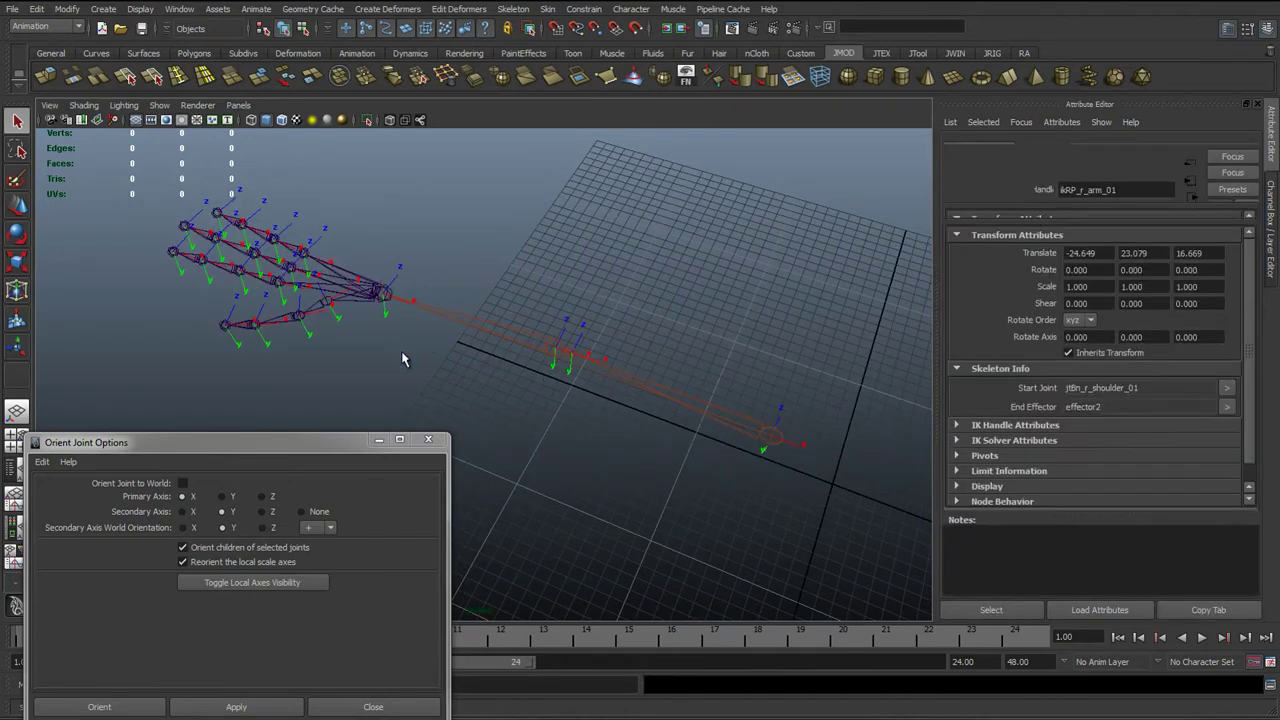
pyautogui.click(385, 415)
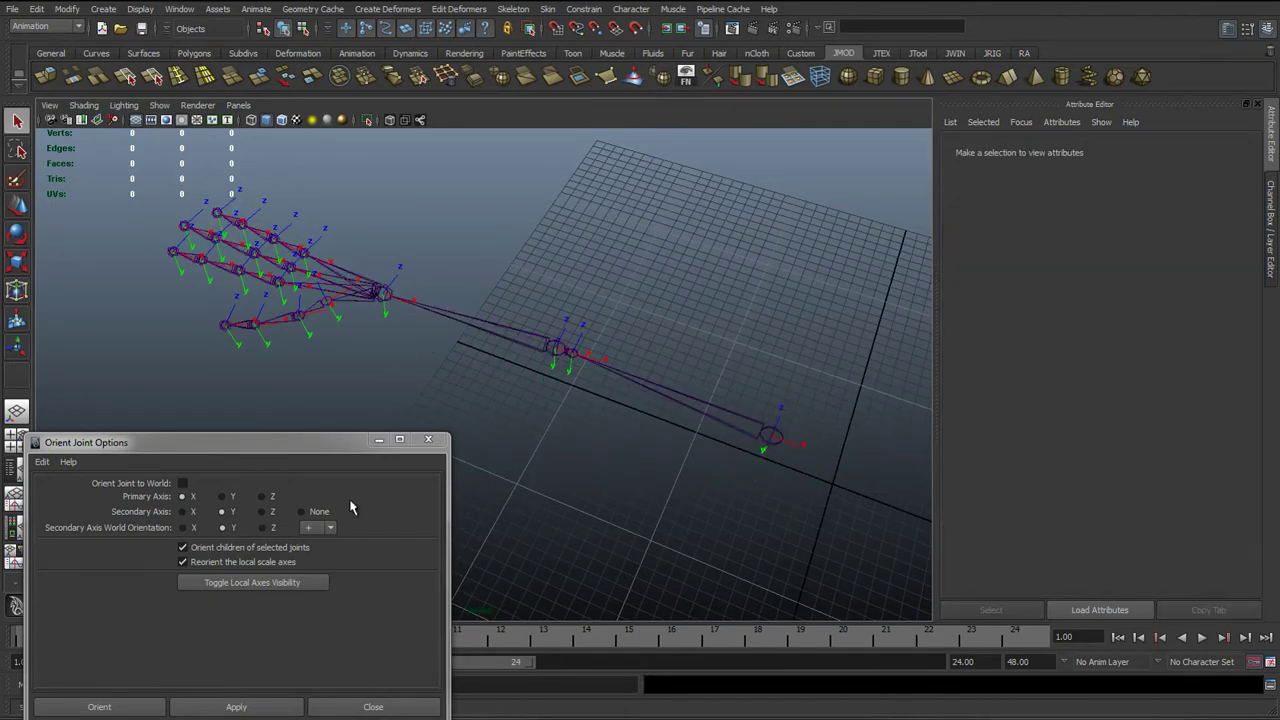
pyautogui.click(727, 436)
pyautogui.click(270, 707)
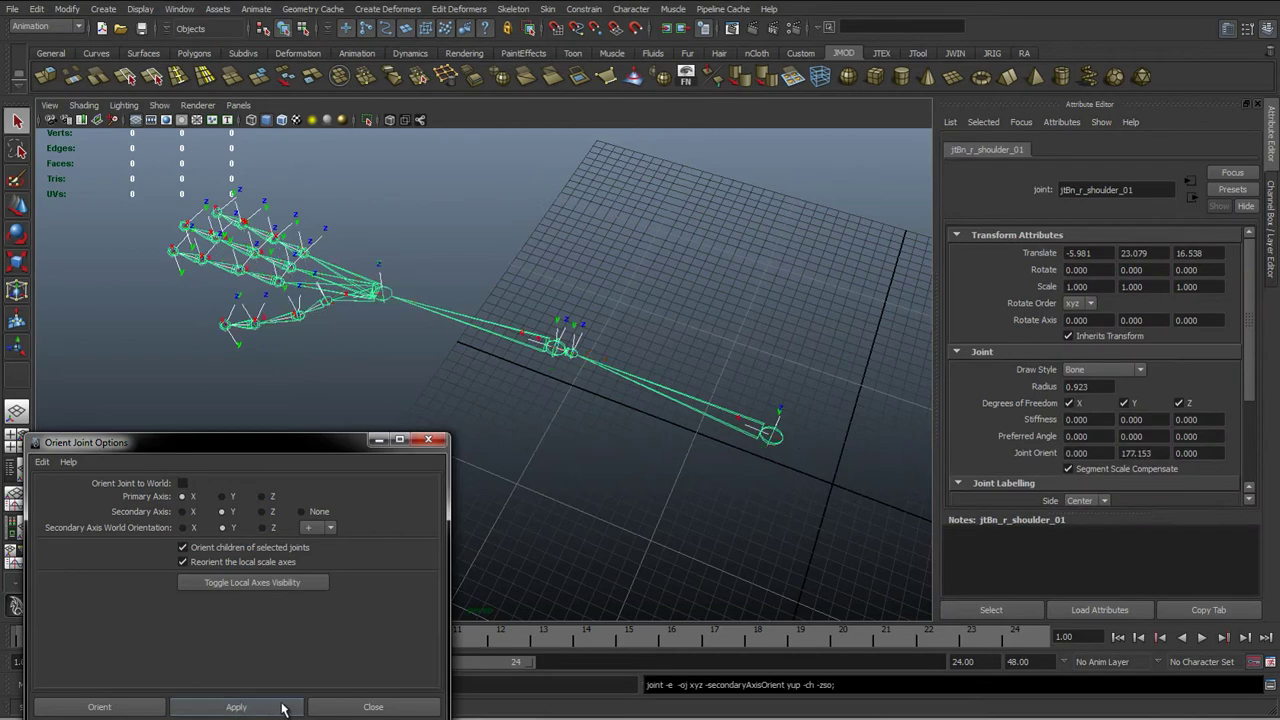
# - Undo the right arm's joint reorientation and the IK handle deletion, and close the Orient Joint options
pyautogui.keyDown('alt'); pyautogui.moveTo(736, 504); pyautogui.dragTo(514, 440); pyautogui.keyUp('alt')
pyautogui.click(514, 440)
pyautogui.hotkey('ctrl', 'z')
pyautogui.hotkey('ctrl', 'z')
pyautogui.hotkey('ctrl', 'z')
pyautogui.hotkey('ctrl', 'z')
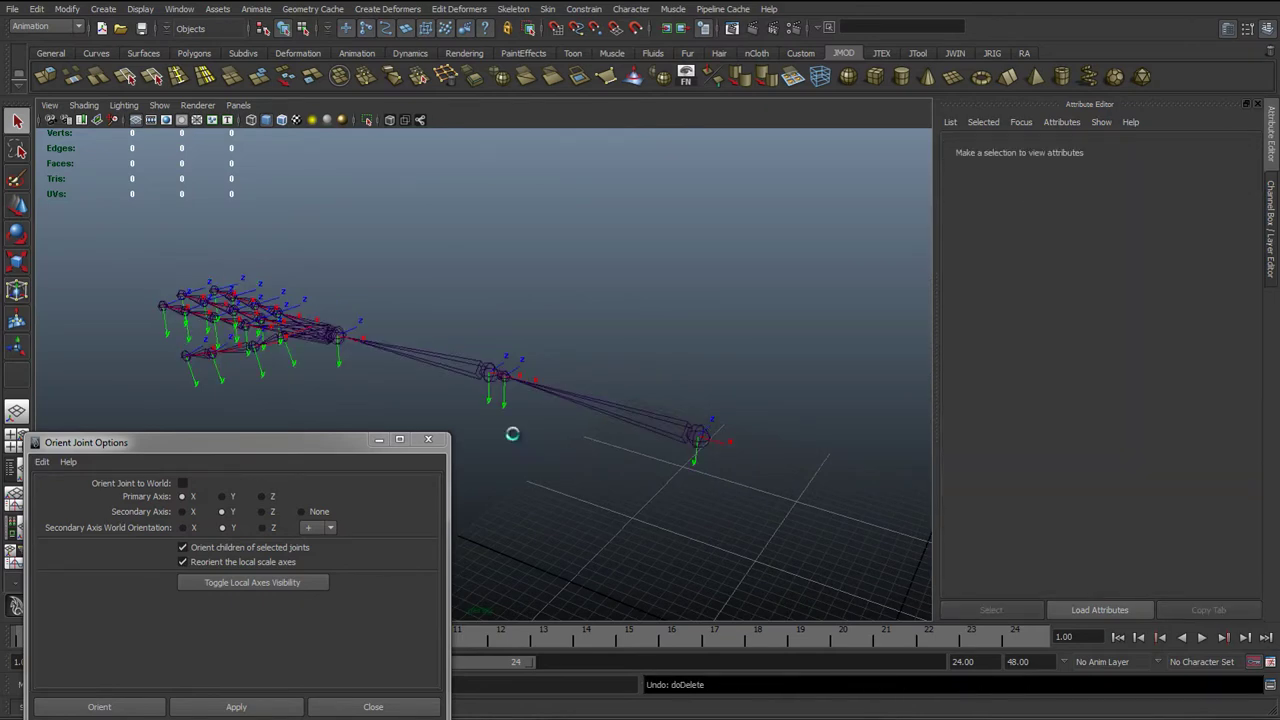
pyautogui.click(428, 440)
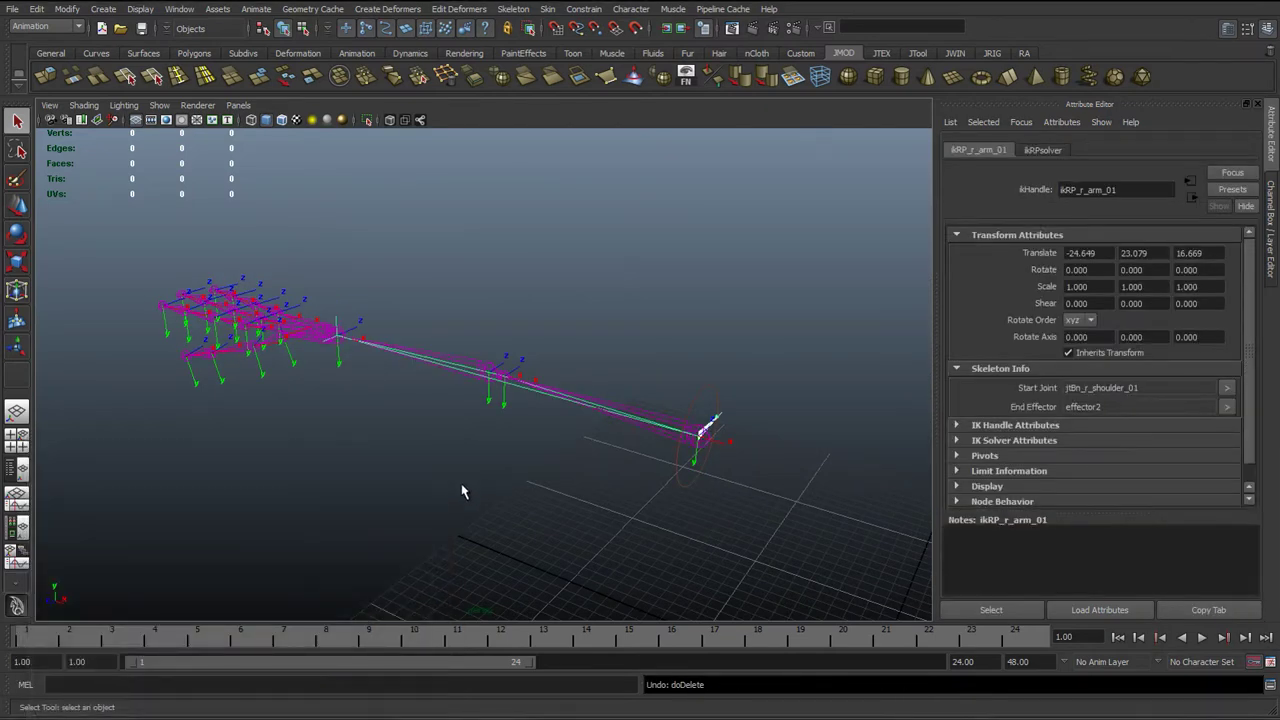
# - Switch the right arm to component selection and select the local rotation axes of its shoulder and both elbow joints
pyautogui.click(618, 383)
pyautogui.click(631, 421)
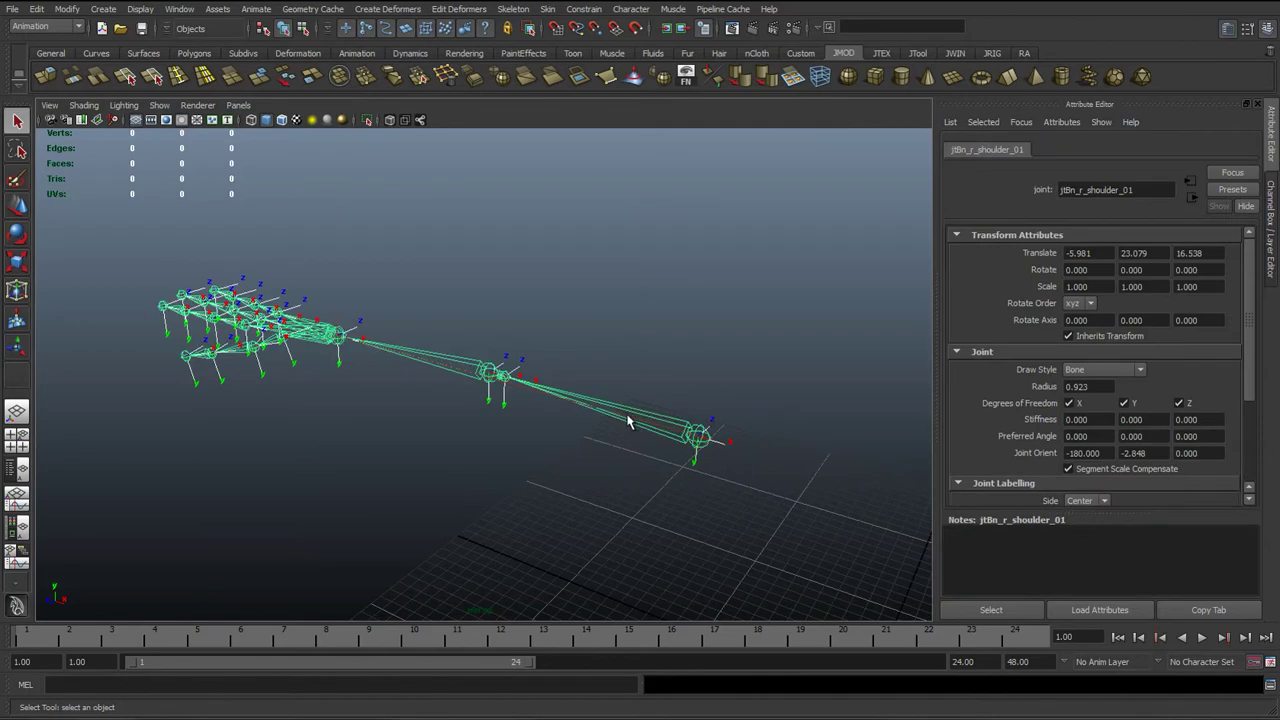
pyautogui.keyDown('alt'); pyautogui.moveTo(629, 420); pyautogui.dragTo(661, 421); pyautogui.keyUp('alt')
pyautogui.keyDown('alt'); pyautogui.moveTo(389, 347); pyautogui.dragTo(309, 189); pyautogui.keyUp('alt')
pyautogui.click(303, 28)
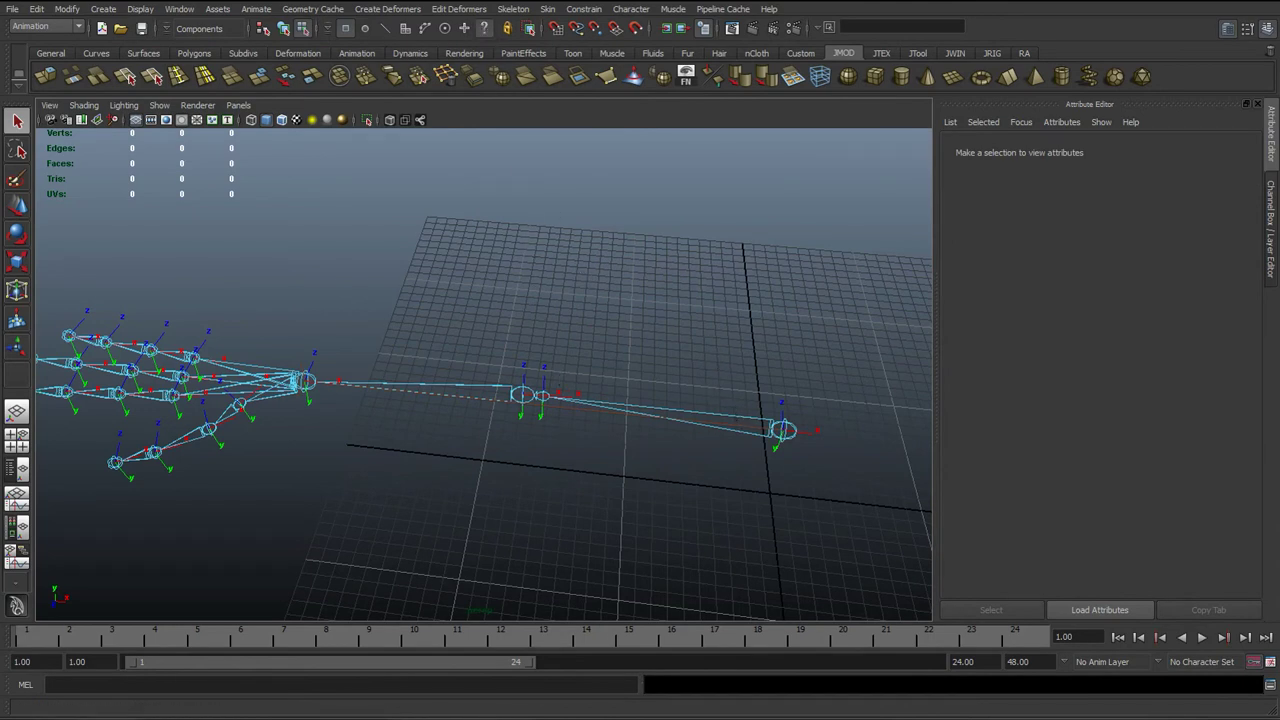
pyautogui.click(783, 430)
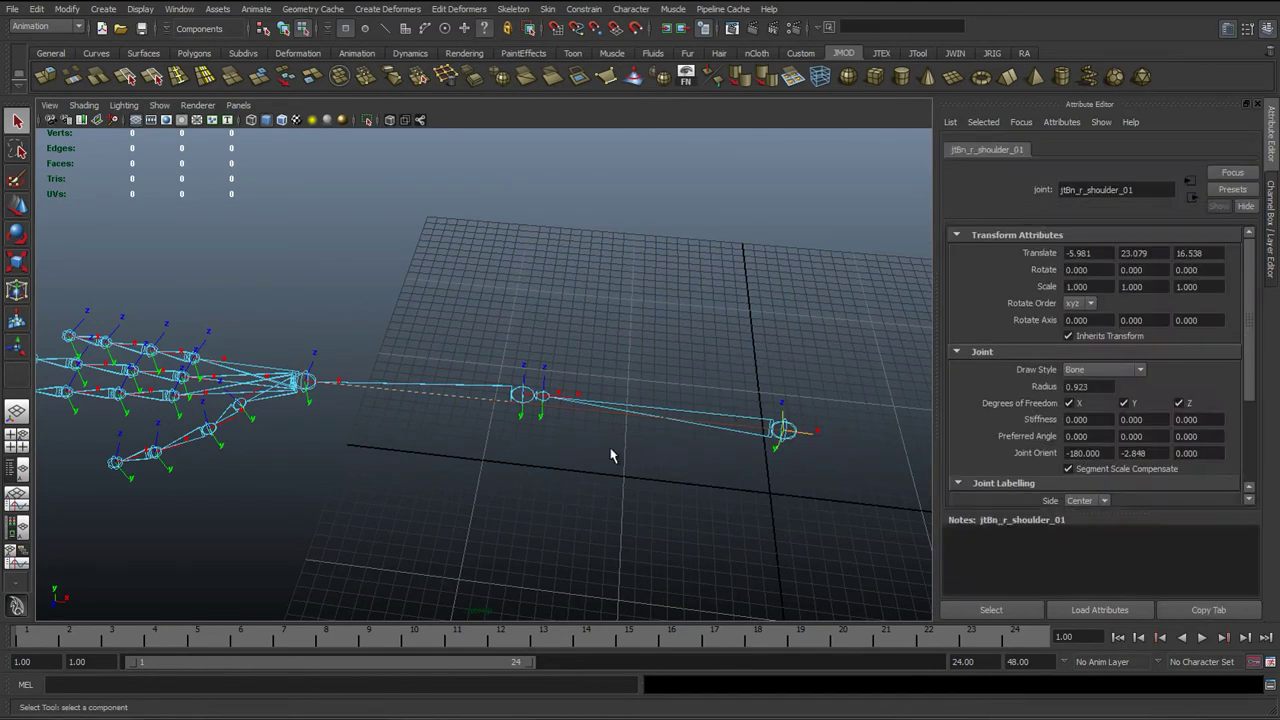
pyautogui.scroll(1, 604, 449)
pyautogui.click(529, 397)
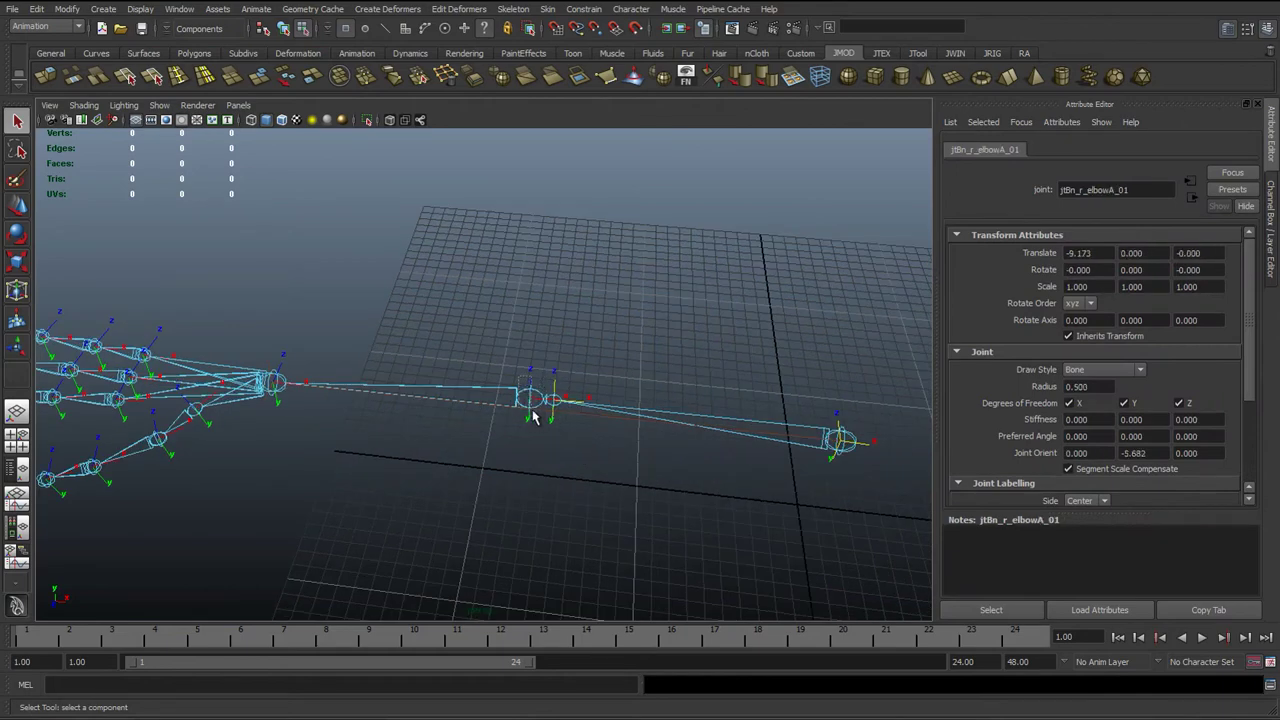
pyautogui.keyDown('alt'); pyautogui.moveTo(271, 434); pyautogui.dragTo(345, 440); pyautogui.keyUp('alt')
# - Add the local rotation axes of all right thumb joints and the right wrist to the selection
pyautogui.click(352, 476)
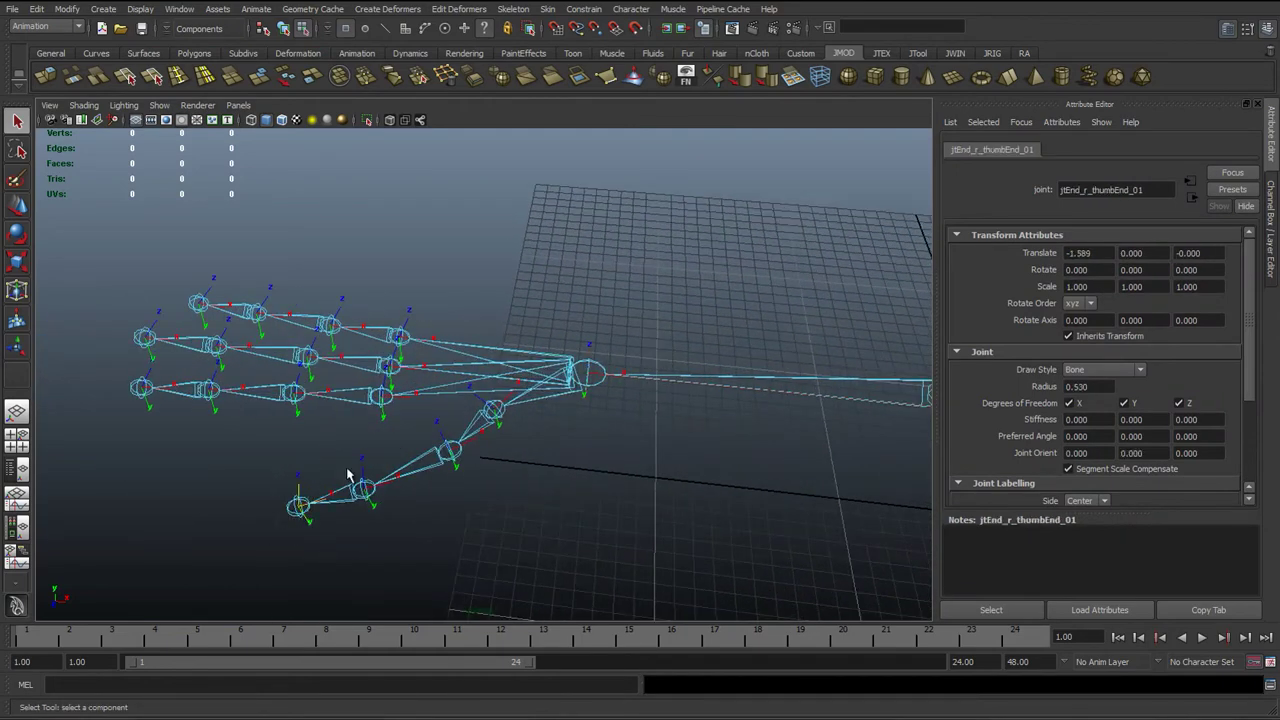
pyautogui.click(456, 452)
pyautogui.click(488, 410)
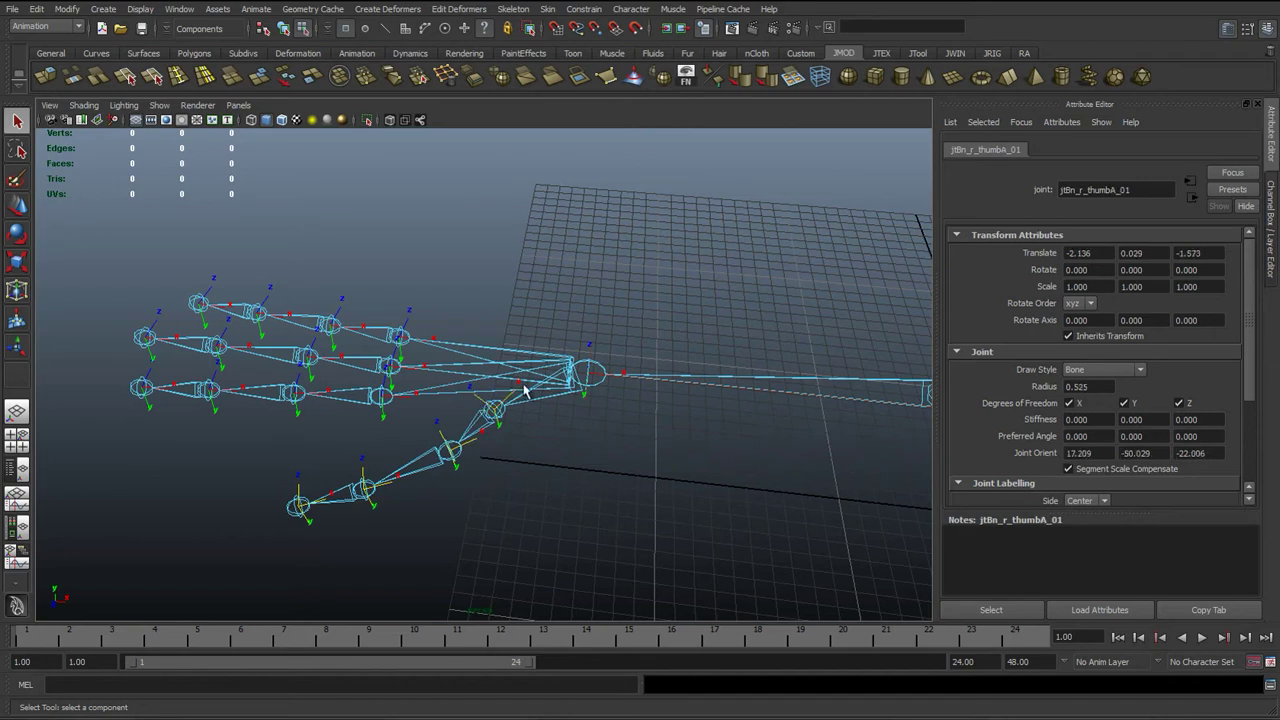
pyautogui.click(596, 384)
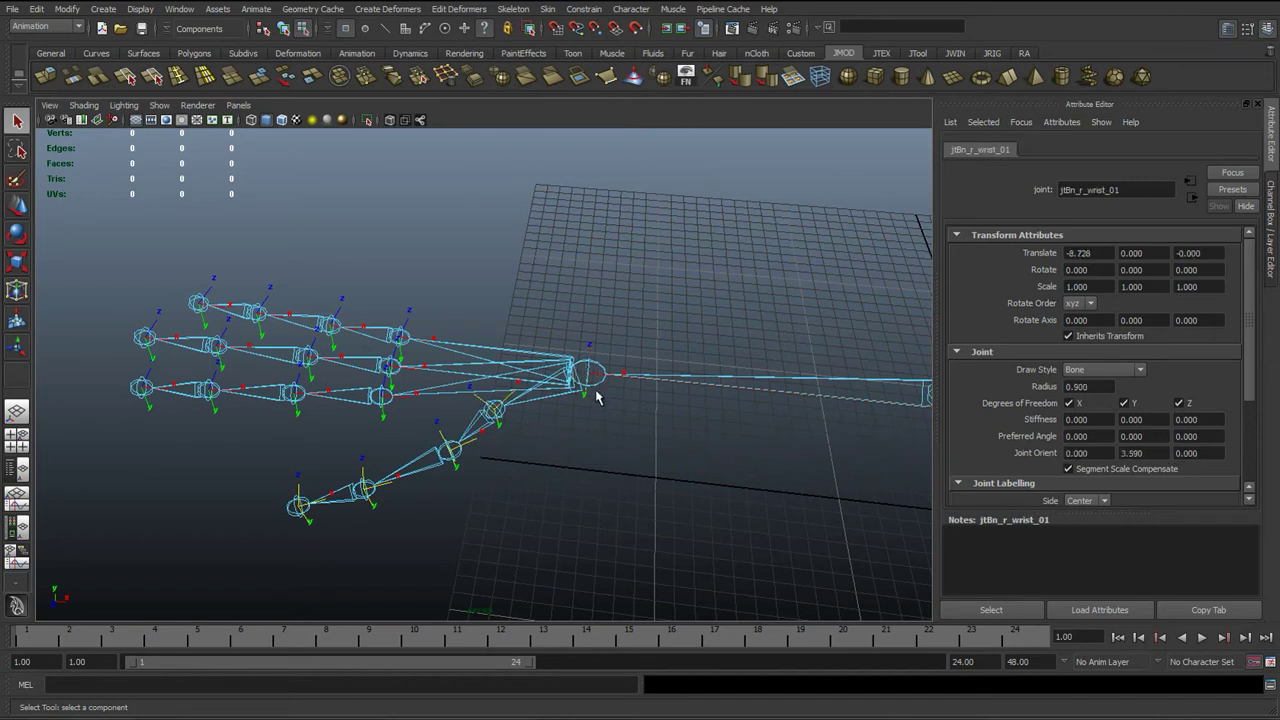
# - Add the local rotation axes of every right index, middle and ring finger joint to the selection, including the end joints
pyautogui.click(382, 397)
pyautogui.click(391, 366)
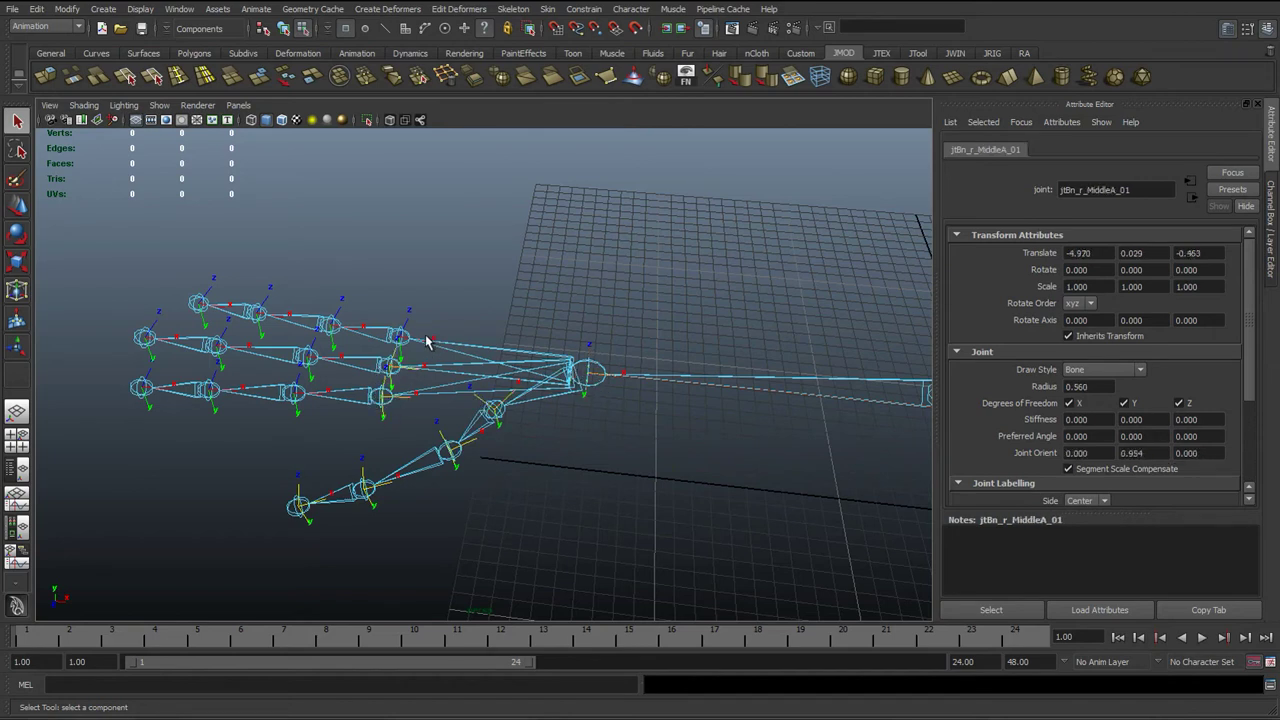
pyautogui.click(350, 333)
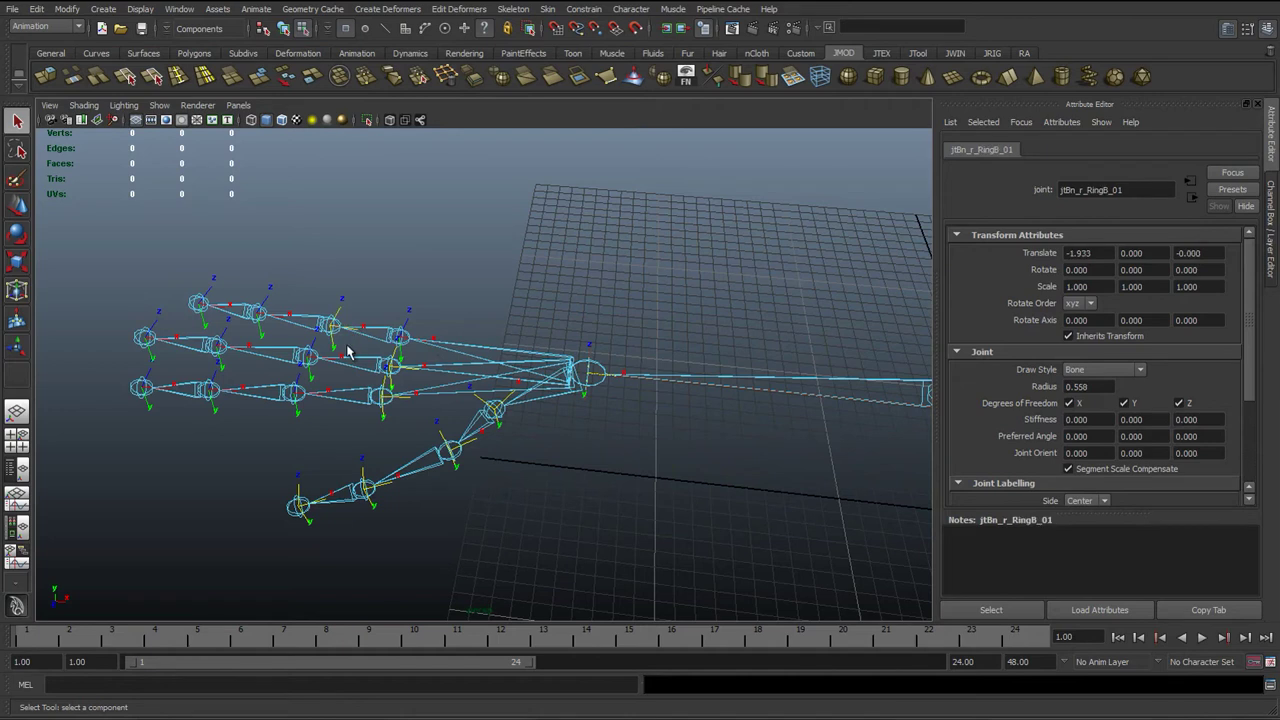
pyautogui.click(421, 347)
pyautogui.click(296, 393)
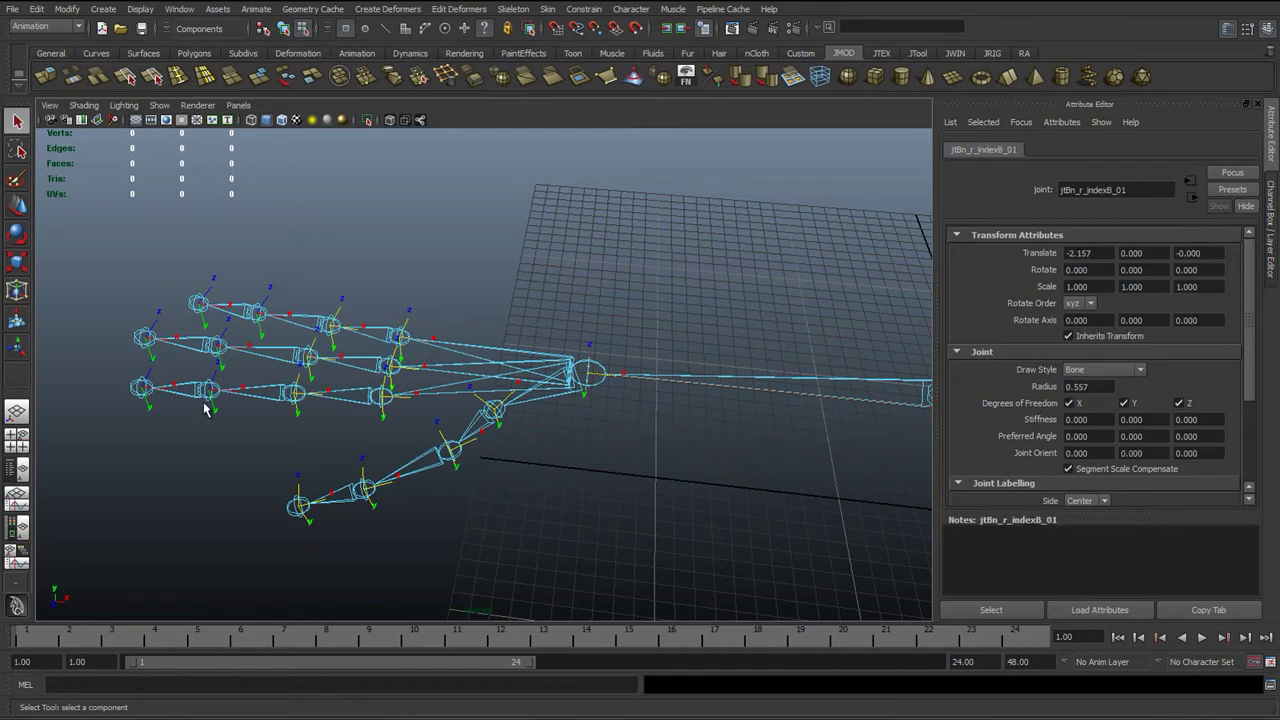
pyautogui.click(233, 398)
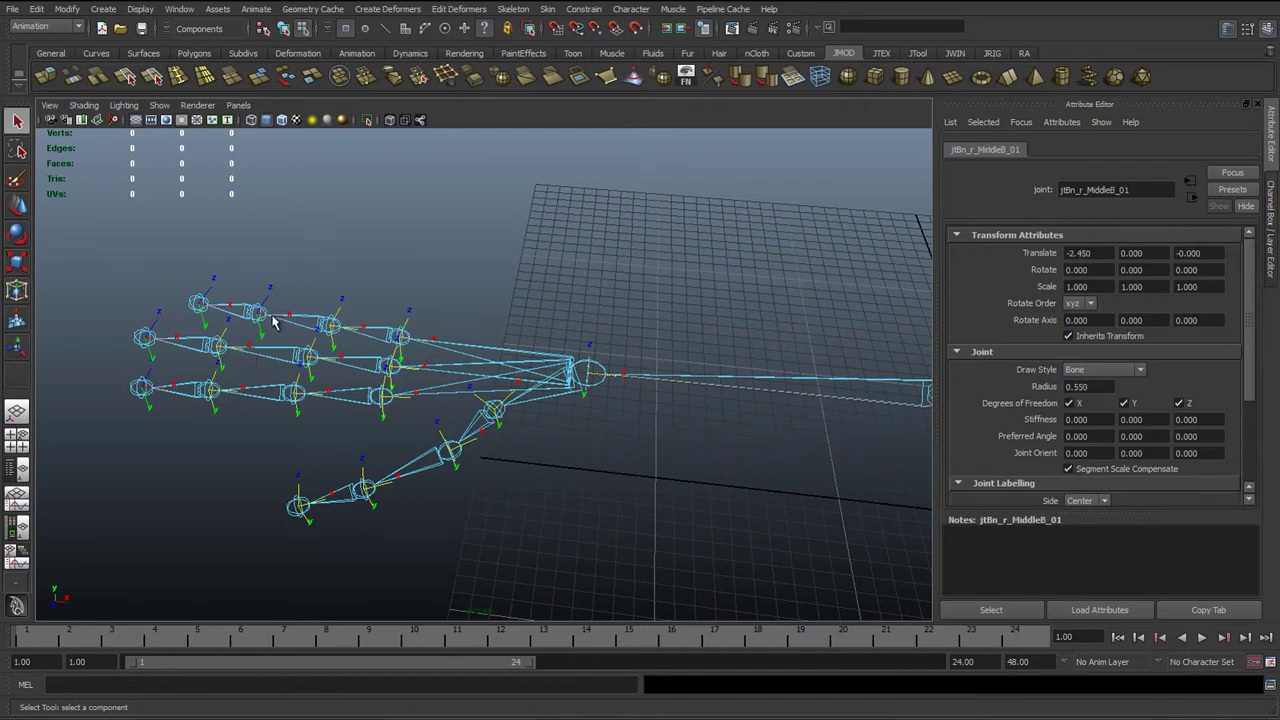
pyautogui.click(222, 328)
pyautogui.click(176, 352)
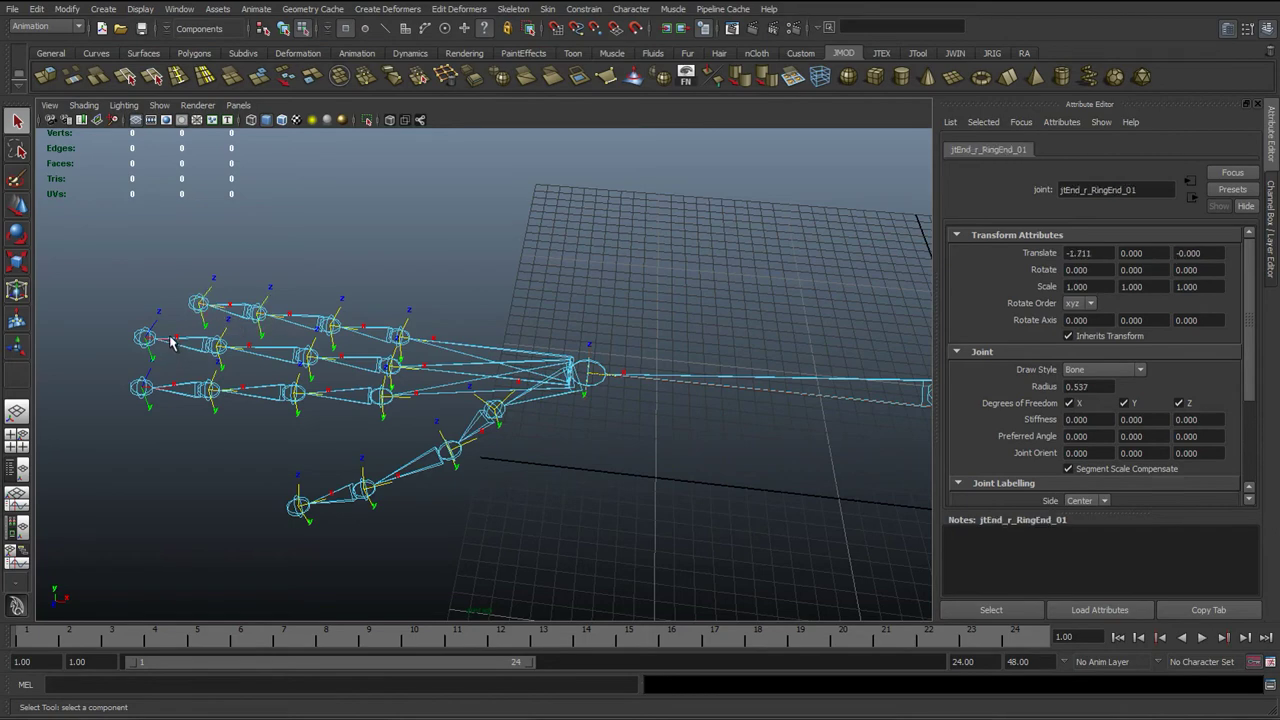
pyautogui.click(164, 388)
pyautogui.click(166, 390)
# - Flip the selected local rotation axes 180 degrees around X with the MEL command "rotate -r 180 0 0"
pyautogui.keyDown('alt'); pyautogui.moveTo(237, 392); pyautogui.dragTo(397, 333); pyautogui.keyUp('alt')
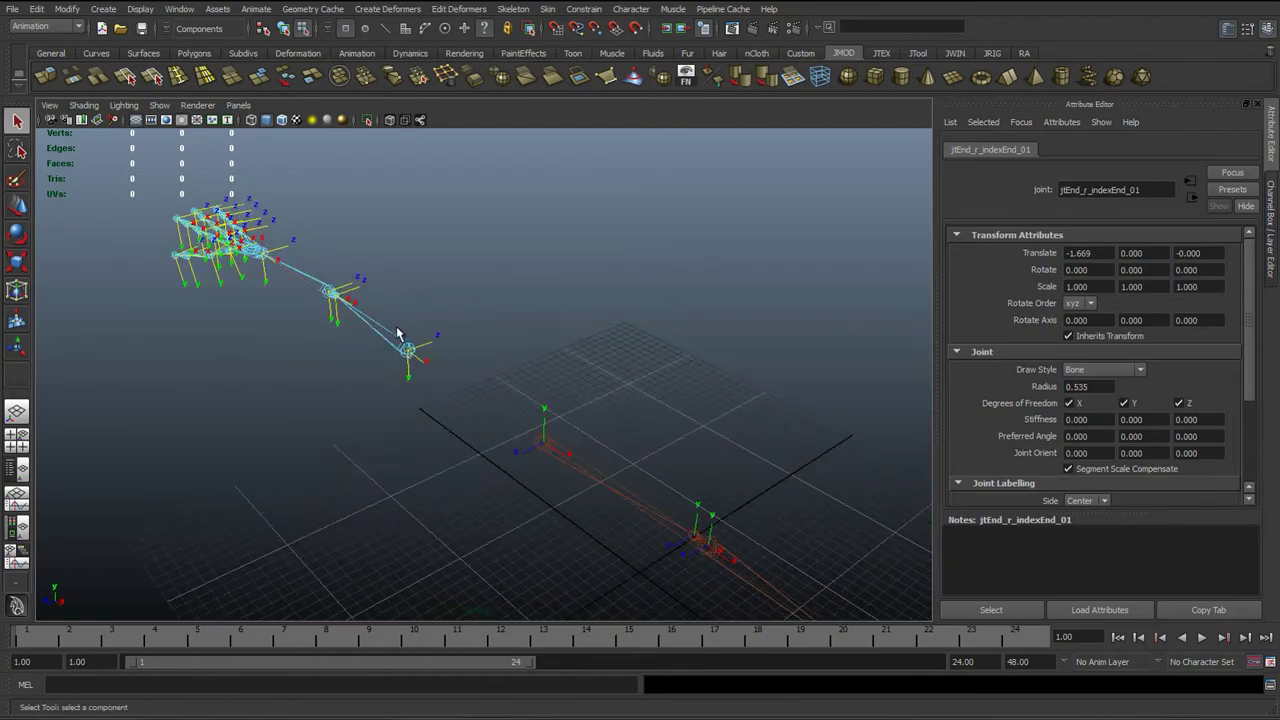
pyautogui.keyDown('alt'); pyautogui.moveTo(397, 333); pyautogui.dragTo(492, 420, button='right'); pyautogui.keyUp('alt')
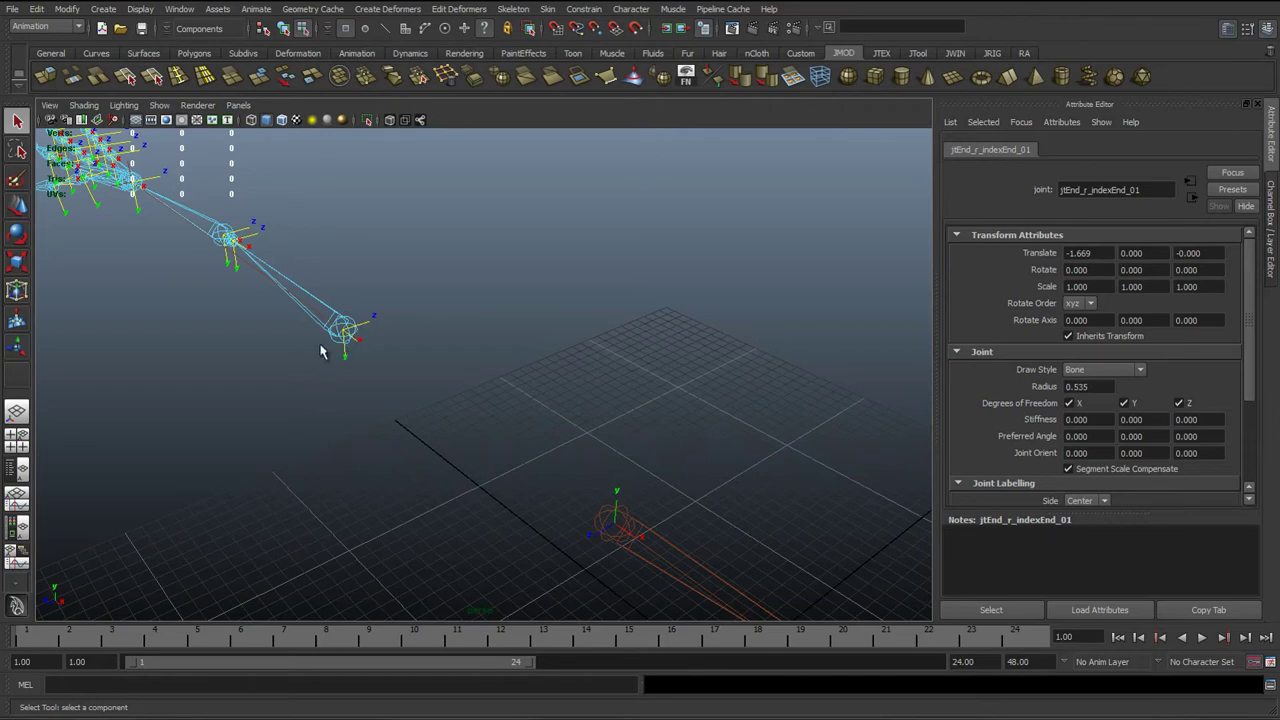
pyautogui.keyDown('alt'); pyautogui.moveTo(288, 347); pyautogui.dragTo(245, 360); pyautogui.keyUp('alt')
pyautogui.press('e')
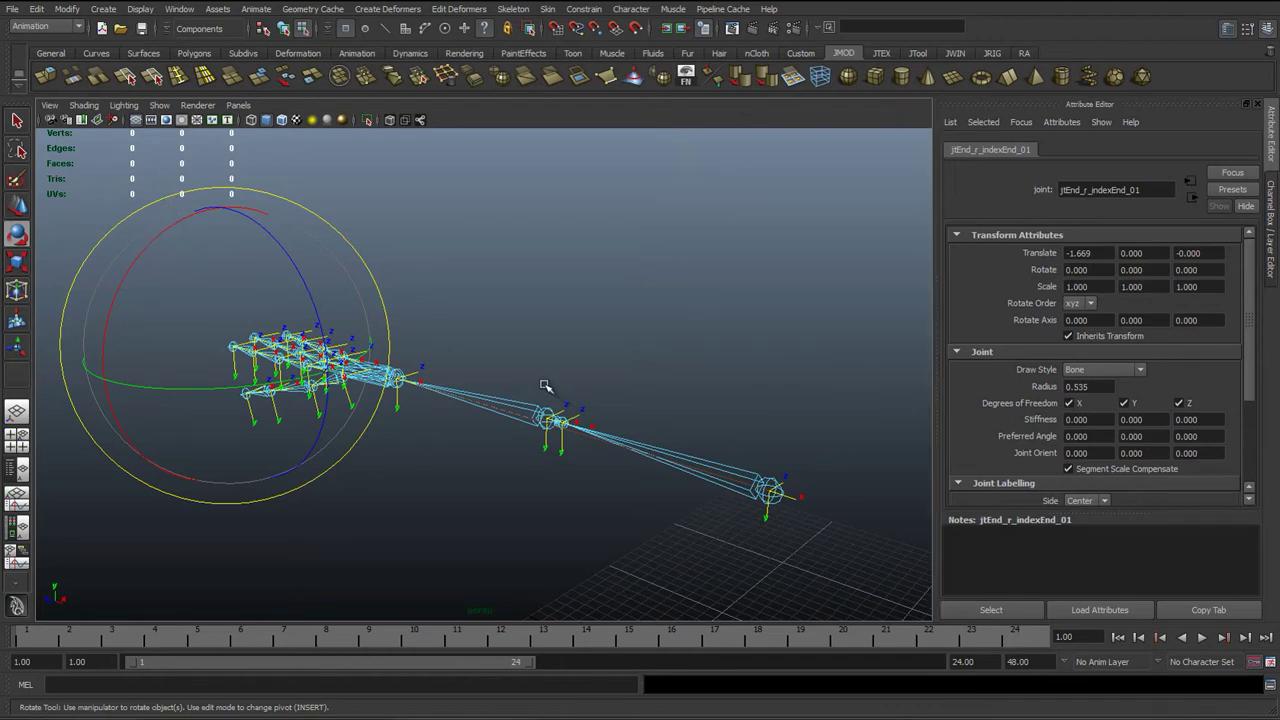
pyautogui.click(30, 222)
pyautogui.keyDown('alt'); pyautogui.moveTo(466, 399); pyautogui.dragTo(418, 385, button='middle'); pyautogui.keyUp('alt')
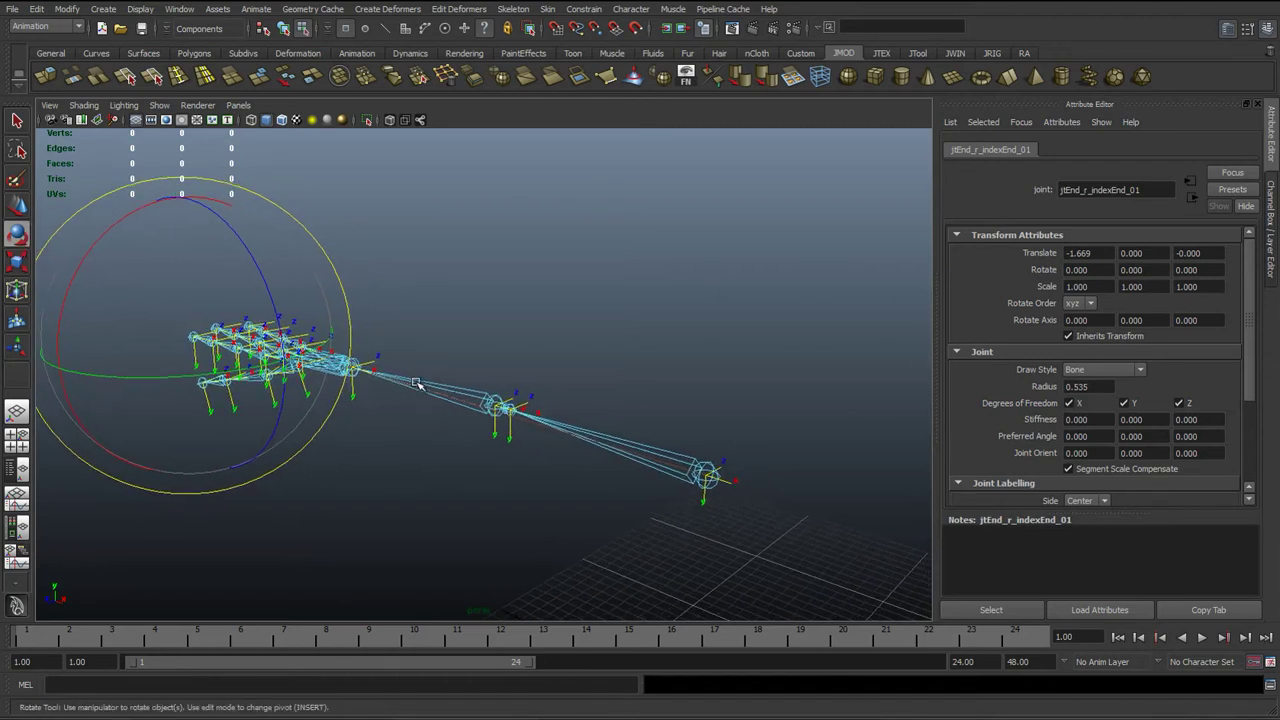
pyautogui.keyDown('alt'); pyautogui.moveTo(418, 385); pyautogui.dragTo(380, 402); pyautogui.keyUp('alt')
pyautogui.click(95, 685)
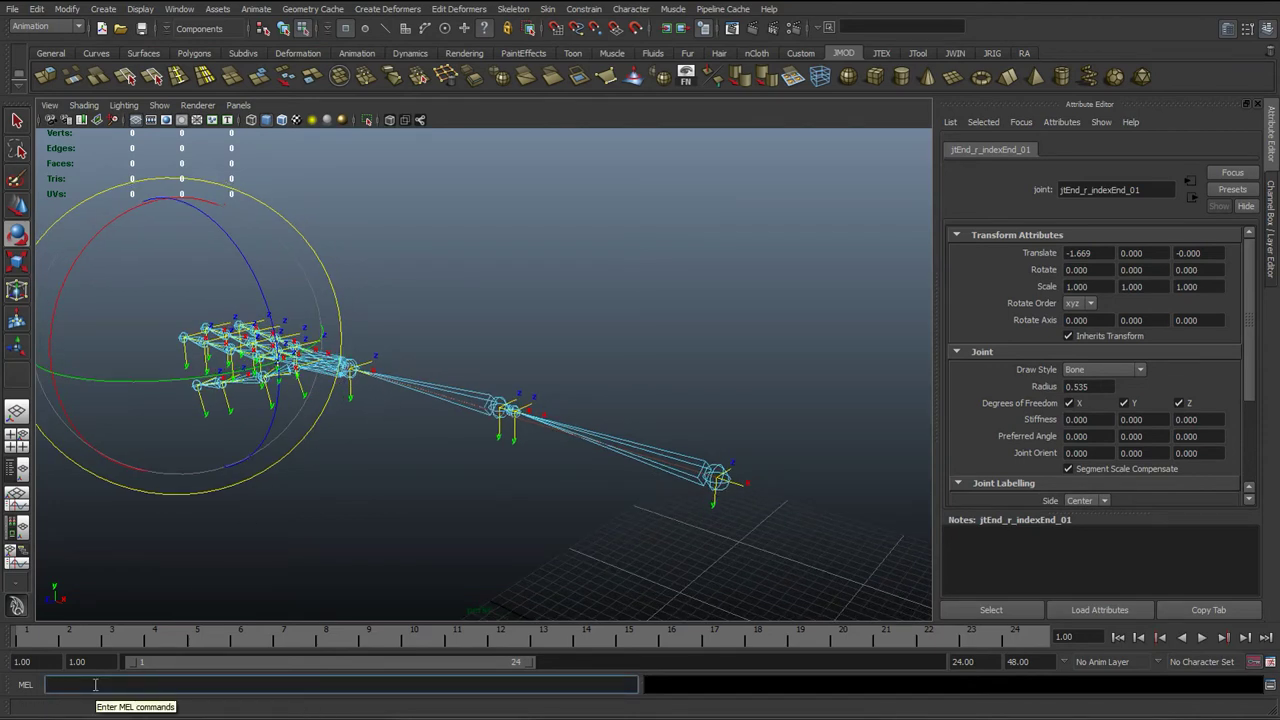
pyautogui.press('BackSpace')
pyautogui.press('BackSpace')
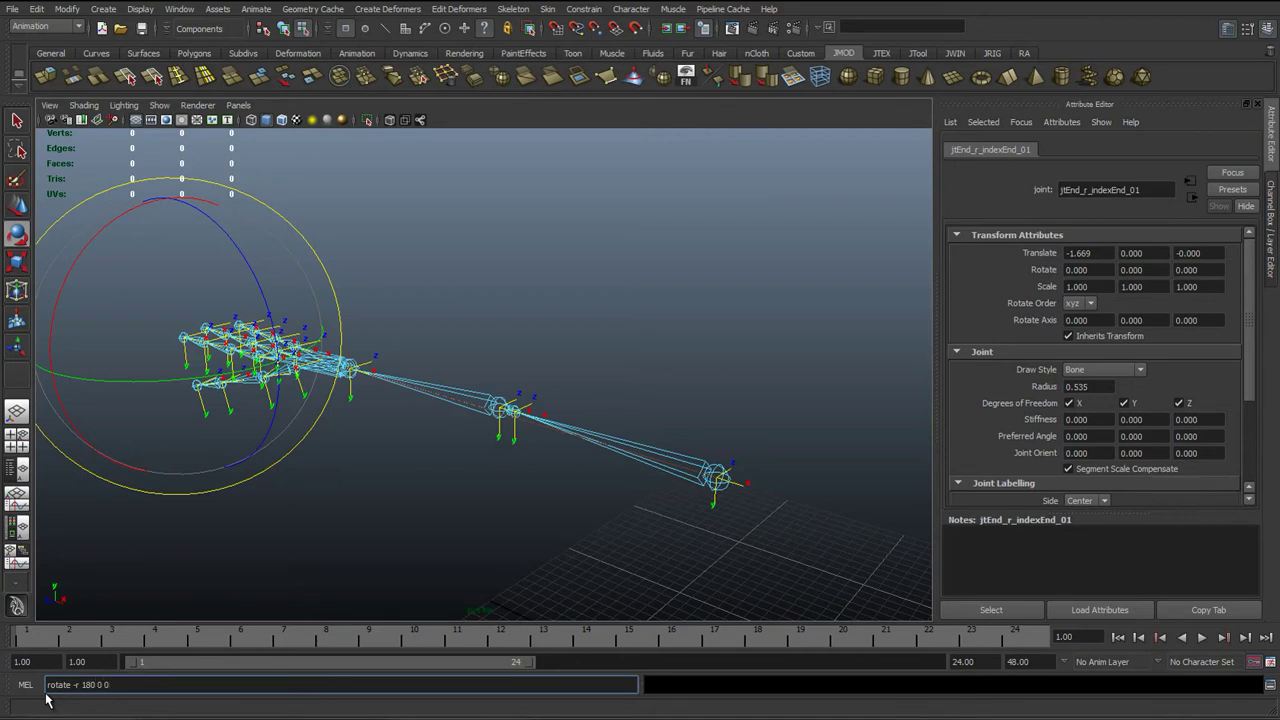
pyautogui.press('Return')
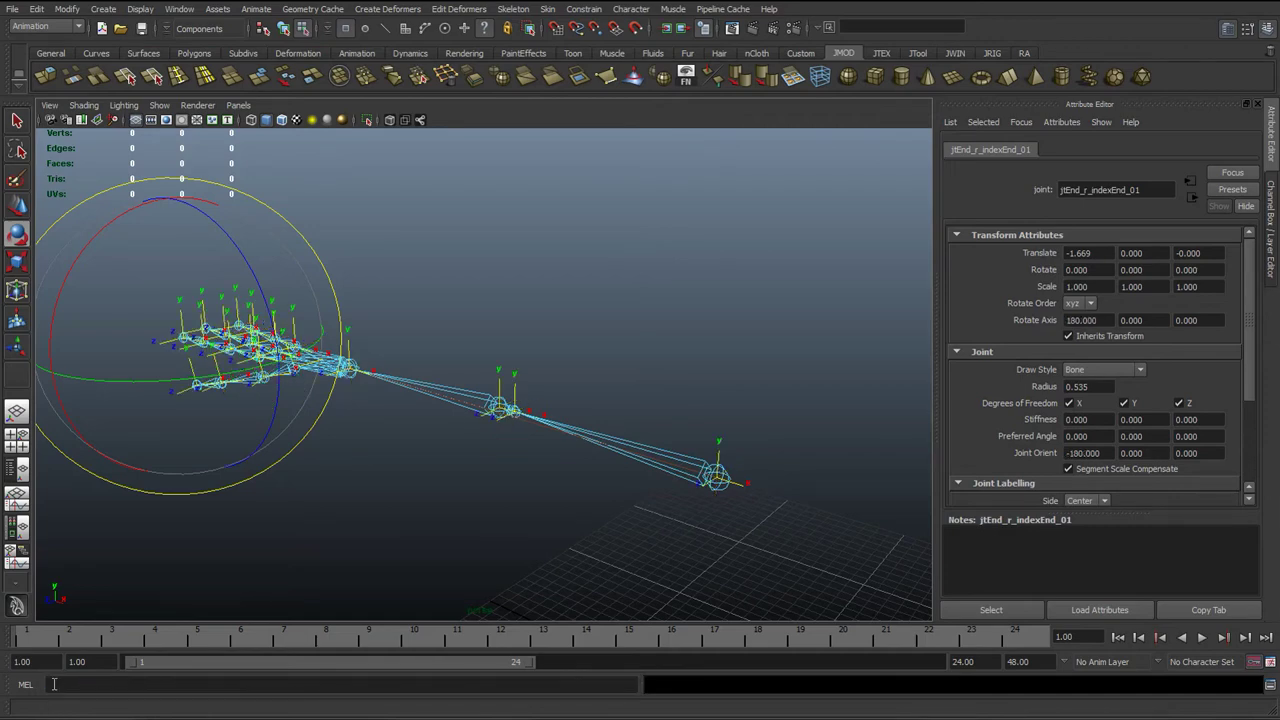
# - Inspect the flipped local rotation axes along the right arm and fingers, and return to object selection mode
pyautogui.press('q')
pyautogui.keyDown('alt'); pyautogui.moveTo(418, 340); pyautogui.dragTo(488, 465); pyautogui.keyUp('alt')
pyautogui.keyDown('alt'); pyautogui.moveTo(420, 413); pyautogui.dragTo(549, 340, button='middle'); pyautogui.keyUp('alt')
pyautogui.keyDown('alt'); pyautogui.moveTo(390, 420); pyautogui.dragTo(240, 455, button='right'); pyautogui.keyUp('alt')
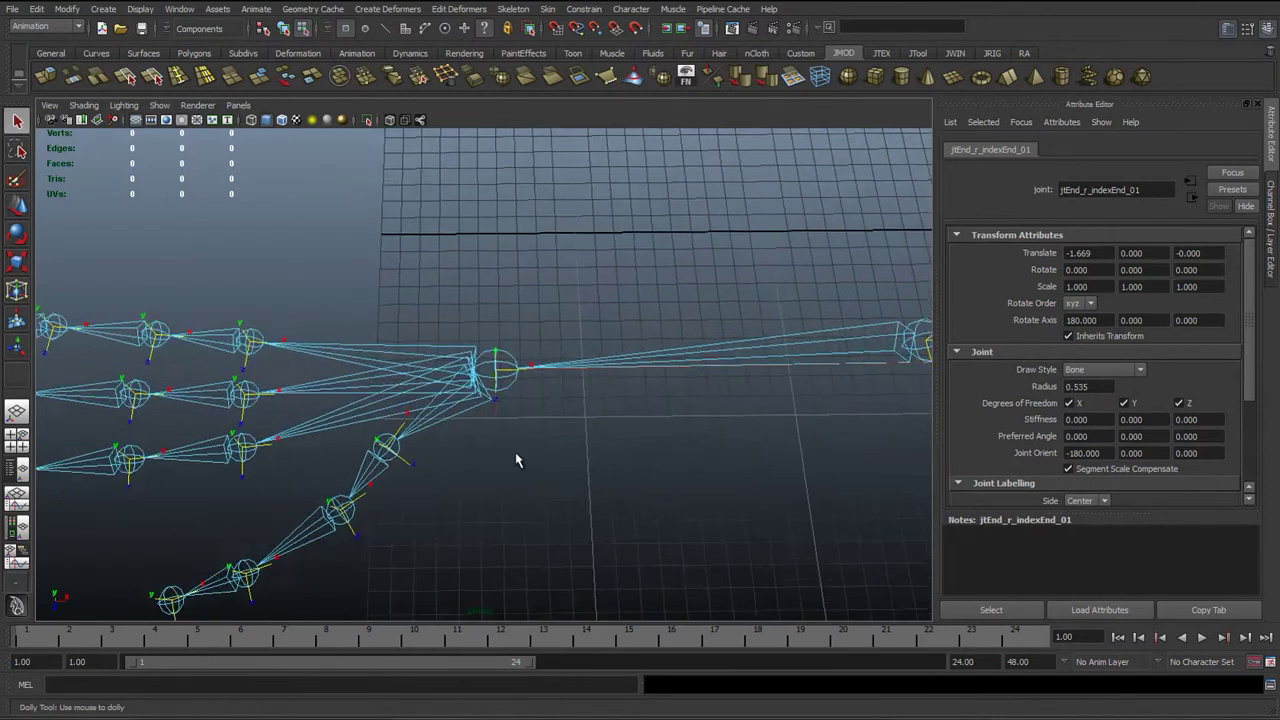
pyautogui.keyDown('alt'); pyautogui.moveTo(624, 424); pyautogui.dragTo(563, 408); pyautogui.keyUp('alt')
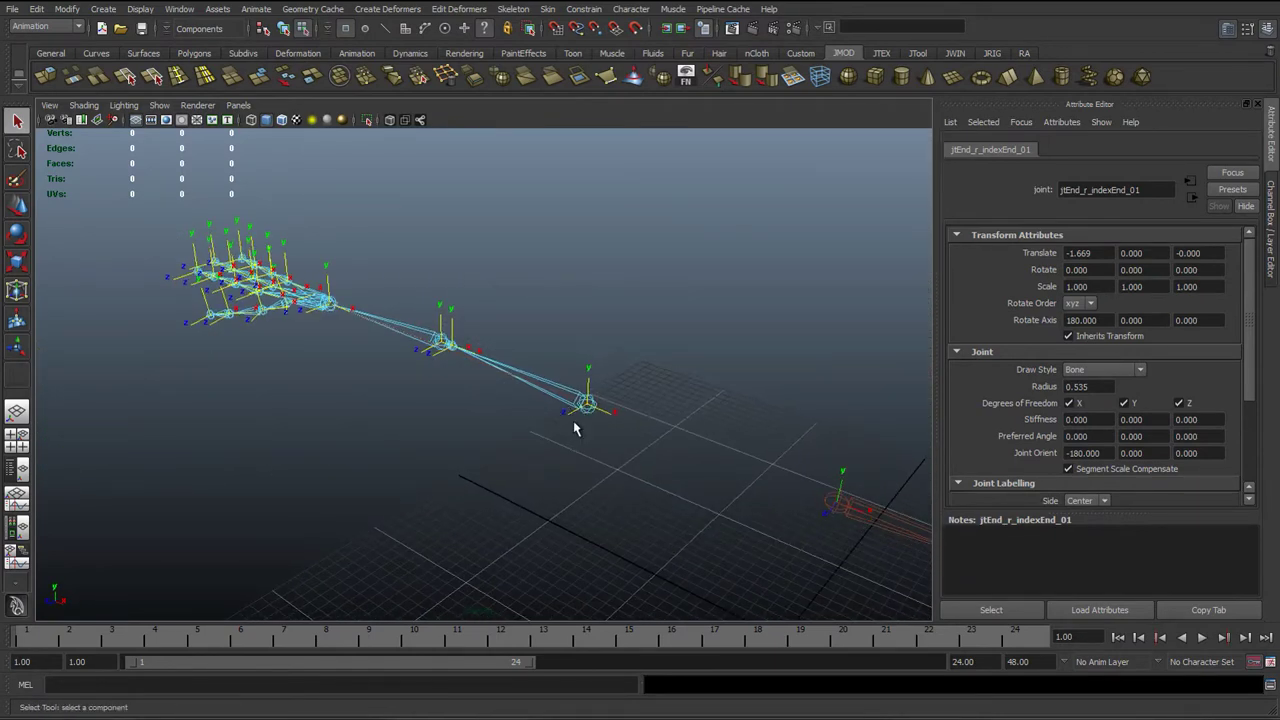
pyautogui.keyDown('alt'); pyautogui.moveTo(423, 443); pyautogui.dragTo(340, 361); pyautogui.keyUp('alt')
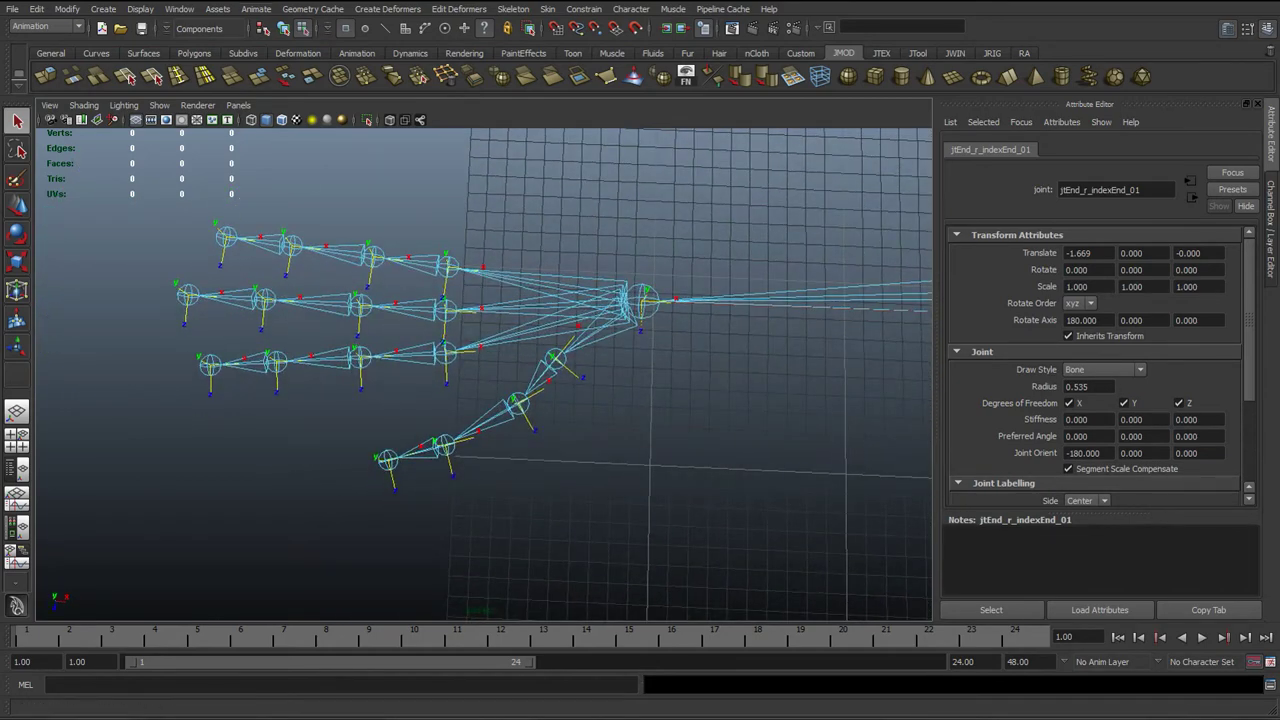
pyautogui.click(284, 28)
# - Test-rotate the first and second right index finger joints and undo the rotation
pyautogui.click(426, 351)
pyautogui.press('e')
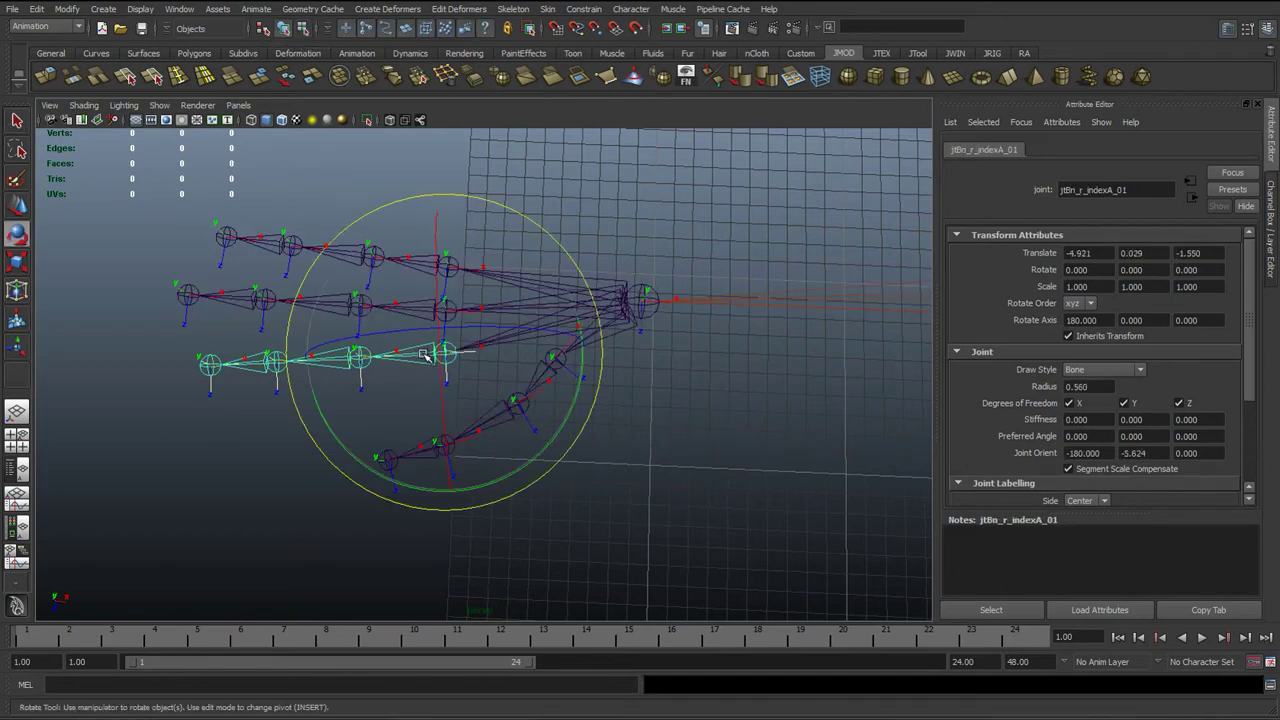
pyautogui.keyDown('alt'); pyautogui.moveTo(426, 351); pyautogui.dragTo(470, 290); pyautogui.keyUp('alt')
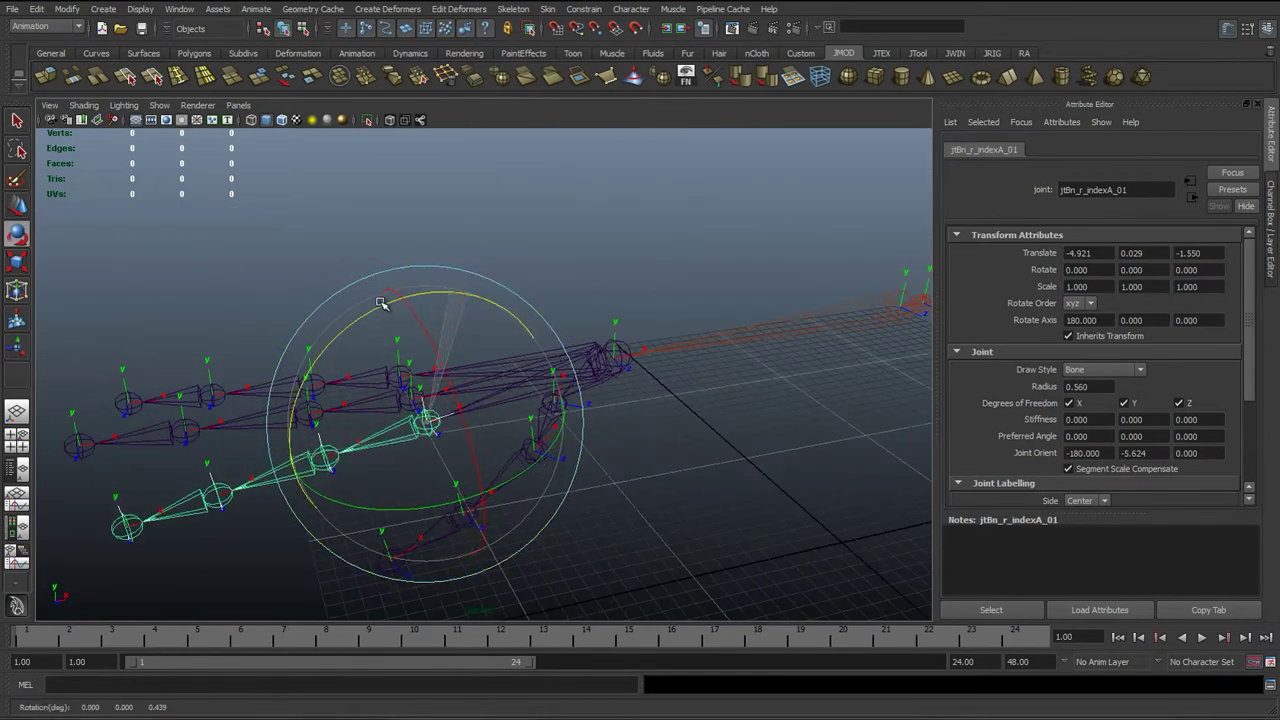
pyautogui.click(218, 282)
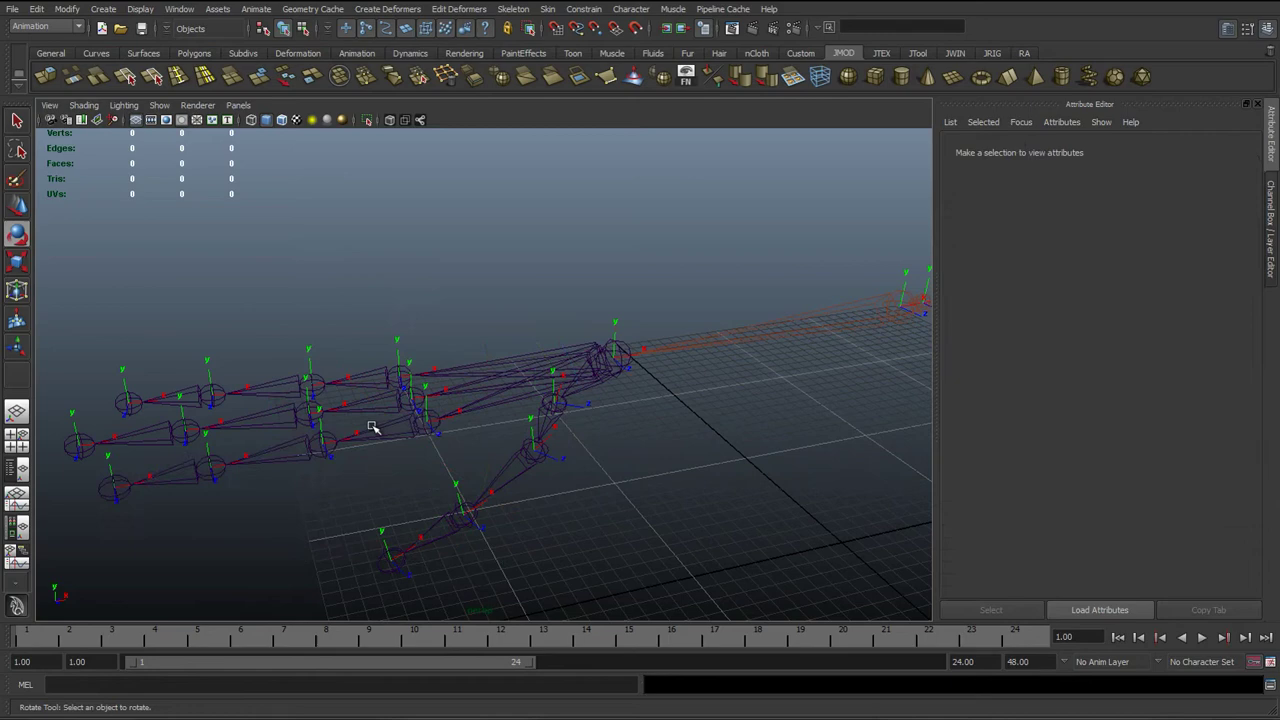
pyautogui.click(322, 441)
pyautogui.moveTo(296, 333); pyautogui.dragTo(294, 286)
pyautogui.hotkey('ctrl', 'z')
# - Test-move the right arm's IK handle at the wrist and undo the move
pyautogui.press('w')
pyautogui.click(623, 357)
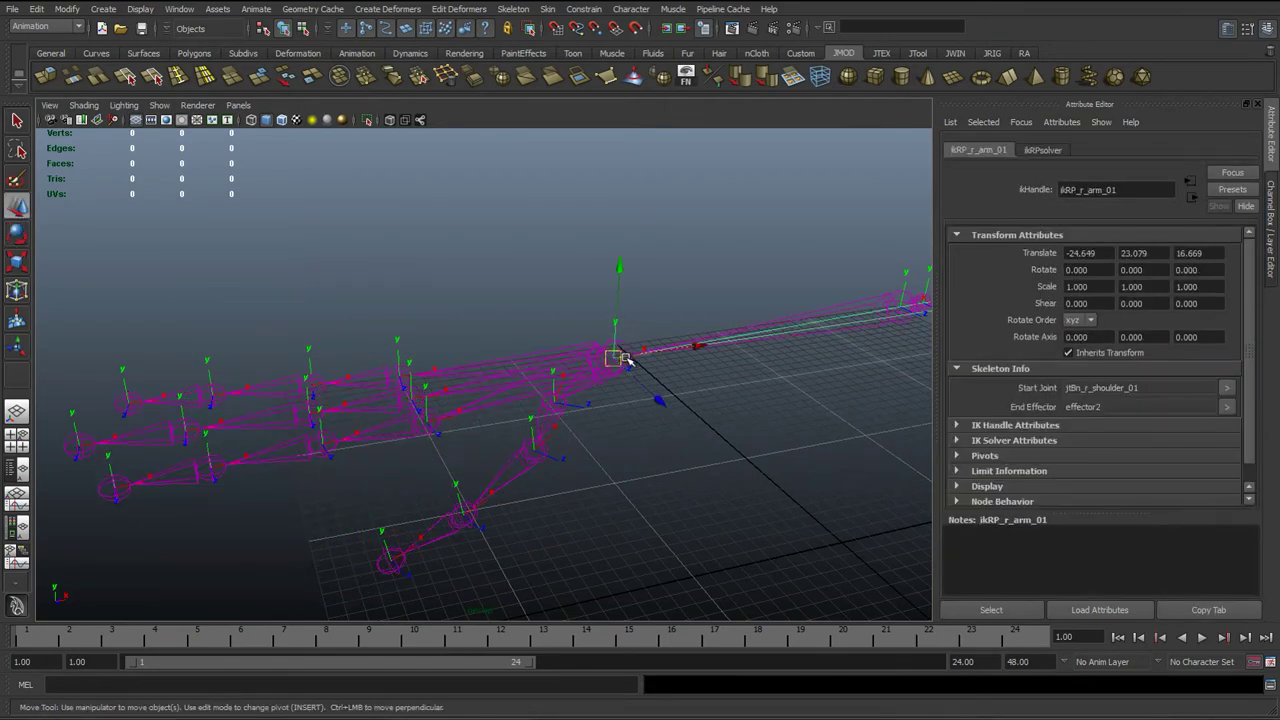
pyautogui.moveTo(623, 357); pyautogui.dragTo(655, 310)
pyautogui.scroll(-4, 723, 394)
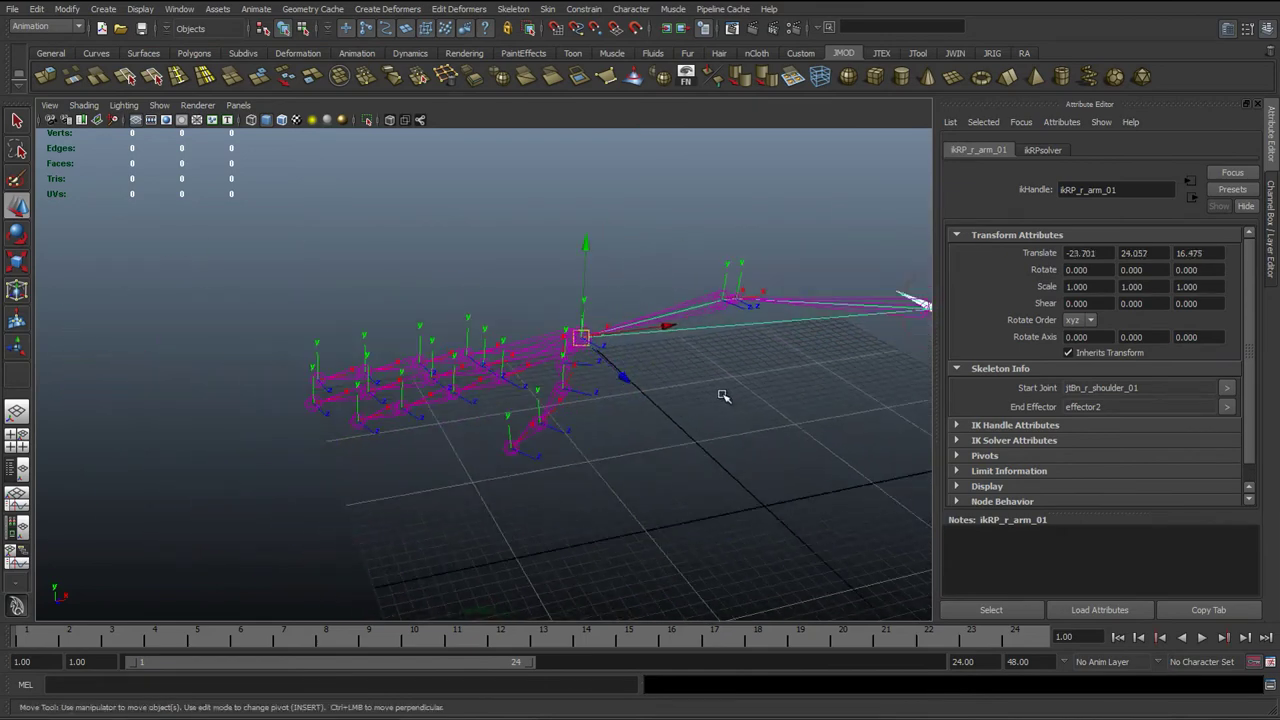
pyautogui.keyDown('alt'); pyautogui.moveTo(723, 394); pyautogui.dragTo(683, 414); pyautogui.keyUp('alt')
pyautogui.hotkey('ctrl', 'z')
# - Select the whole right arm hierarchy from the shoulder joint and hide its local rotation axes
pyautogui.keyDown('alt'); pyautogui.moveTo(636, 408); pyautogui.dragTo(373, 387, button='middle'); pyautogui.keyUp('alt')
pyautogui.keyDown('alt'); pyautogui.moveTo(476, 413); pyautogui.dragTo(534, 260); pyautogui.keyUp('alt')
pyautogui.click(538, 332)
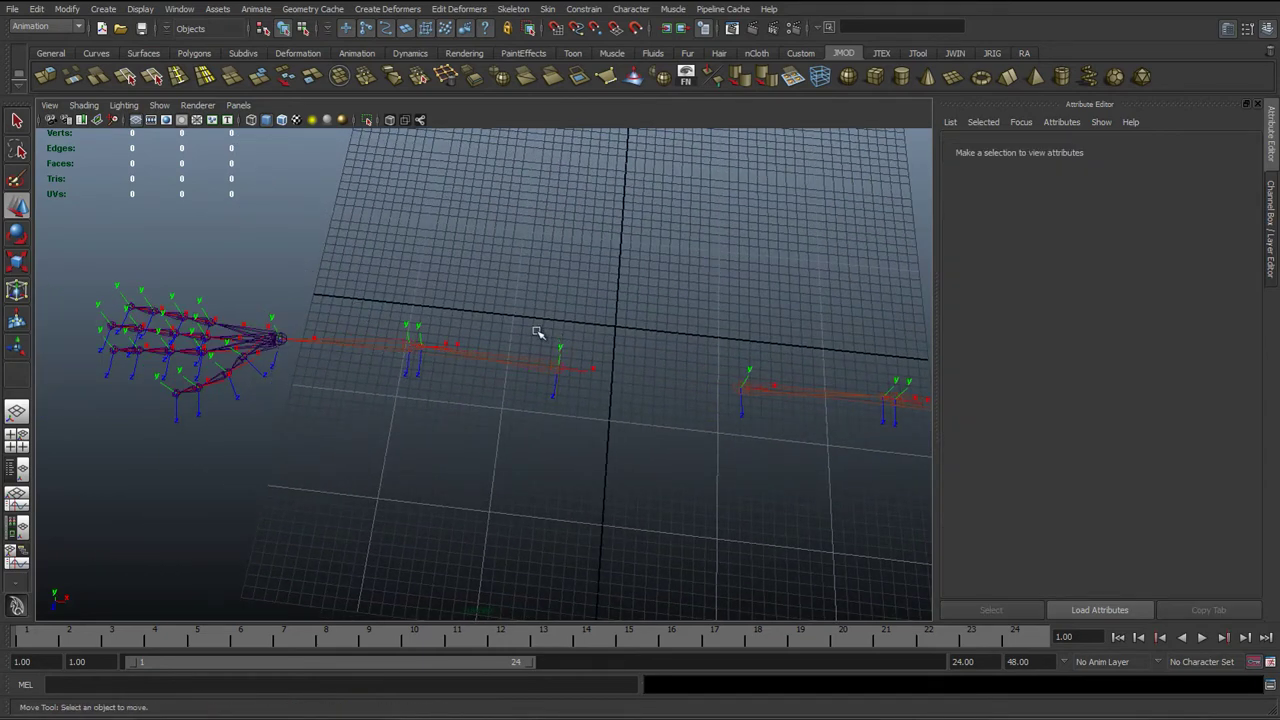
pyautogui.click(556, 366)
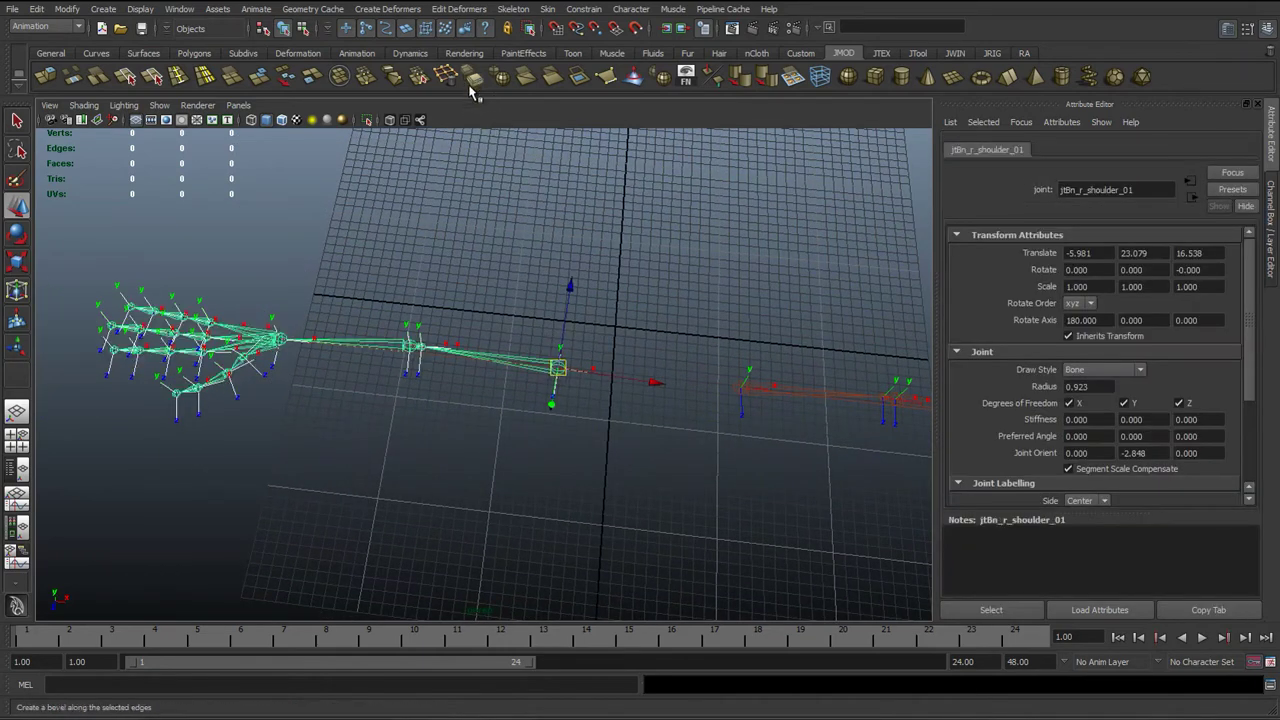
pyautogui.moveTo(468, 291); pyautogui.dragTo(458, 380, button='right')
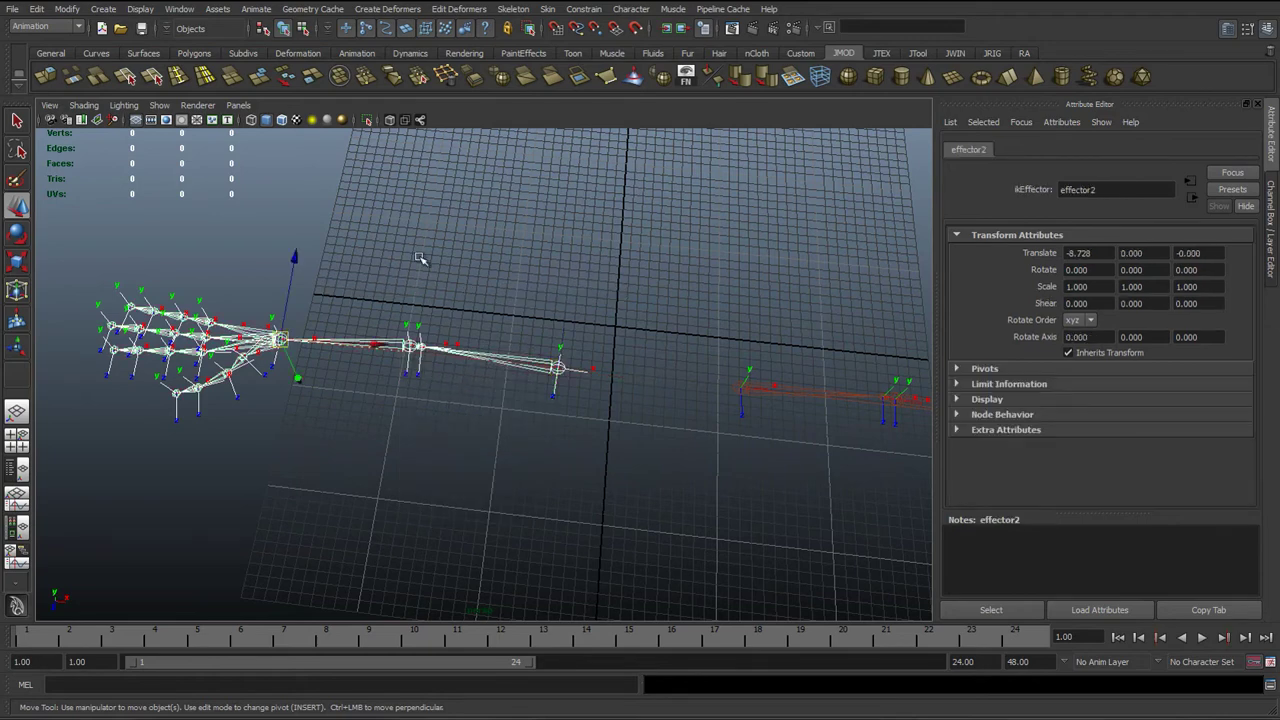
pyautogui.click(916, 53)
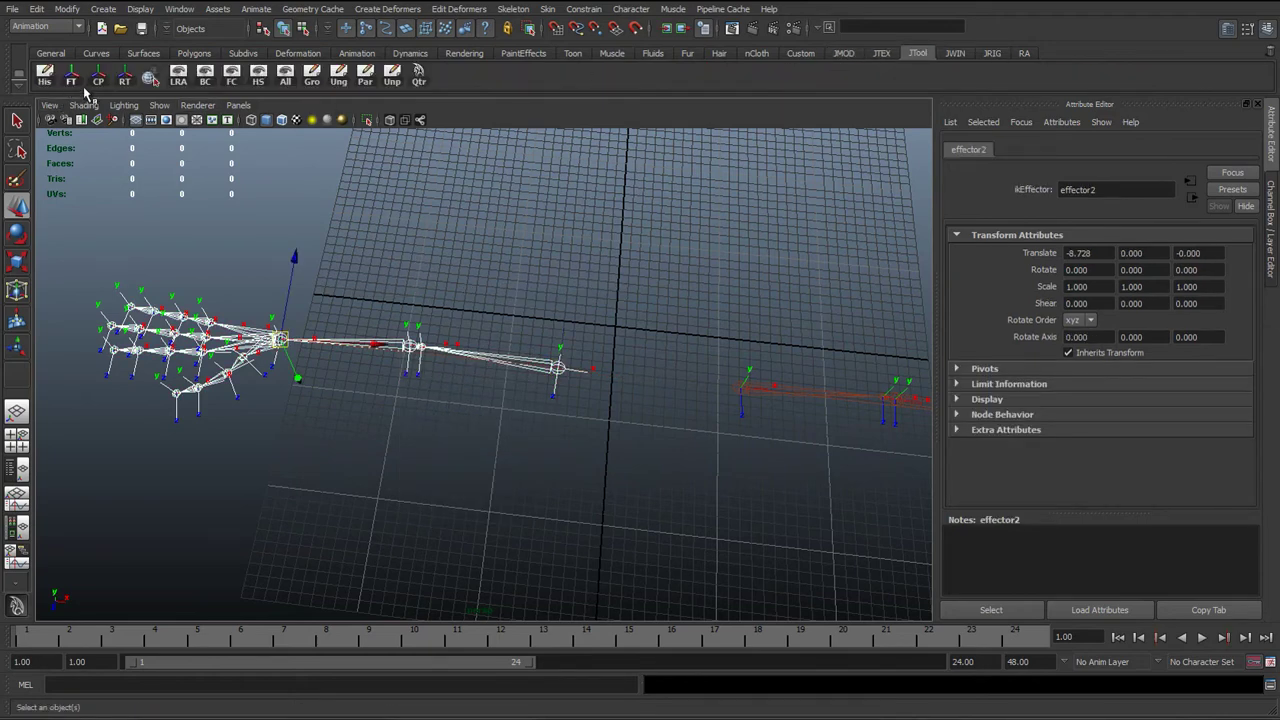
pyautogui.click(178, 80)
# - Select the whole left arm hierarchy from the shoulder joint and hide its local rotation axes
pyautogui.keyDown('alt'); pyautogui.moveTo(386, 299); pyautogui.dragTo(157, 268, button='middle'); pyautogui.keyUp('alt')
pyautogui.click(521, 361)
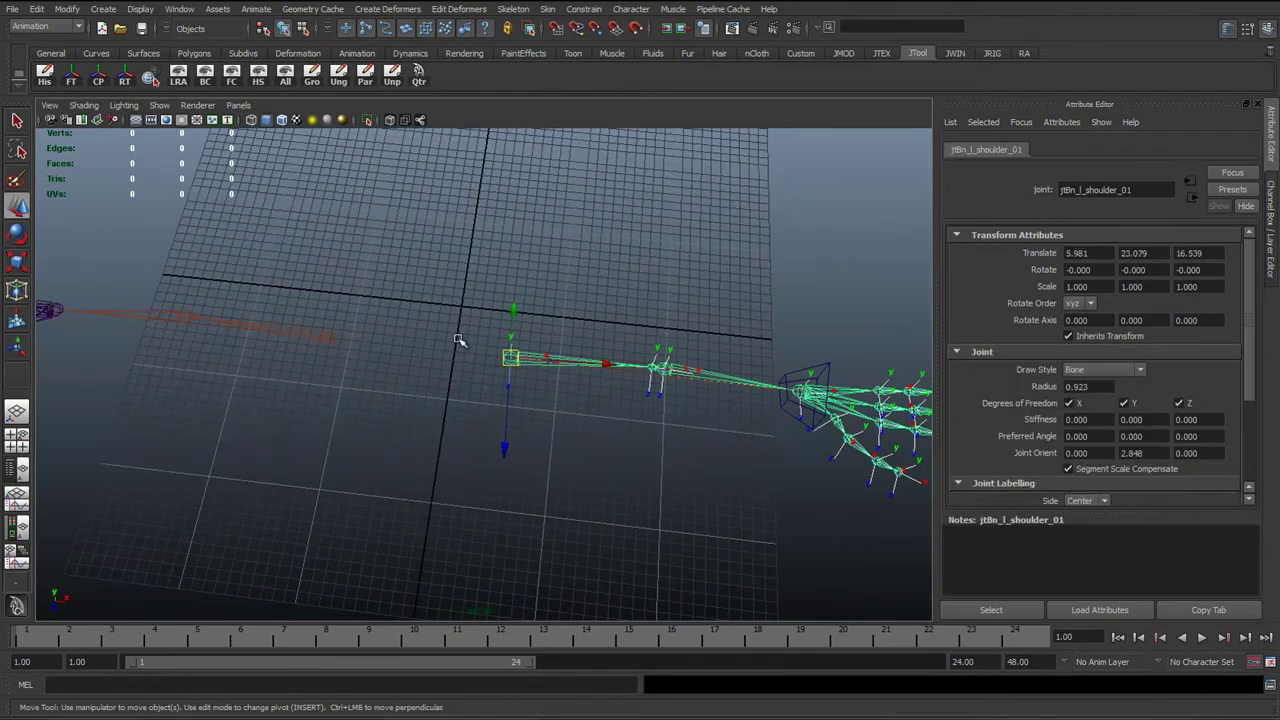
pyautogui.moveTo(429, 314); pyautogui.dragTo(525, 435, button='right')
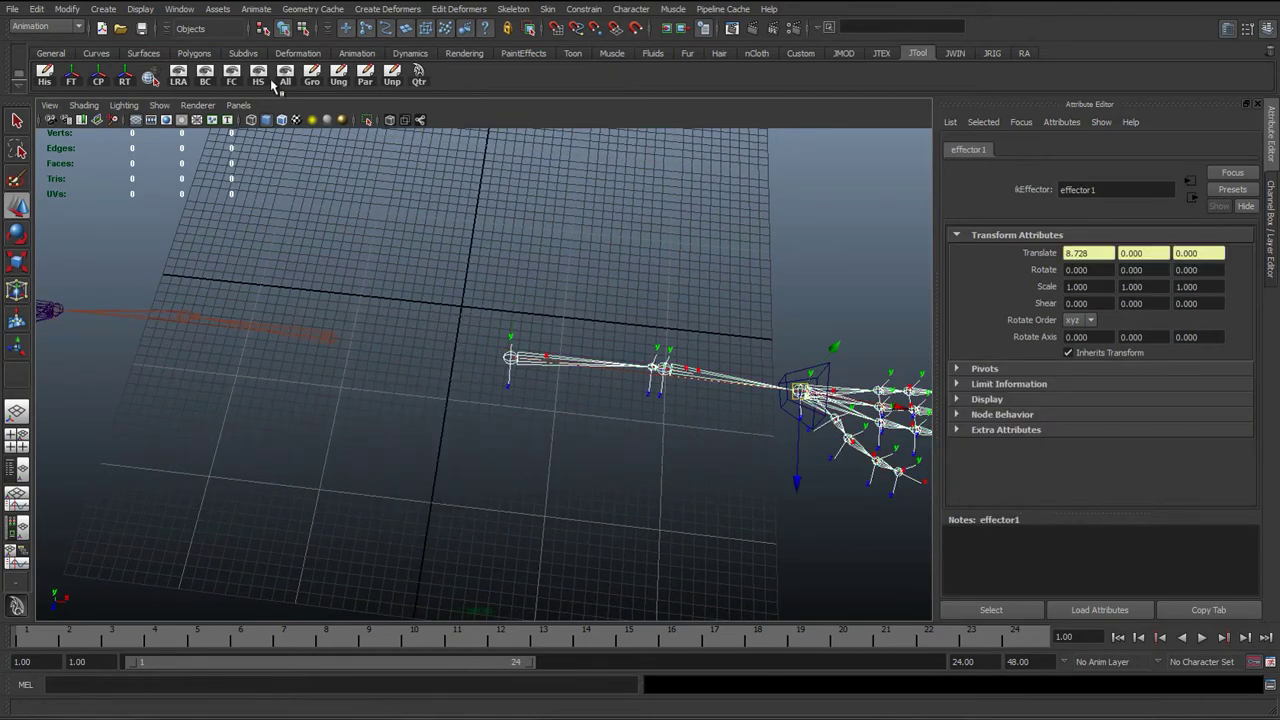
pyautogui.click(434, 340)
pyautogui.moveTo(434, 340)
pyautogui.keyDown('alt'); pyautogui.mouseDown()
pyautogui.moveTo(349, 403)
pyautogui.moveTo(335, 355)
pyautogui.moveTo(443, 337)
pyautogui.mouseUp(); pyautogui.keyUp('alt')
# - Show the Mesh layer and inspect in wireframe how the right arm and finger joints sit inside the character's mesh
pyautogui.click(1271, 225)
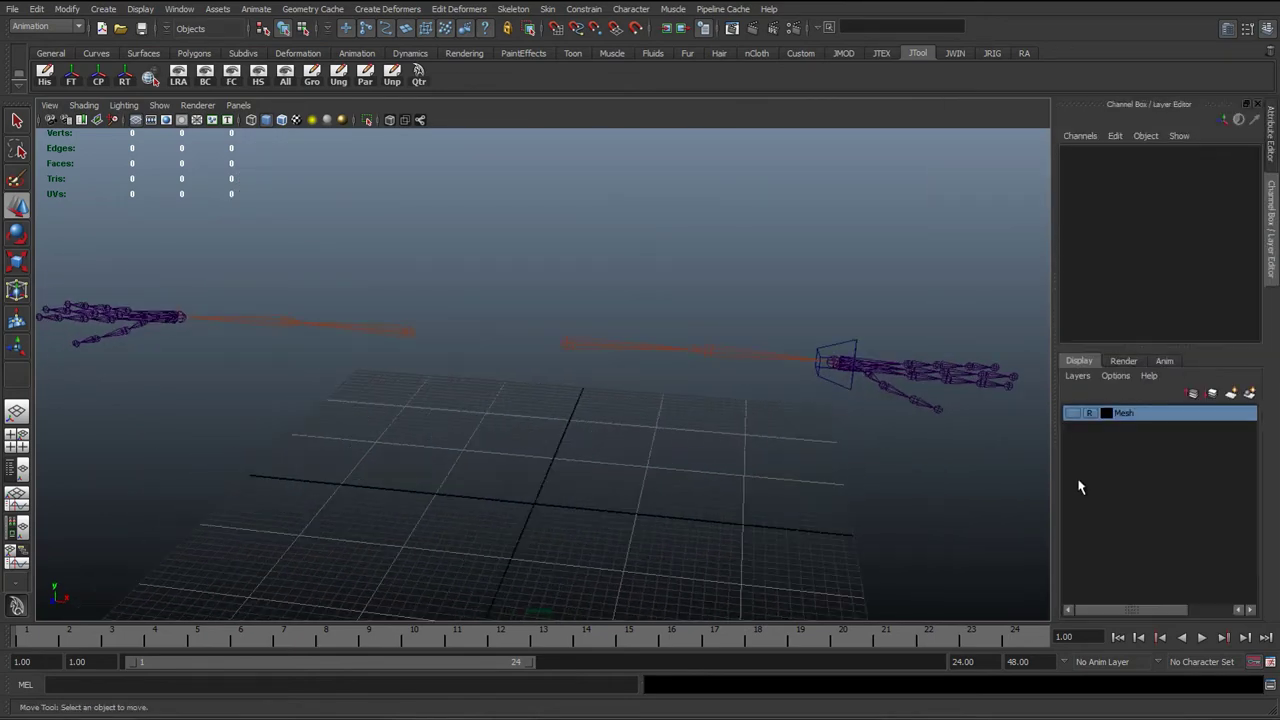
pyautogui.click(1073, 414)
pyautogui.keyDown('alt'); pyautogui.moveTo(629, 480); pyautogui.dragTo(392, 493); pyautogui.keyUp('alt')
pyautogui.keyDown('alt'); pyautogui.moveTo(392, 493); pyautogui.dragTo(736, 482, button='right'); pyautogui.keyUp('alt')
pyautogui.keyDown('alt'); pyautogui.moveTo(738, 482); pyautogui.dragTo(463, 480); pyautogui.keyUp('alt')
pyautogui.press('space')
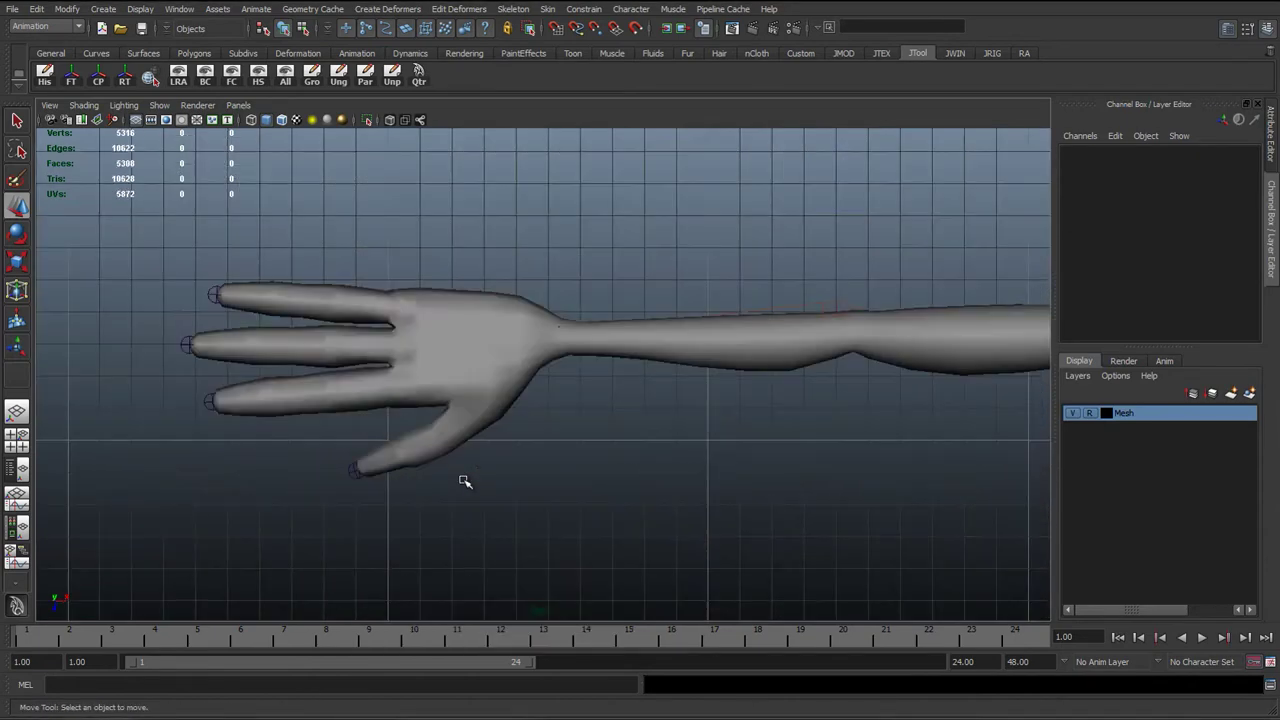
pyautogui.keyDown('alt'); pyautogui.moveTo(626, 423); pyautogui.dragTo(486, 423, button='middle'); pyautogui.keyUp('alt')
pyautogui.press('4')
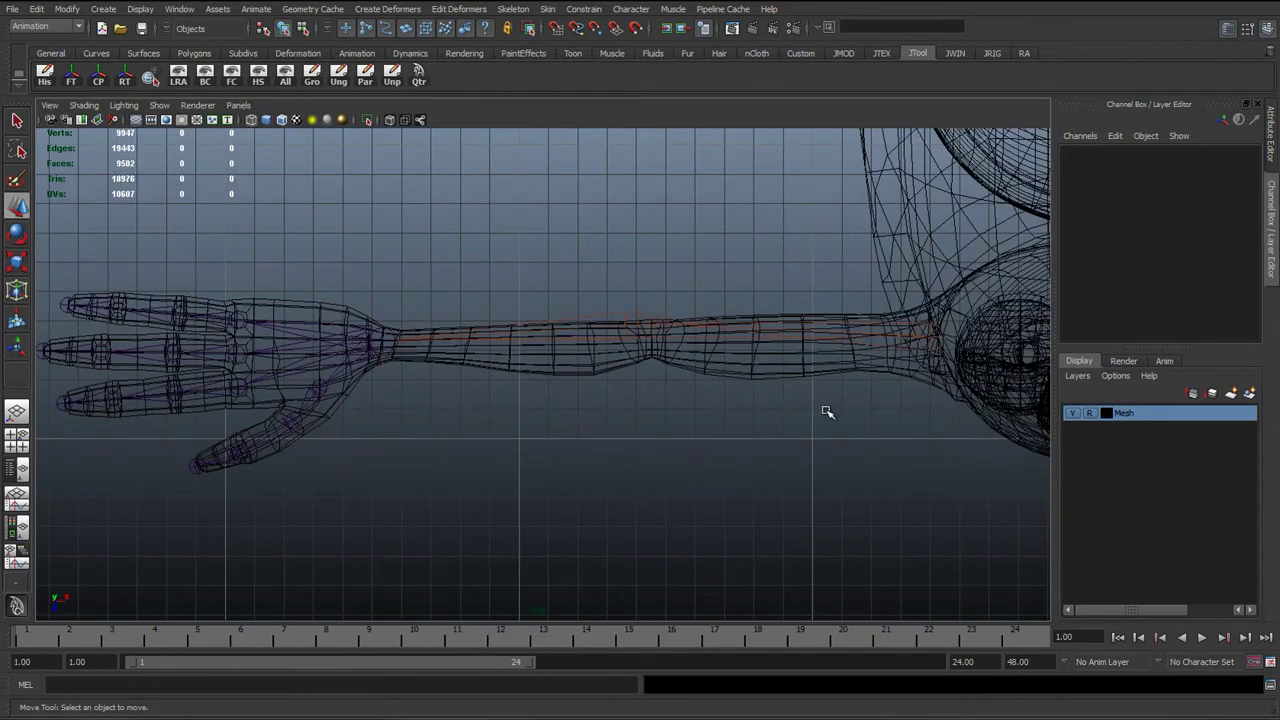
pyautogui.keyDown('alt'); pyautogui.moveTo(827, 412); pyautogui.dragTo(676, 357, button='middle'); pyautogui.keyUp('alt')
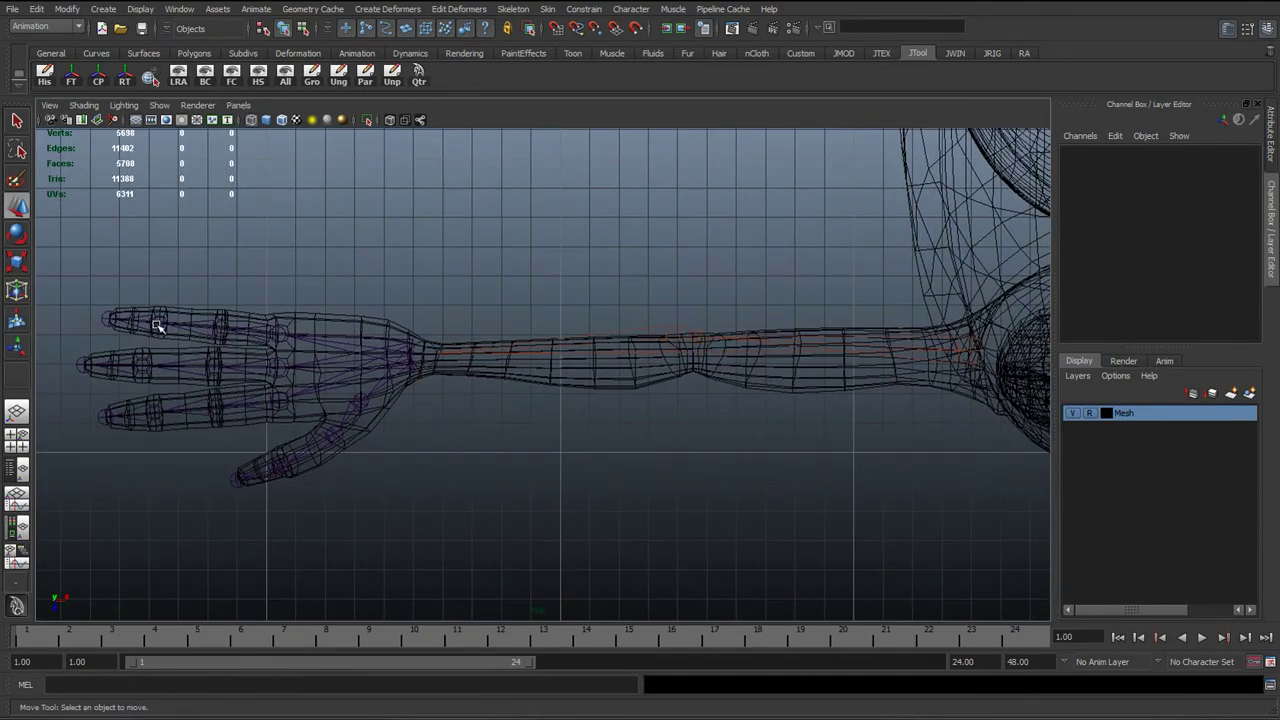
pyautogui.scroll(1, 267, 366)
pyautogui.scroll(4, 370, 390)
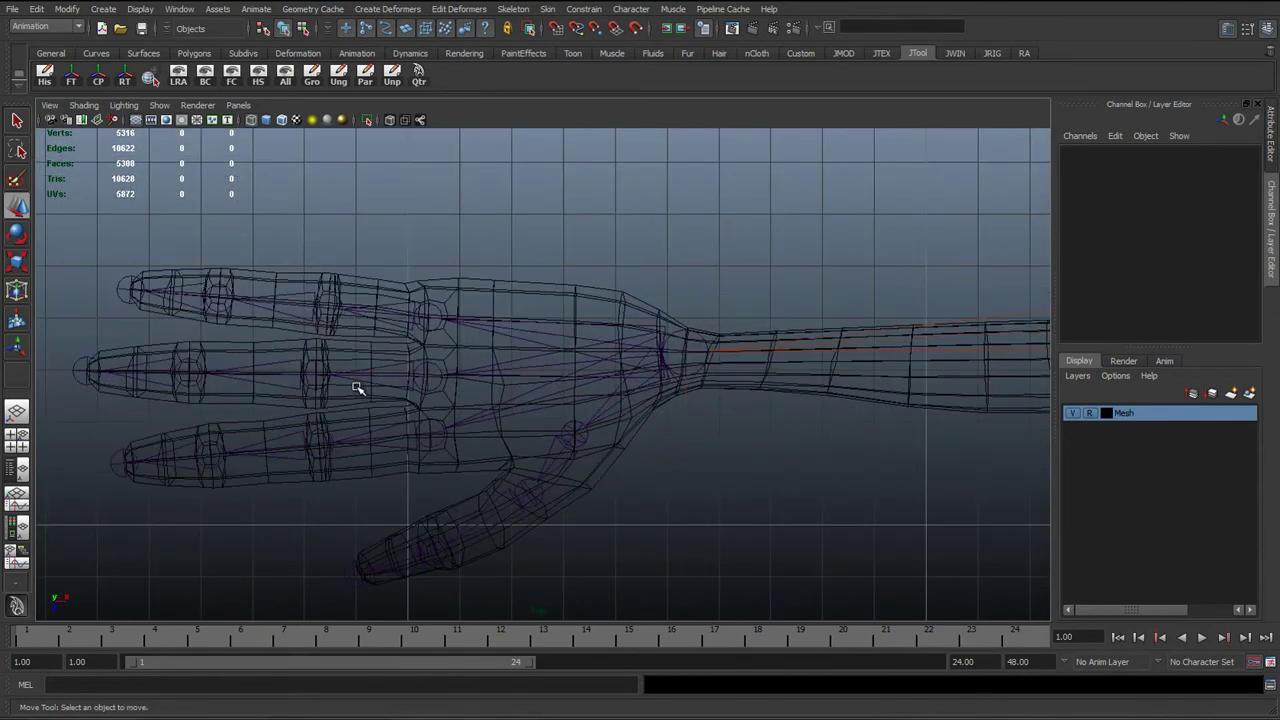
pyautogui.press('5')
pyautogui.press('space')
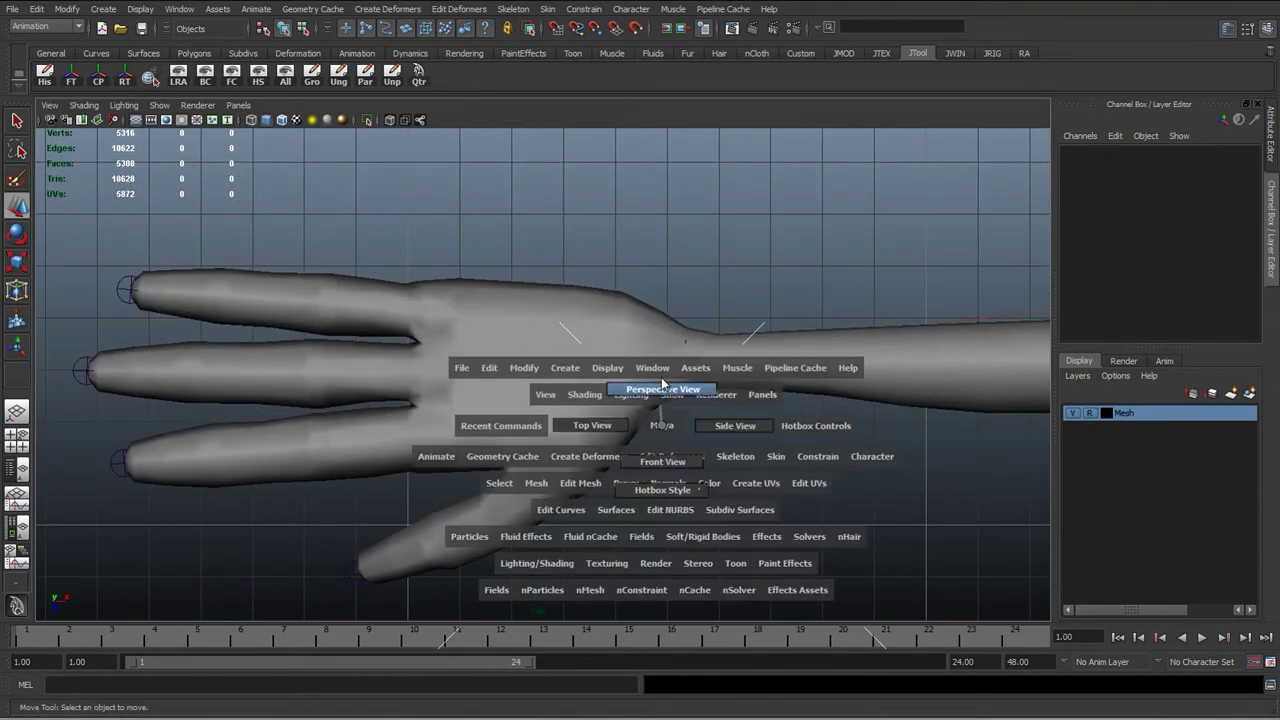
pyautogui.moveTo(661, 377)
pyautogui.mouseDown()
pyautogui.moveTo(595, 395)
pyautogui.moveTo(466, 377)
pyautogui.moveTo(560, 300)
pyautogui.mouseUp()
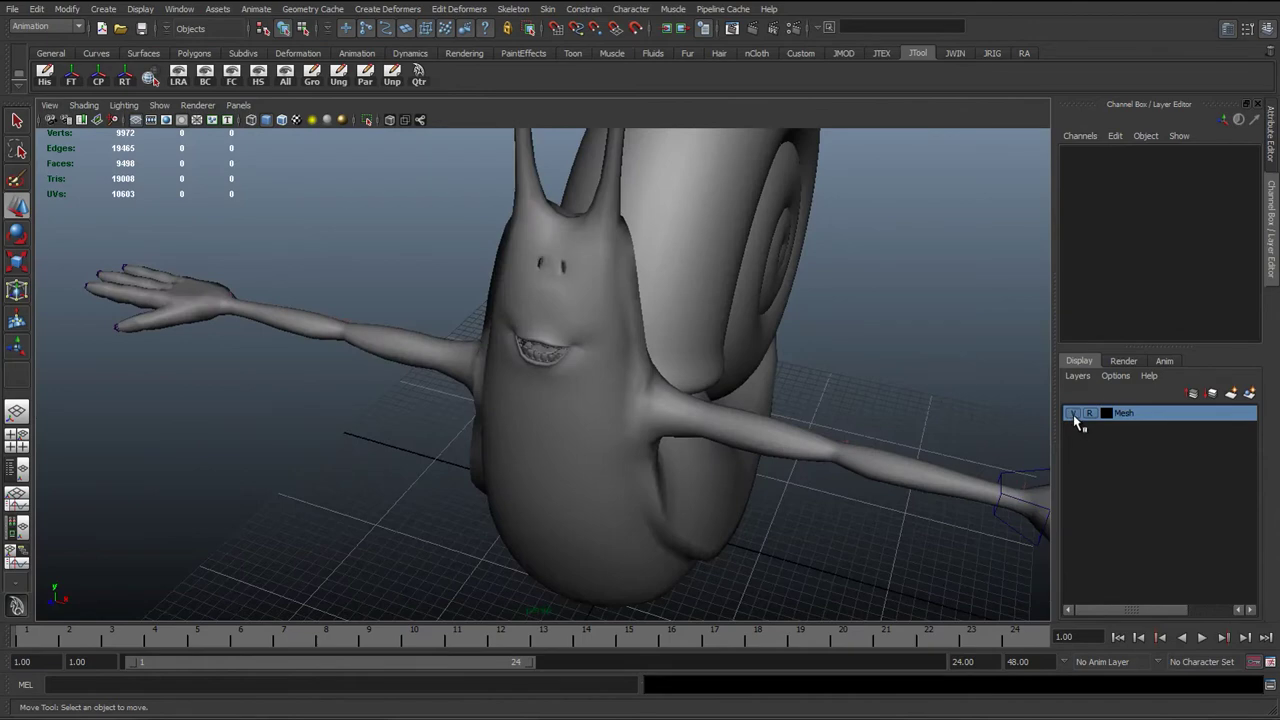
# - Hide the Mesh layer and select the control curve around the left wrist
pyautogui.click(1074, 414)
pyautogui.keyDown('alt'); pyautogui.moveTo(720, 446); pyautogui.dragTo(515, 449); pyautogui.keyUp('alt')
pyautogui.click(738, 401)
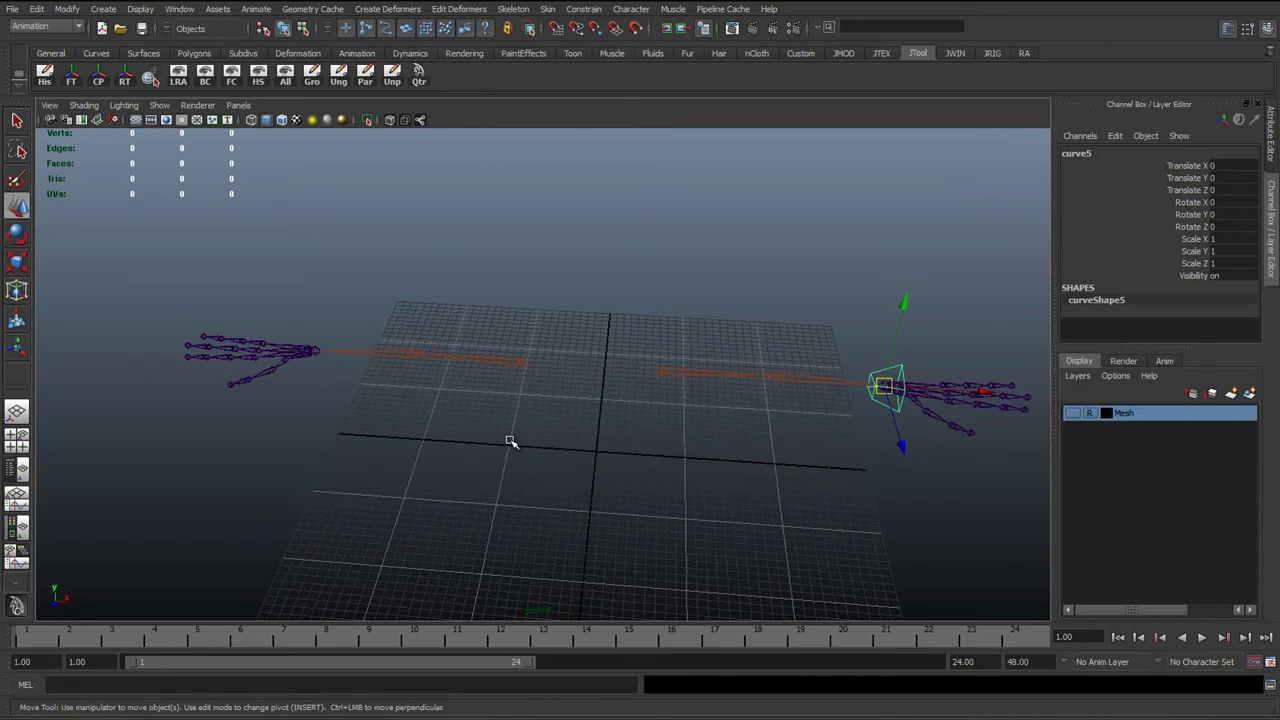
pyautogui.keyDown('alt'); pyautogui.moveTo(480, 440); pyautogui.dragTo(457, 449); pyautogui.keyUp('alt')
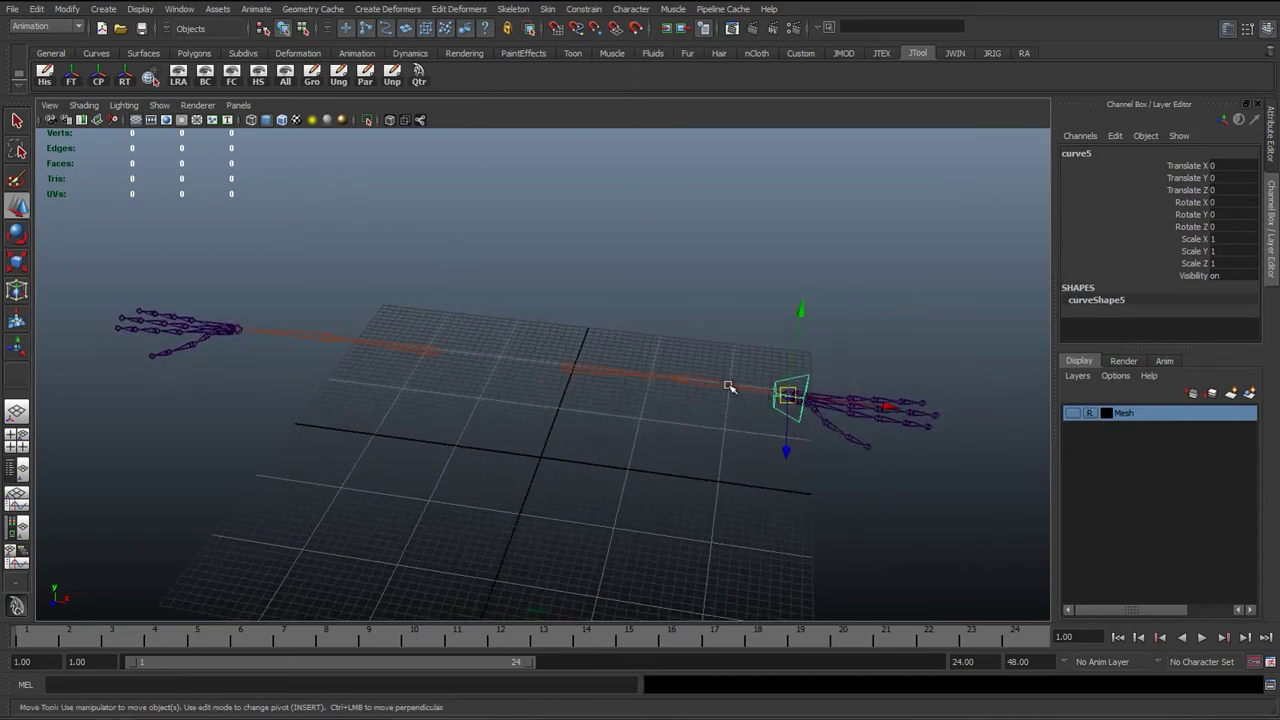
pyautogui.keyDown('alt'); pyautogui.moveTo(597, 419); pyautogui.dragTo(522, 412); pyautogui.keyUp('alt')
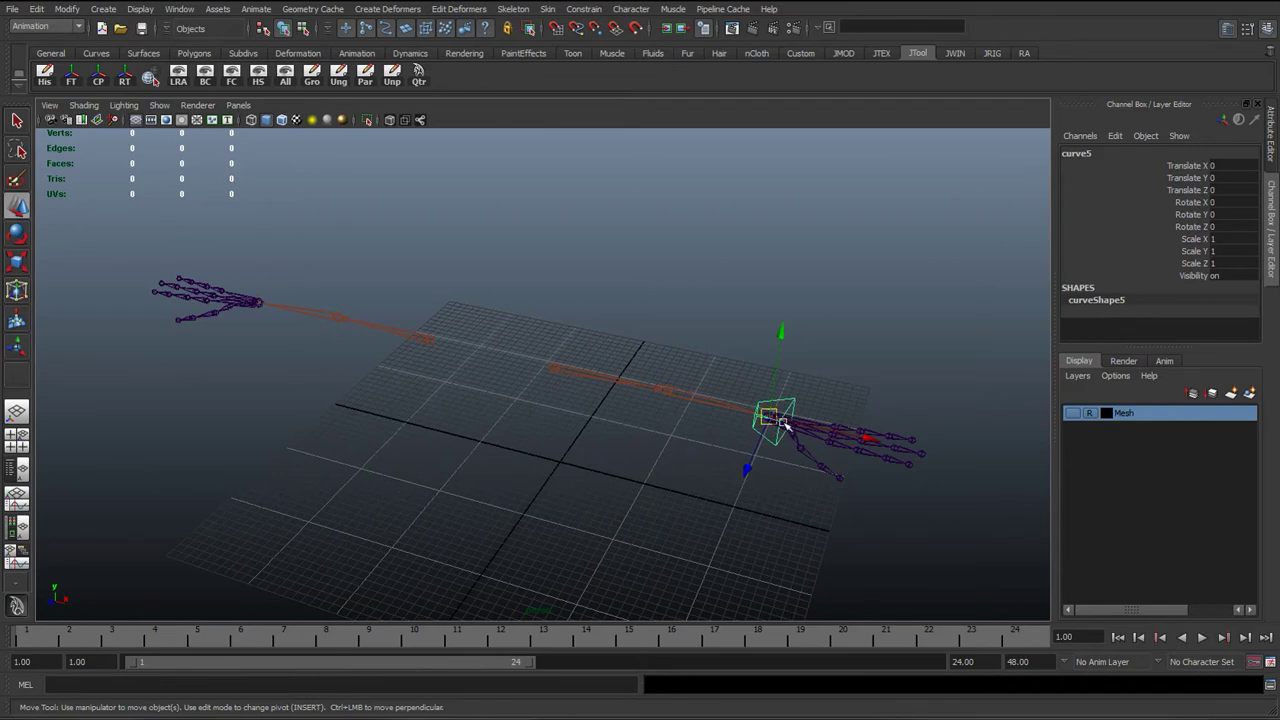
pyautogui.keyDown('alt'); pyautogui.moveTo(785, 425); pyautogui.dragTo(514, 337, button='middle'); pyautogui.keyUp('alt')
pyautogui.scroll(2, 236, 221)
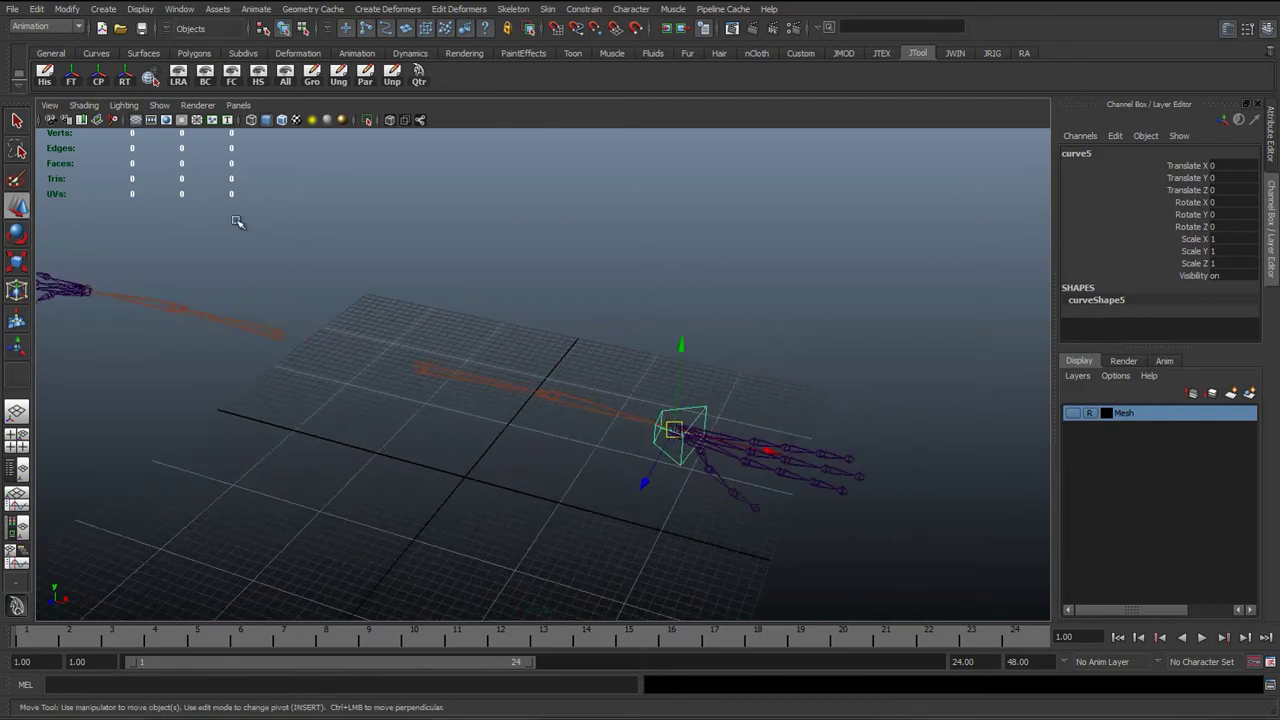
# - Reset the NURBS Circle tool to its default settings with a radius of 1
pyautogui.click(96, 53)
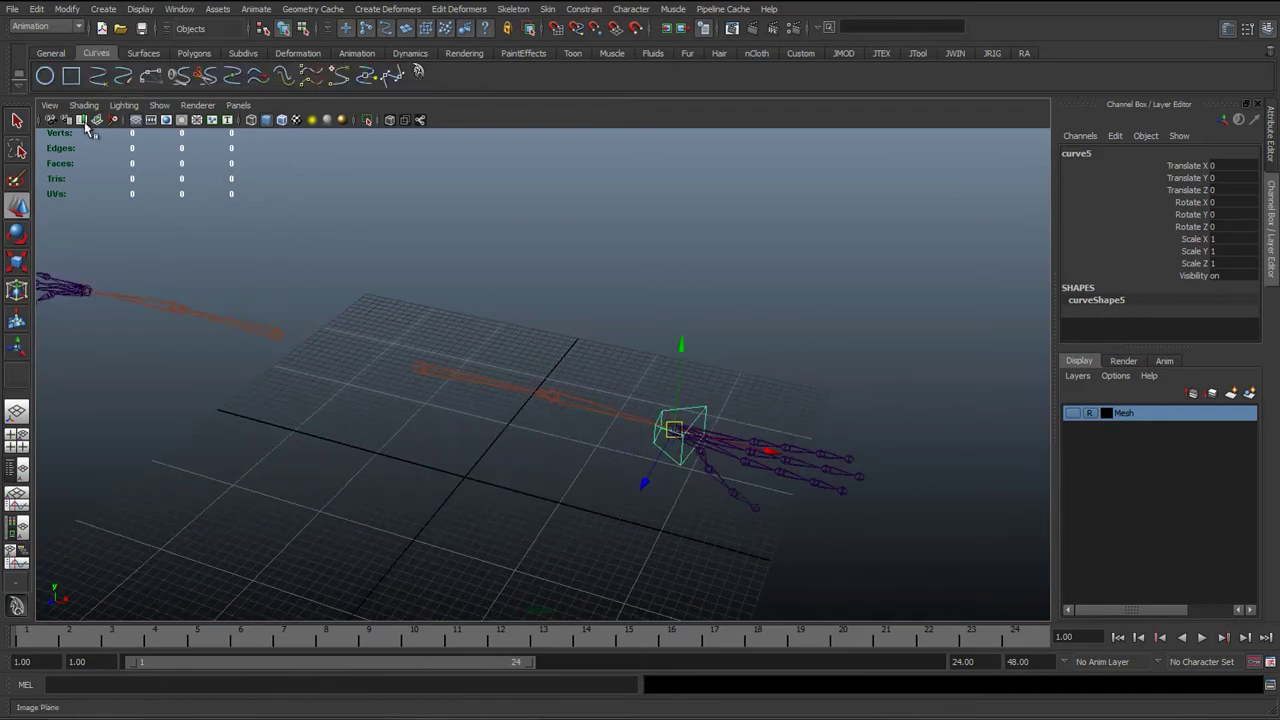
pyautogui.click(45, 80)
pyautogui.keyDown('alt'); pyautogui.moveTo(449, 509); pyautogui.dragTo(494, 462); pyautogui.keyUp('alt')
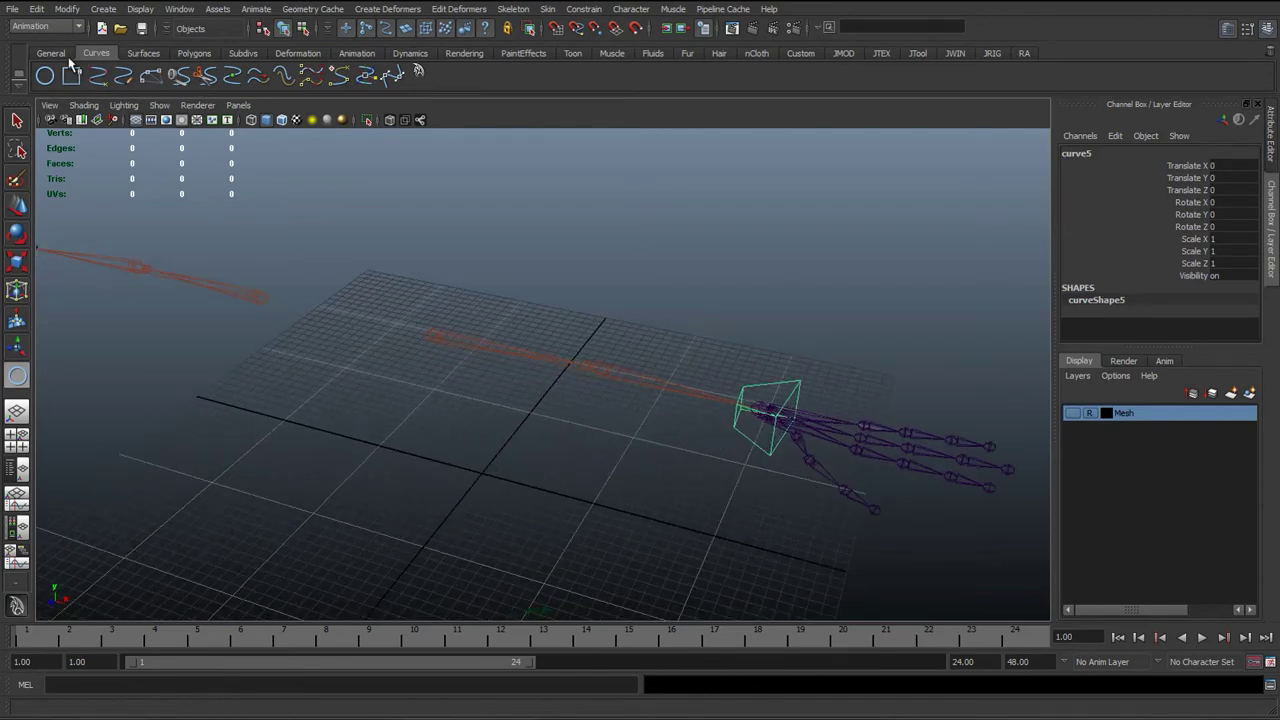
pyautogui.doubleClick(45, 80)
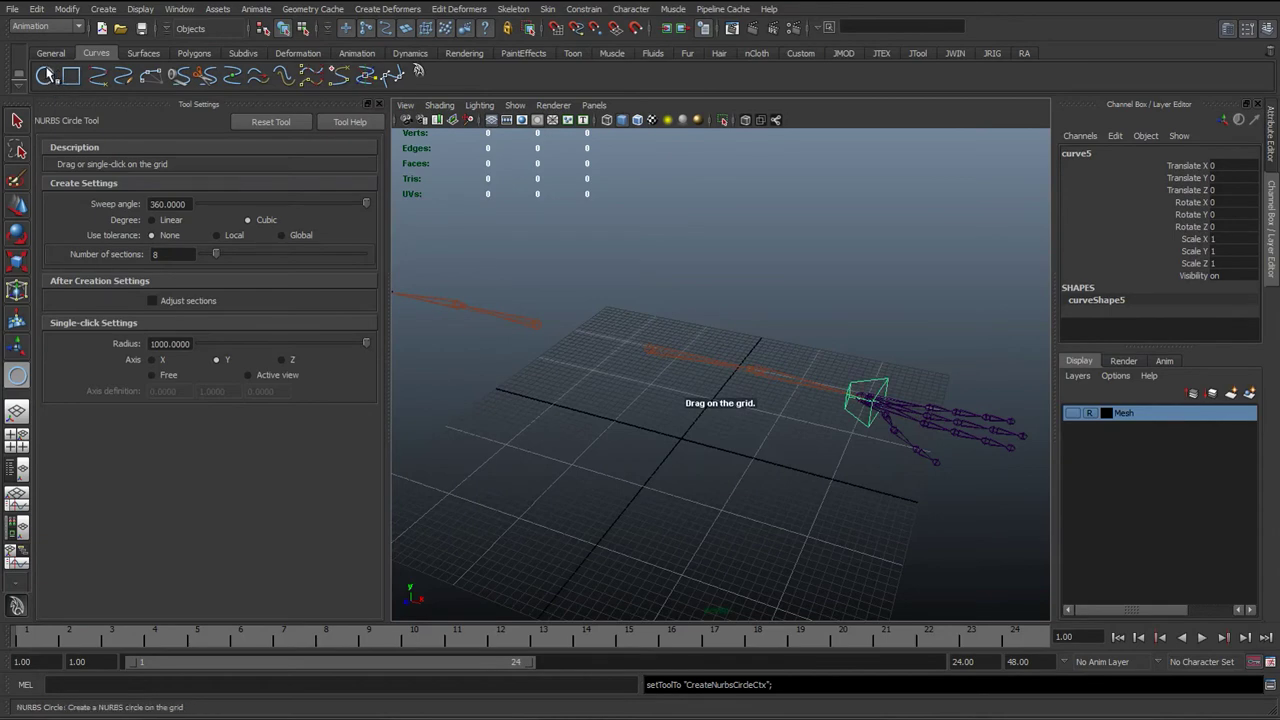
pyautogui.click(266, 120)
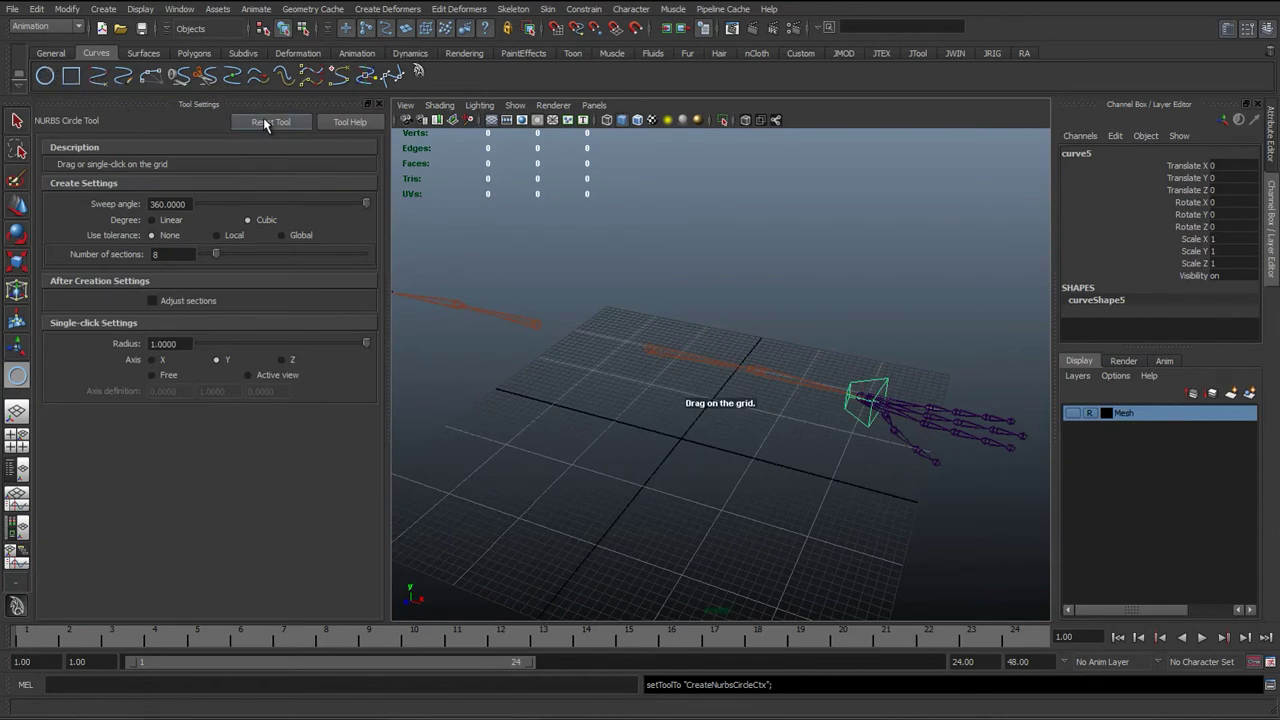
pyautogui.click(375, 103)
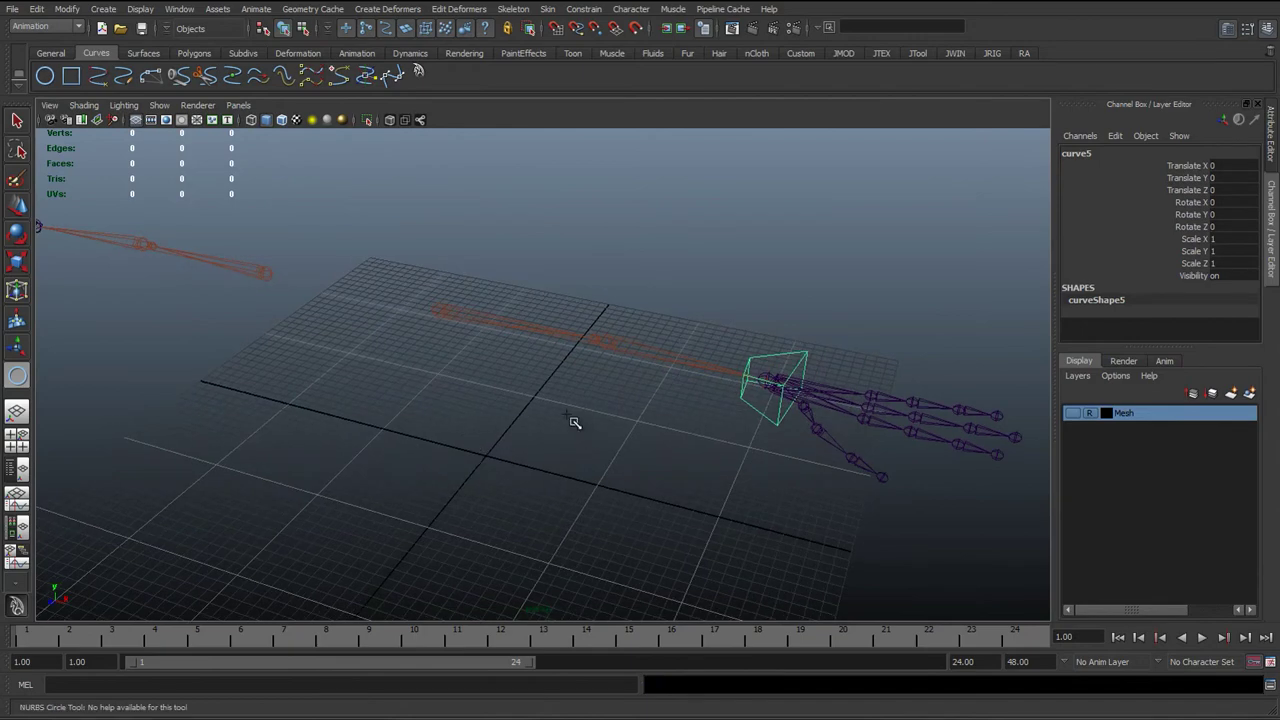
# - Place a NURBS circle at the left elbow joint and set its Rotate Z to 90
pyautogui.scroll(4, 575, 422)
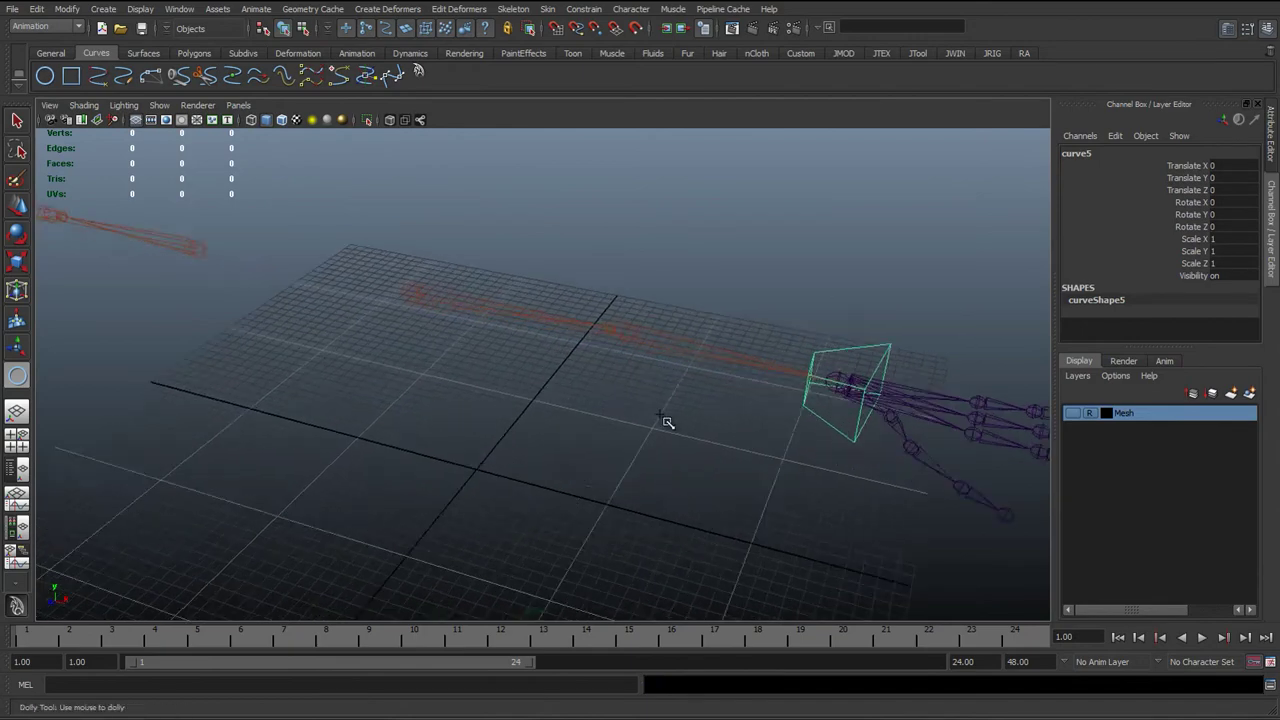
pyautogui.click(648, 321)
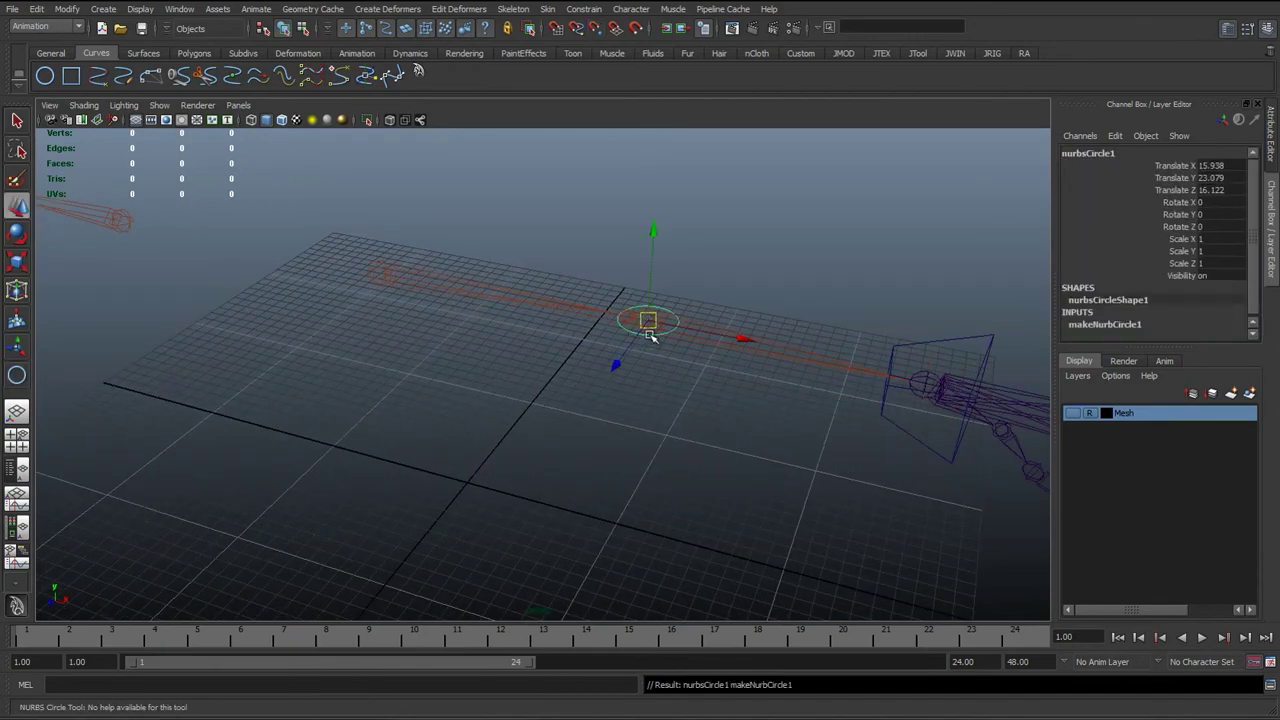
pyautogui.press('e')
pyautogui.moveTo(736, 232); pyautogui.dragTo(785, 320)
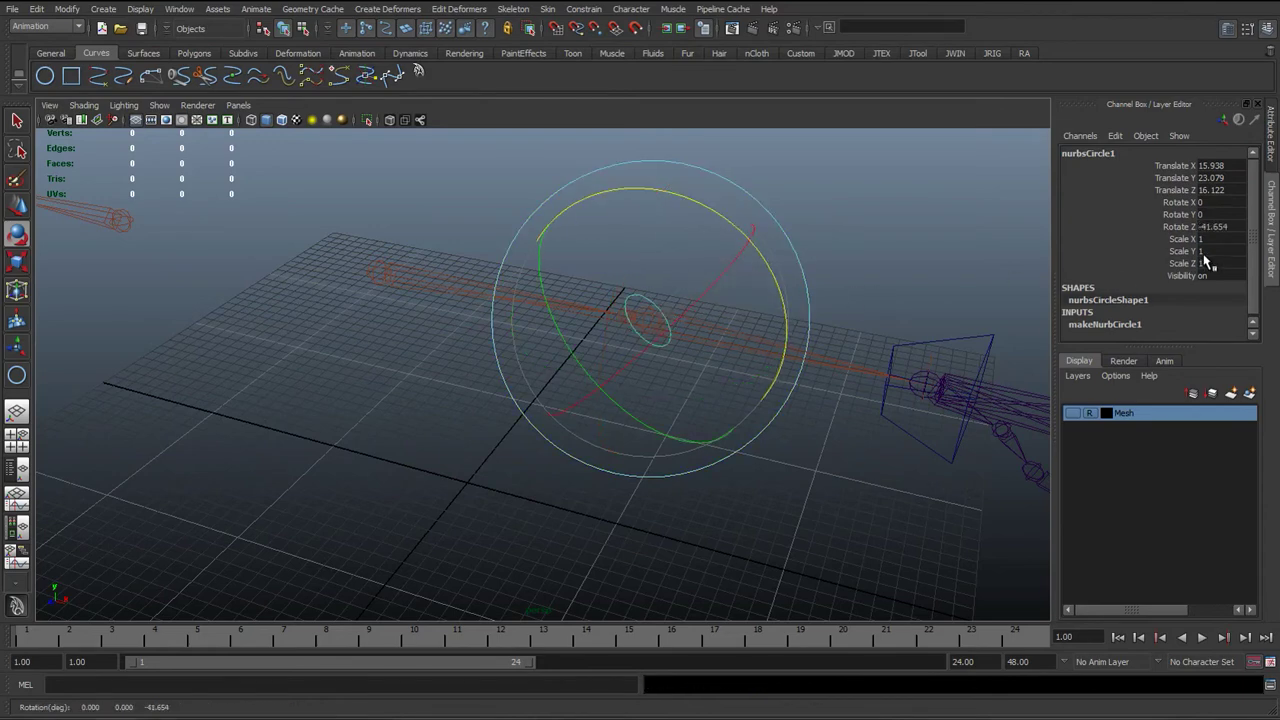
pyautogui.click(1225, 227)
pyautogui.write('90')
pyautogui.press('Return')
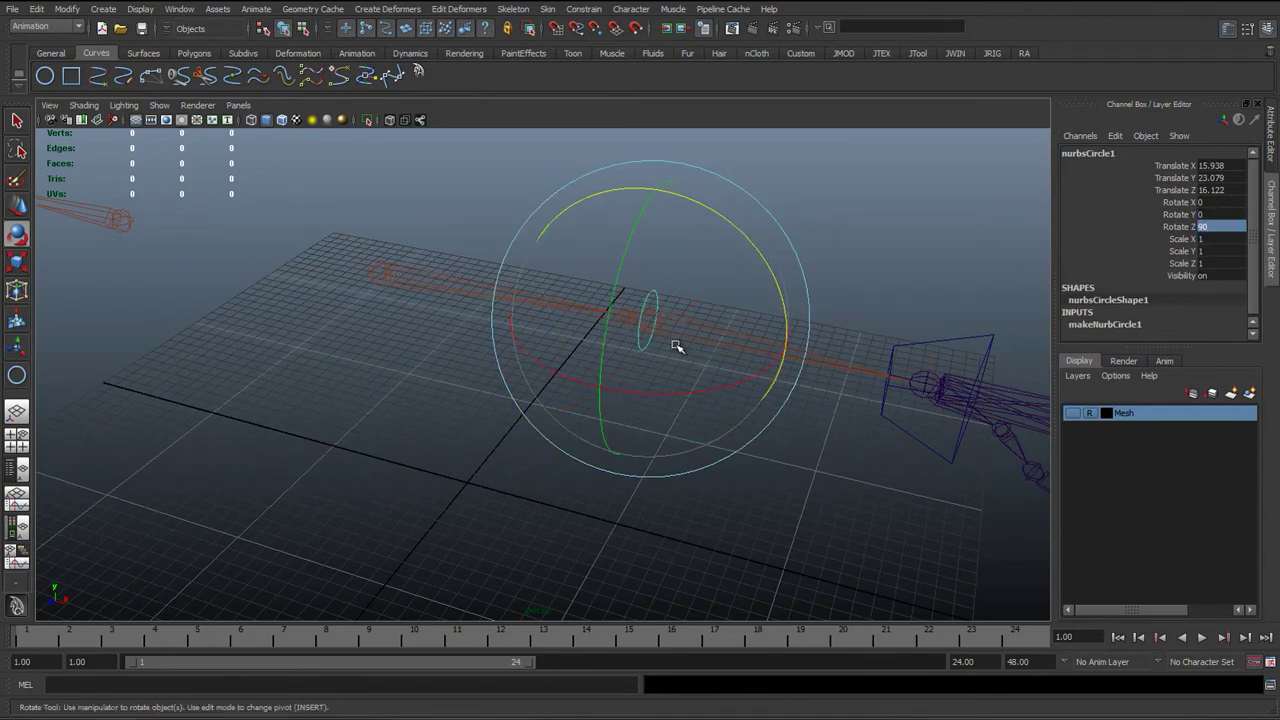
# - Show the Mesh layer and move the circle straight back behind the left elbow to a Translate Z of about 3.6
pyautogui.press('w')
pyautogui.keyDown('alt'); pyautogui.moveTo(679, 341); pyautogui.dragTo(638, 372); pyautogui.keyUp('alt')
pyautogui.press('space')
pyautogui.keyDown('alt'); pyautogui.moveTo(638, 372); pyautogui.dragTo(446, 377, button='right'); pyautogui.keyUp('alt')
pyautogui.keyDown('alt'); pyautogui.moveTo(510, 367); pyautogui.dragTo(551, 549, button='middle'); pyautogui.keyUp('alt')
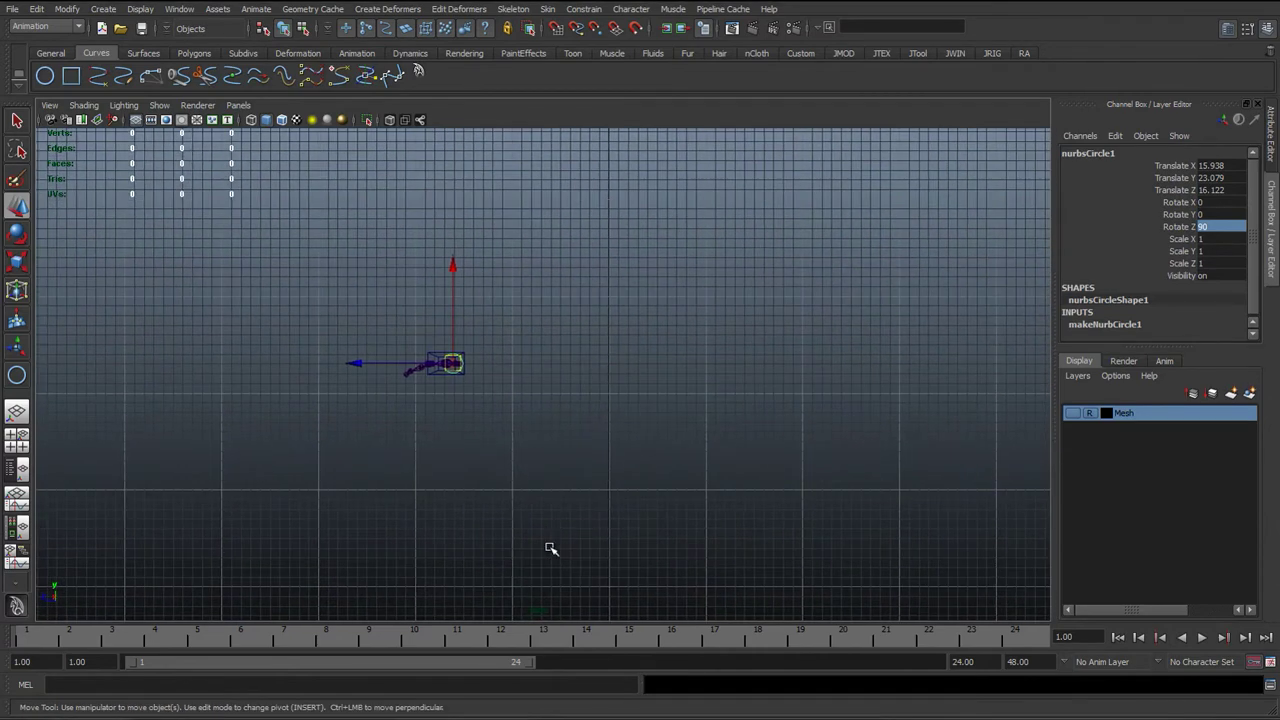
pyautogui.keyDown('alt'); pyautogui.moveTo(400, 515); pyautogui.dragTo(560, 499, button='right'); pyautogui.keyUp('alt')
pyautogui.click(1072, 413)
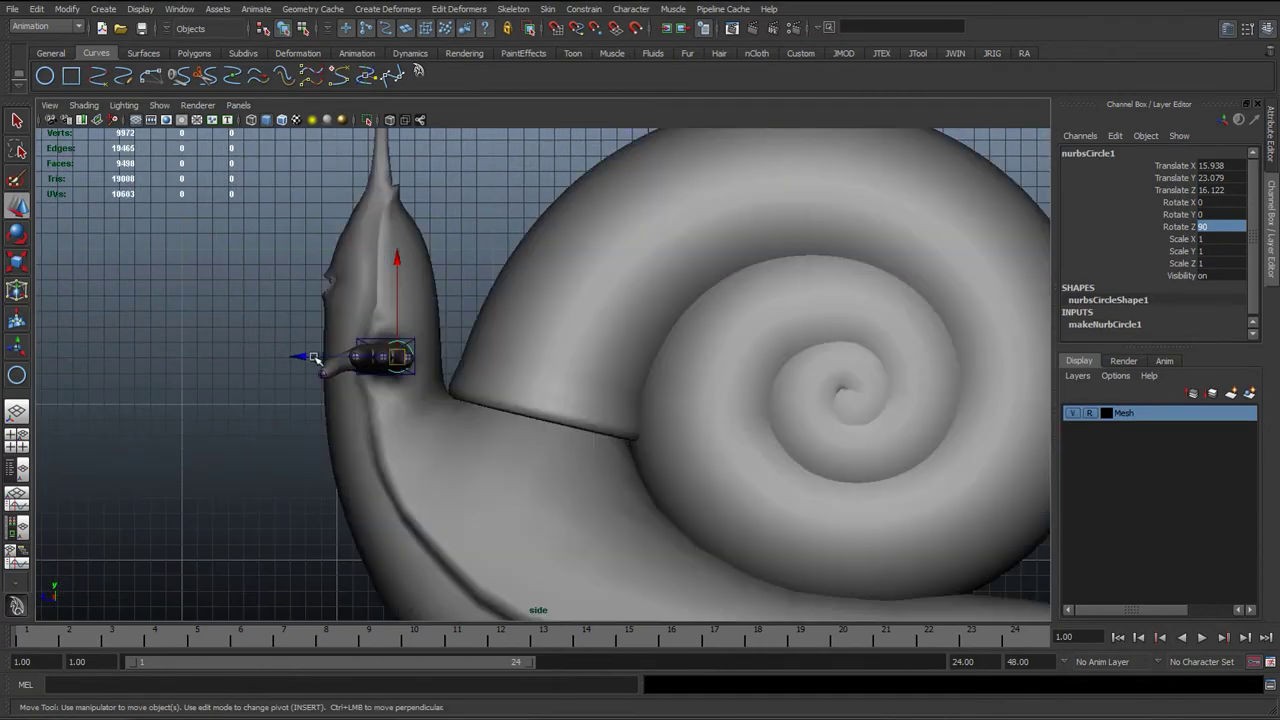
pyautogui.moveTo(310, 358); pyautogui.dragTo(596, 371)
pyautogui.press('space')
pyautogui.moveTo(673, 332); pyautogui.dragTo(376, 414)
pyautogui.press('q')
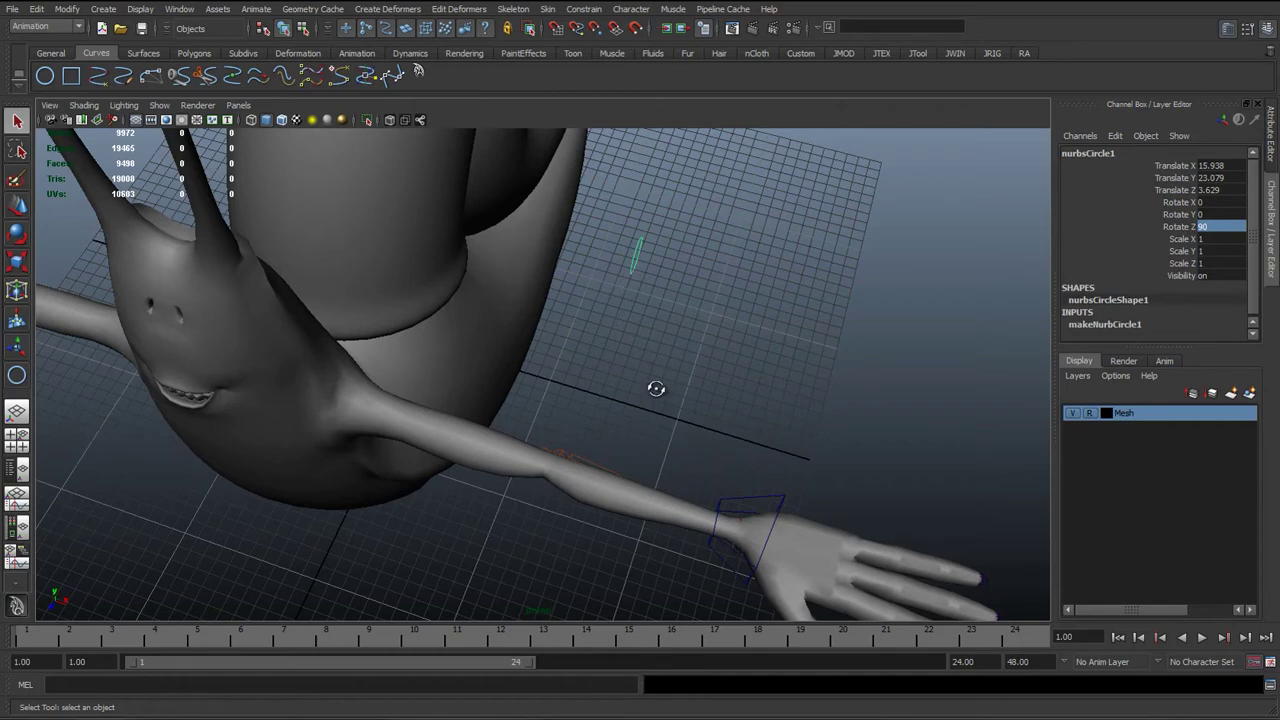
pyautogui.keyDown('alt'); pyautogui.moveTo(654, 386); pyautogui.dragTo(417, 295); pyautogui.keyUp('alt')
pyautogui.keyDown('alt'); pyautogui.moveTo(417, 295); pyautogui.dragTo(377, 360, button='middle'); pyautogui.keyUp('alt')
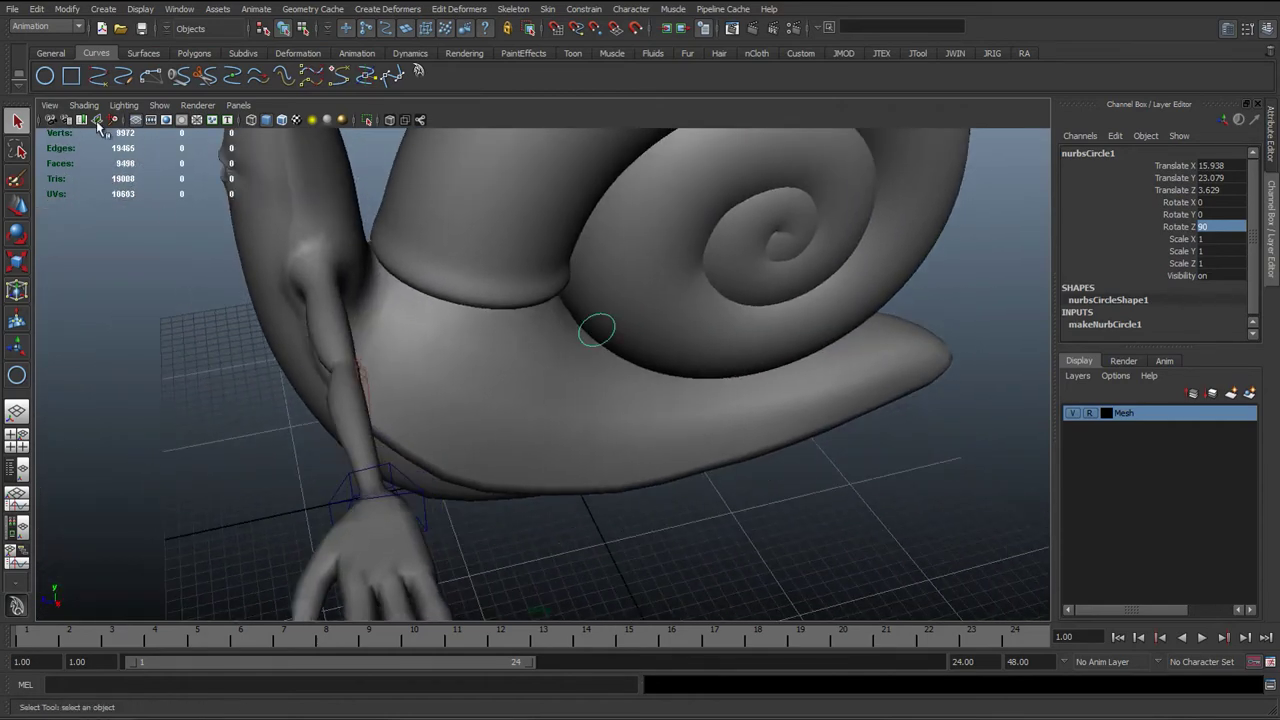
# - Hide the Mesh layer and freeze the circle's transformations
pyautogui.click(1072, 413)
pyautogui.keyDown('alt'); pyautogui.moveTo(480, 414); pyautogui.dragTo(503, 165); pyautogui.keyUp('alt')
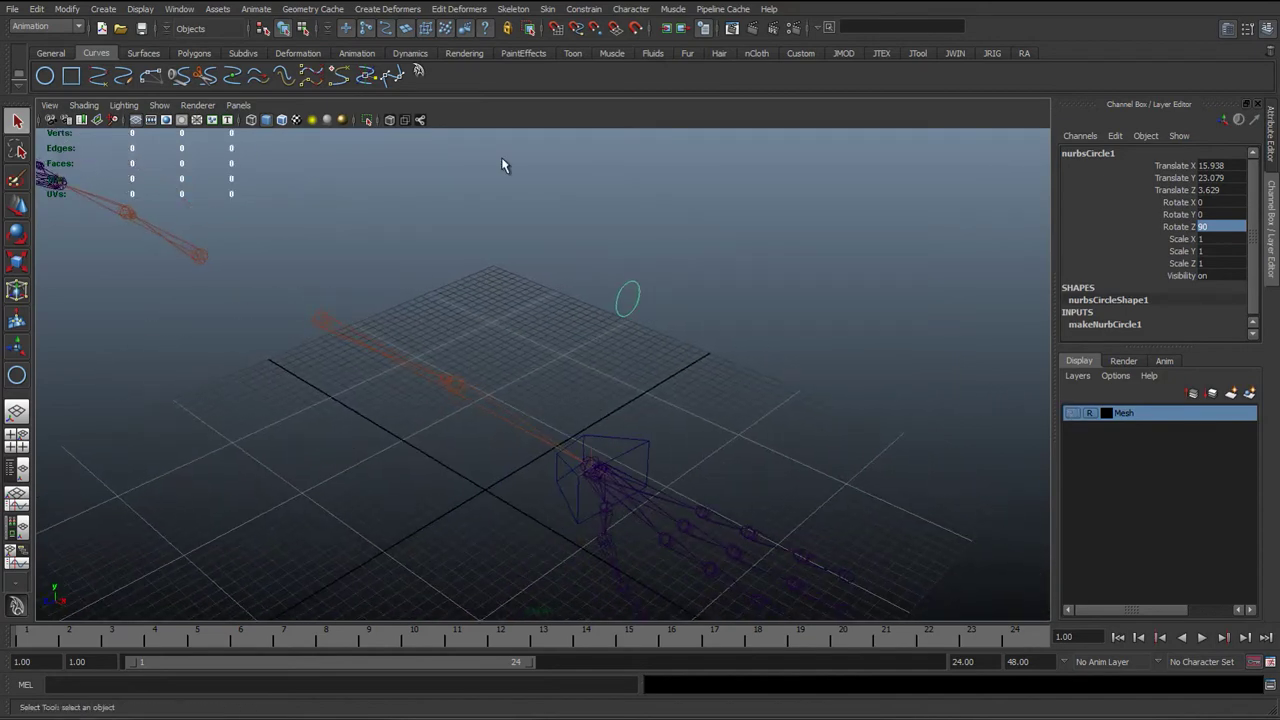
pyautogui.click(915, 53)
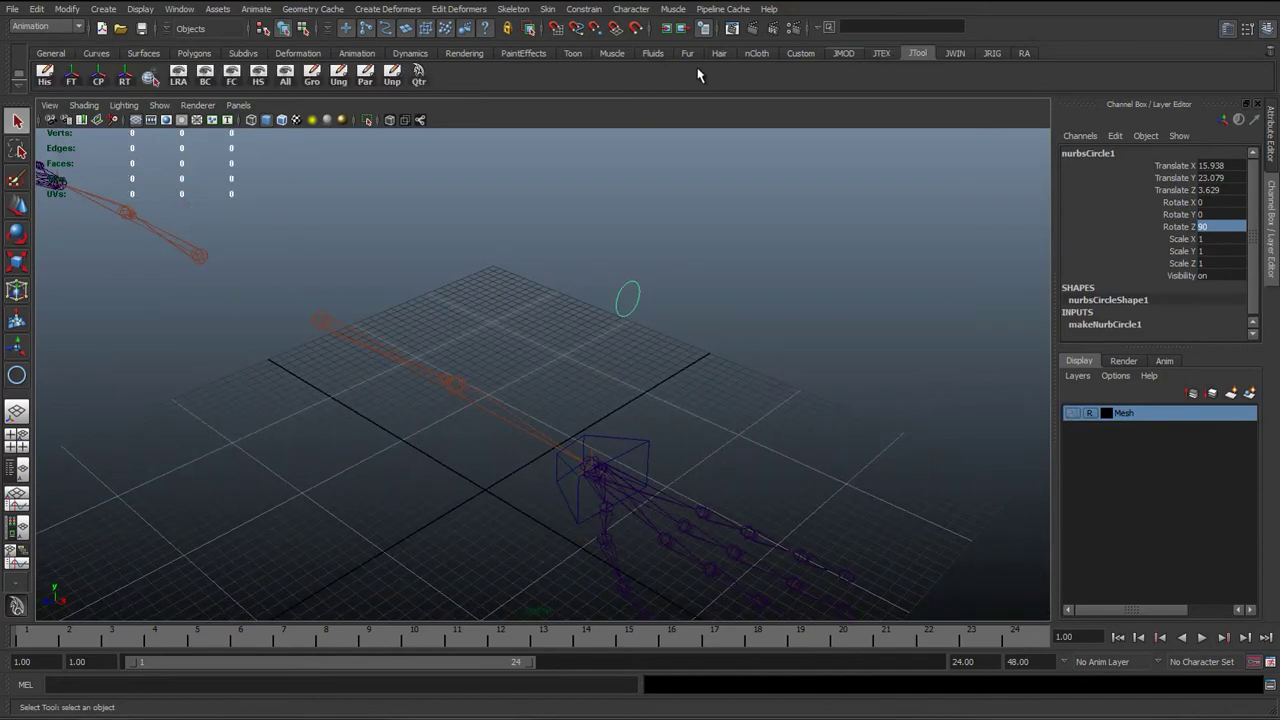
pyautogui.click(71, 73)
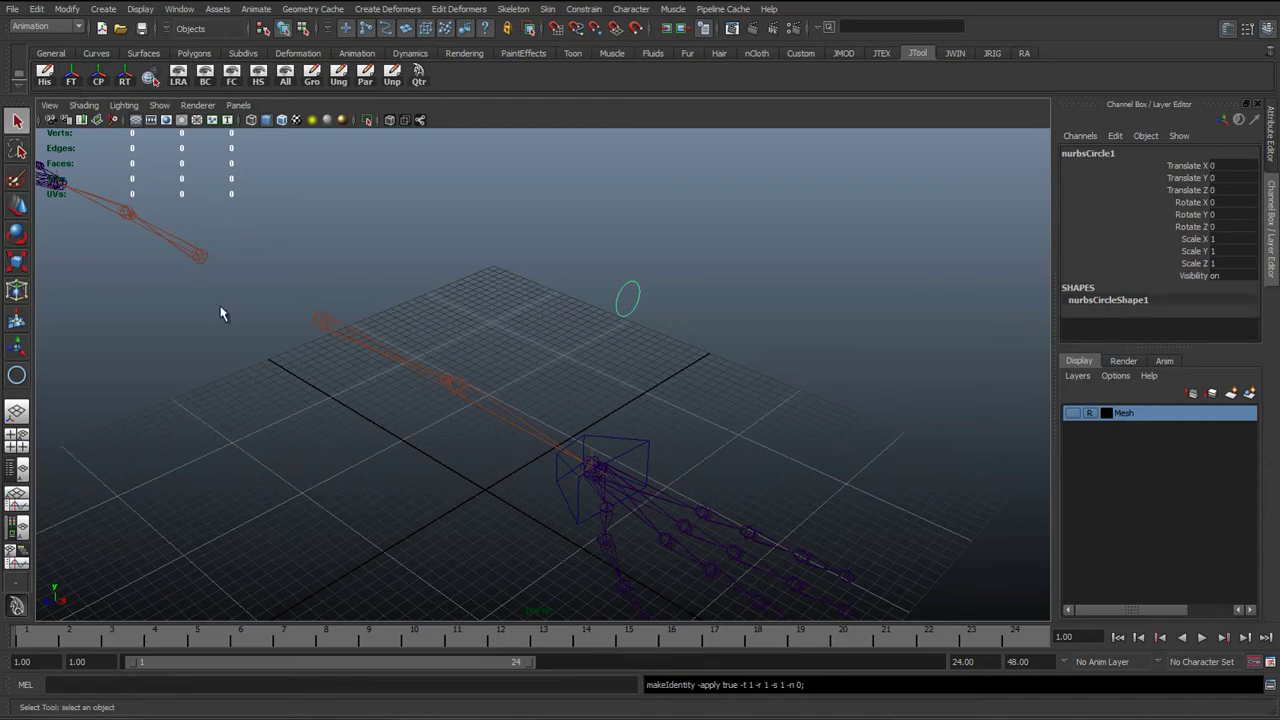
# - Display the local rotation axes of the circle and the second left elbow joint to compare their orientation
pyautogui.keyDown('alt'); pyautogui.moveTo(430, 255); pyautogui.dragTo(360, 409); pyautogui.keyUp('alt')
pyautogui.press('w')
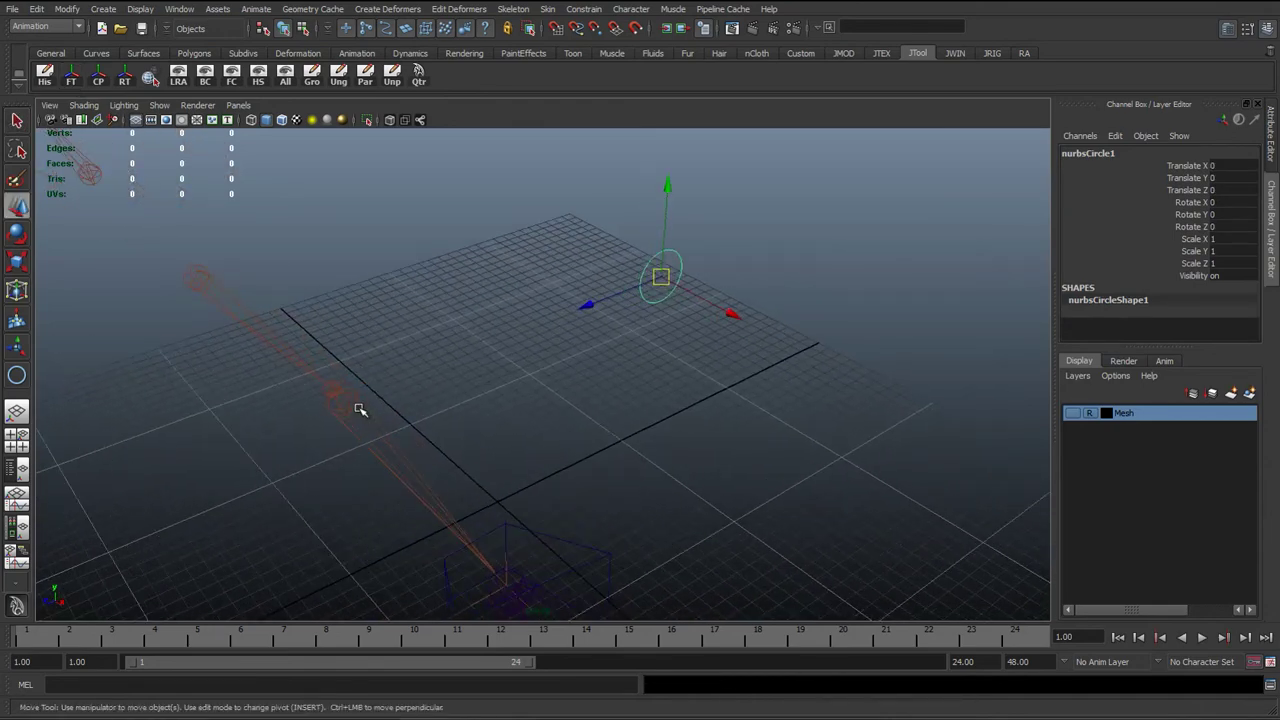
pyautogui.click(358, 410)
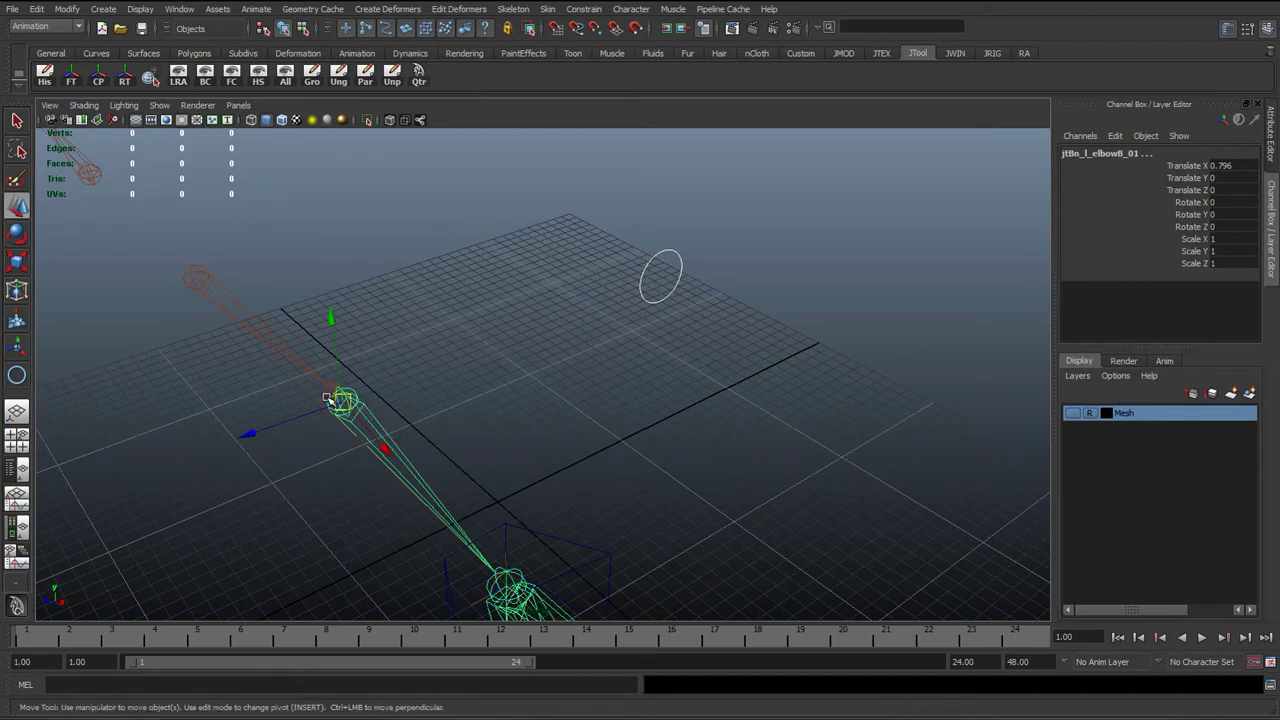
pyautogui.keyDown('alt'); pyautogui.moveTo(328, 398); pyautogui.dragTo(543, 422); pyautogui.keyUp('alt')
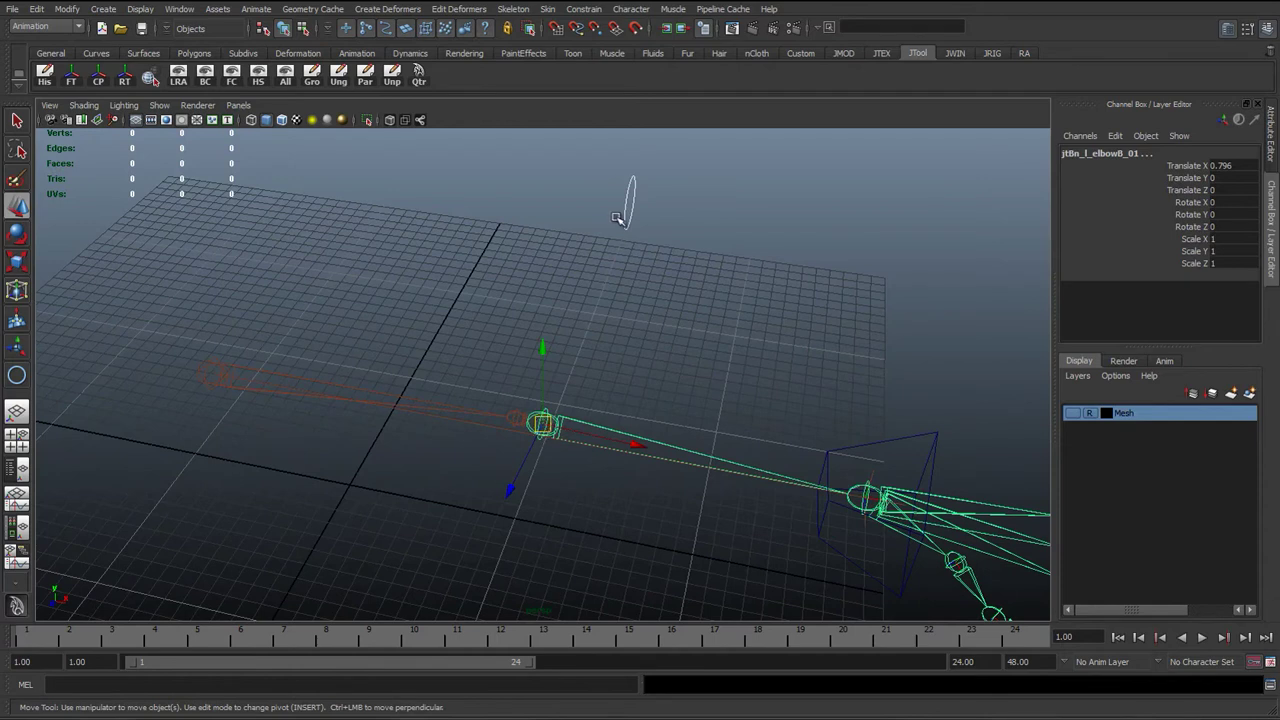
pyautogui.click(180, 77)
pyautogui.click(440, 350)
pyautogui.keyDown('alt'); pyautogui.moveTo(383, 266); pyautogui.dragTo(209, 296); pyautogui.keyUp('alt')
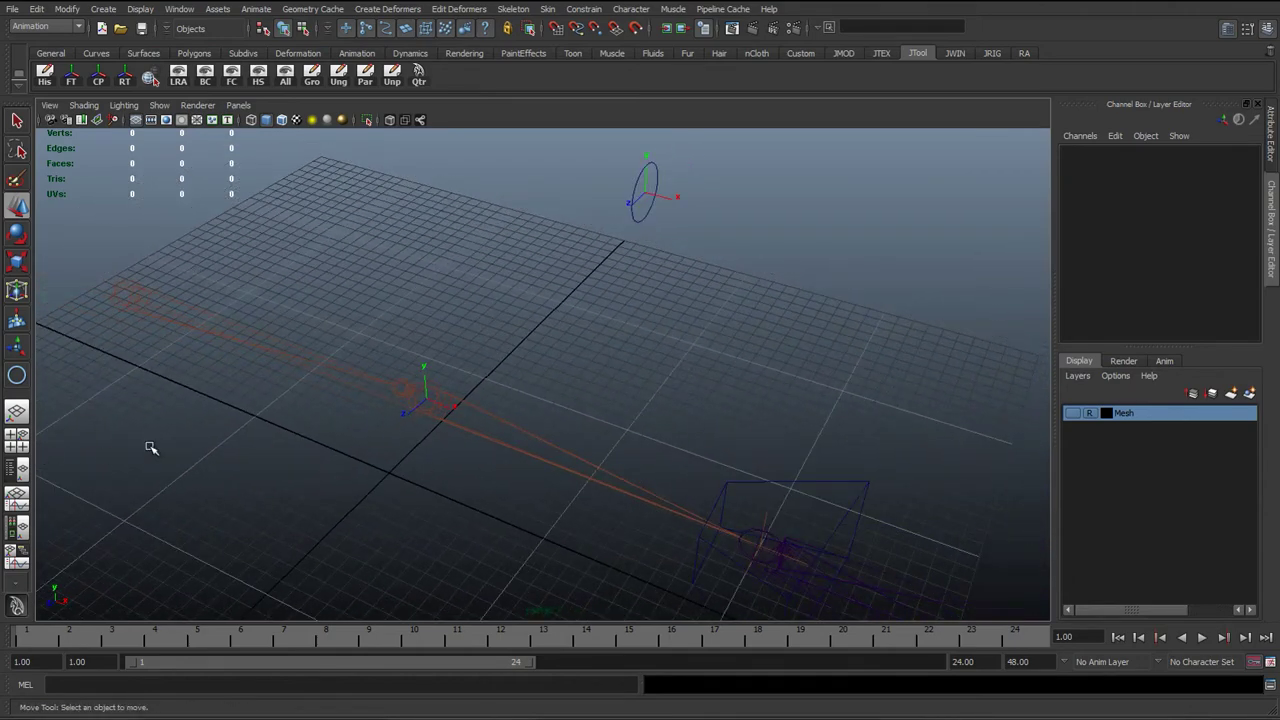
# - Examine the charNode01 hierarchy in the Outliner, down to extra_toShow01 under extraNodes01, and return to the full perspective view
pyautogui.click(20, 468)
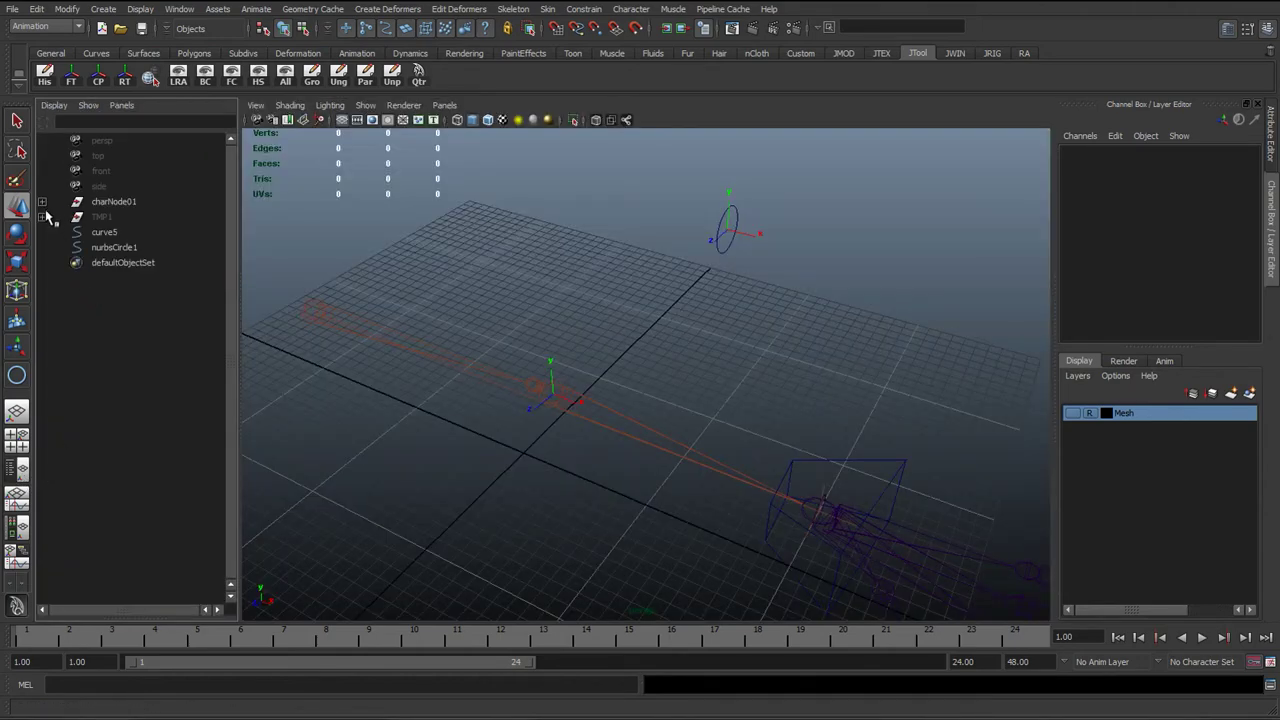
pyautogui.keyDown('shift'); pyautogui.click(42, 203); pyautogui.keyUp('shift')
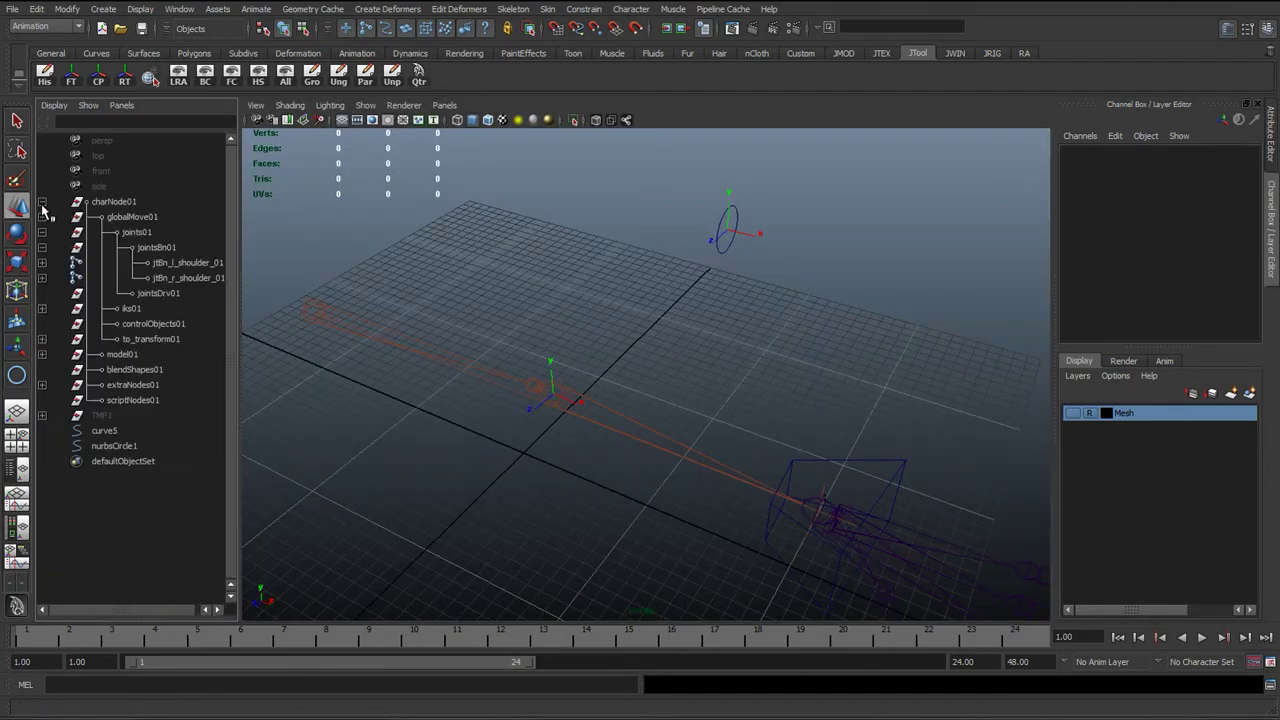
pyautogui.click(42, 385)
pyautogui.click(148, 400)
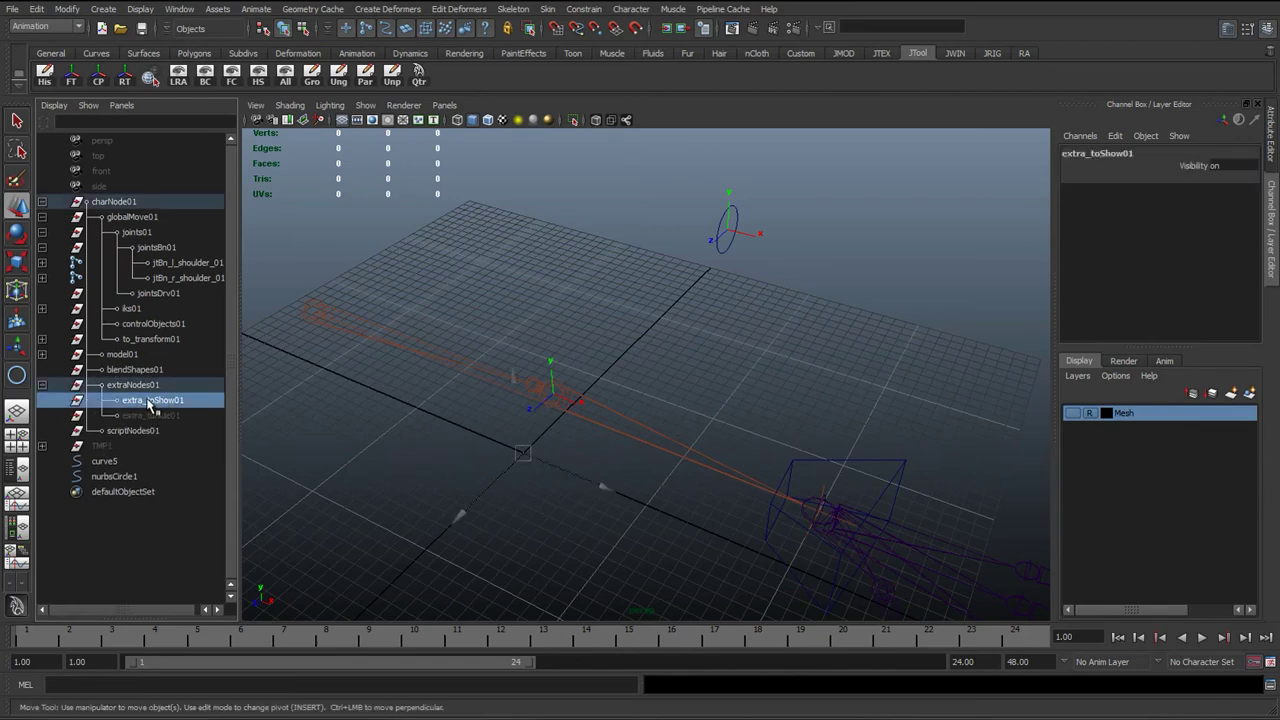
pyautogui.click(42, 202)
pyautogui.click(364, 272)
pyautogui.press('space')
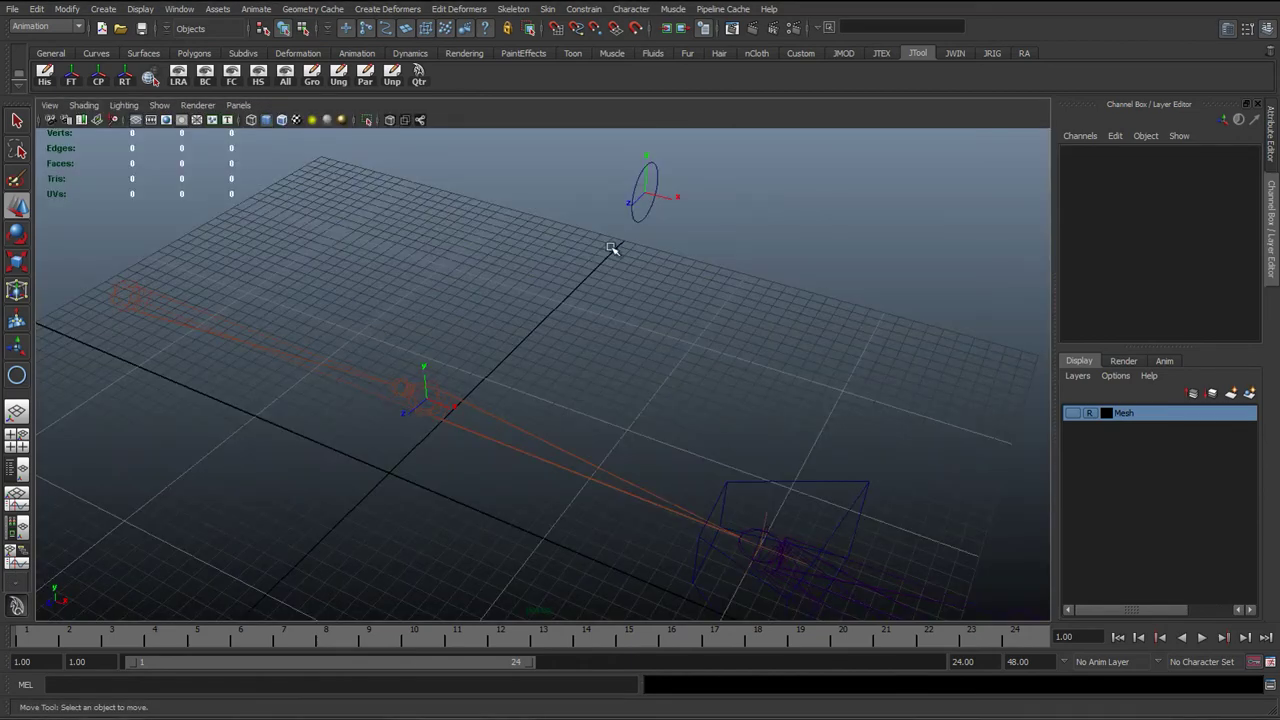
# - Show the Mesh layer and try moving the elbow circle inside the snail's shell
pyautogui.keyDown('alt'); pyautogui.moveTo(612, 248); pyautogui.dragTo(446, 351); pyautogui.keyUp('alt')
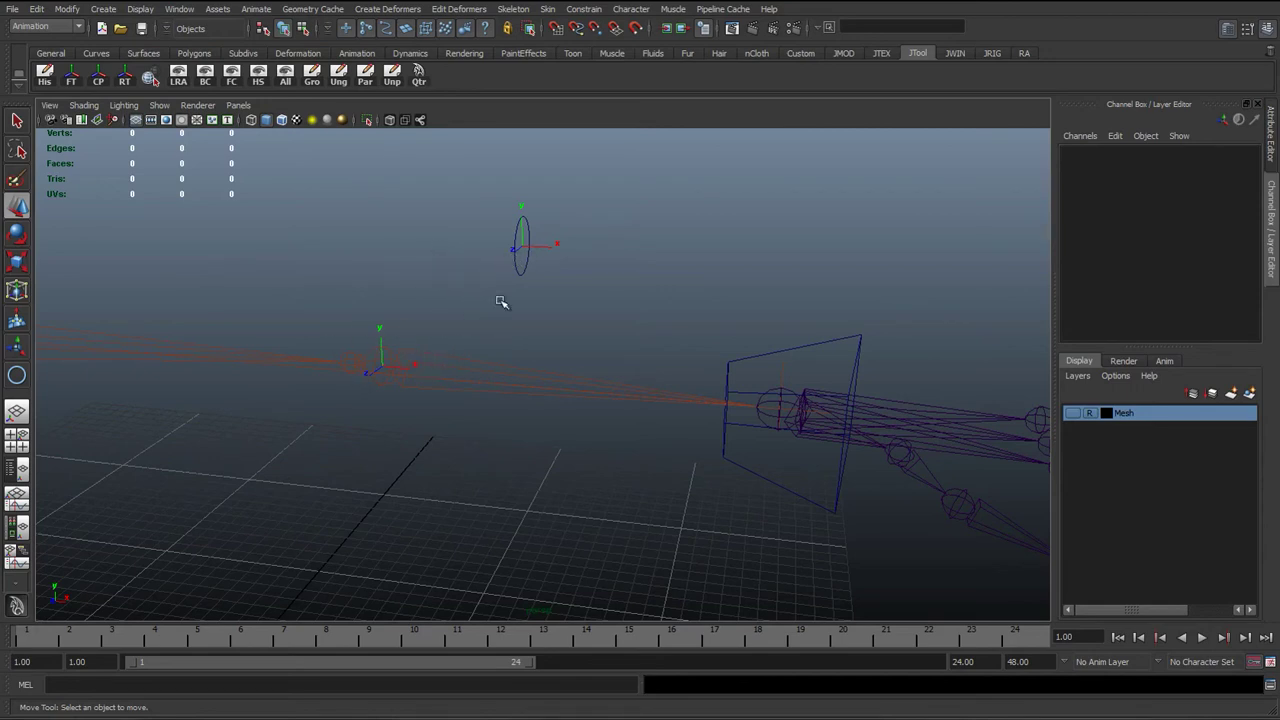
pyautogui.click(525, 262)
pyautogui.press('a')
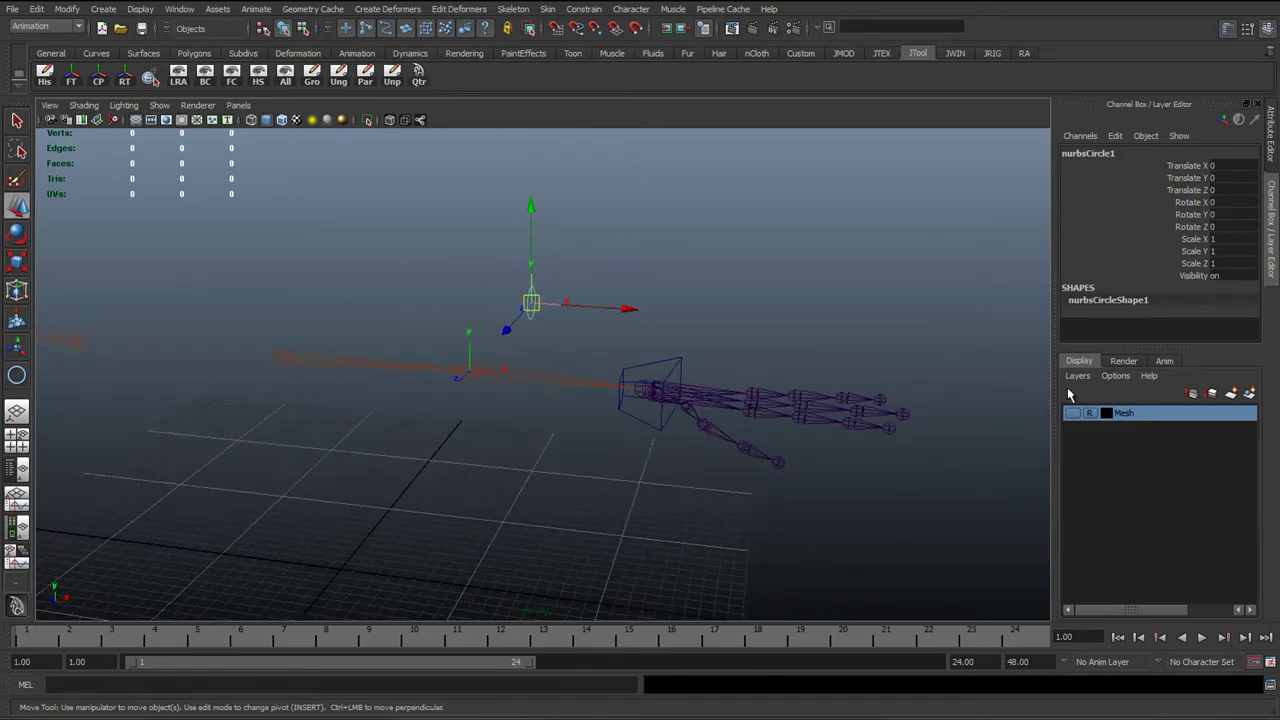
pyautogui.click(1072, 413)
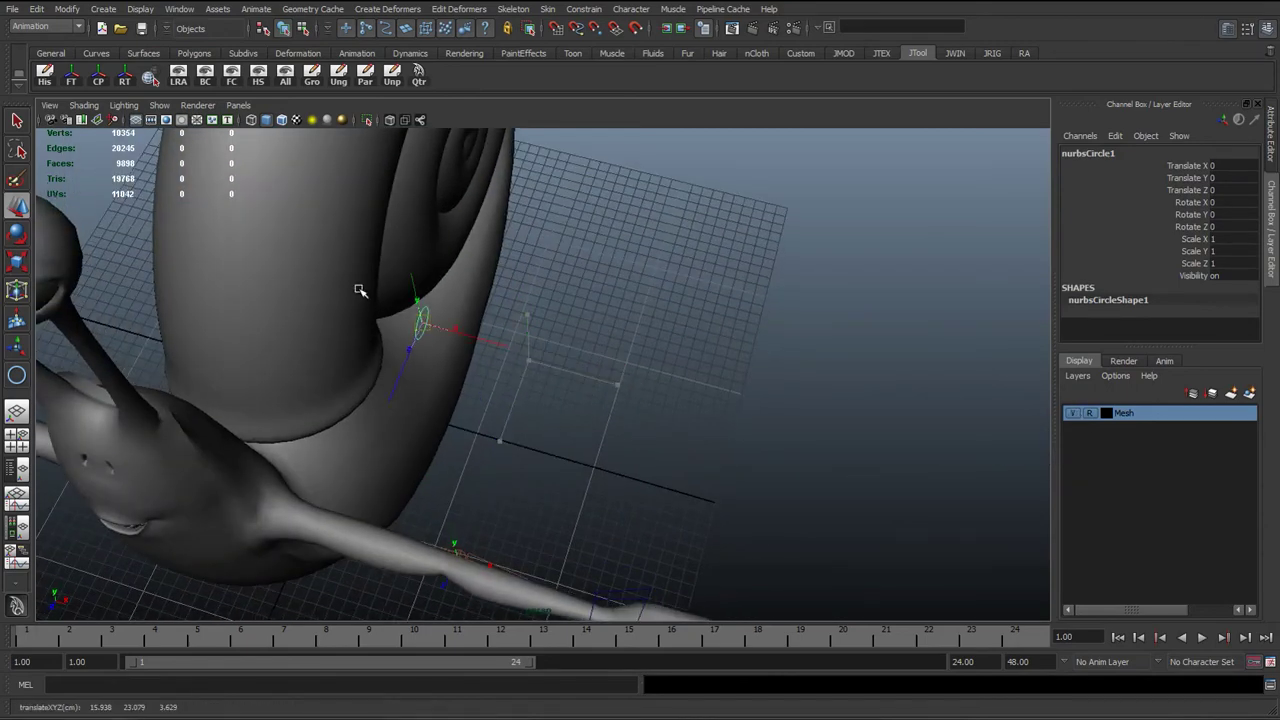
pyautogui.moveTo(422, 322); pyautogui.dragTo(287, 244)
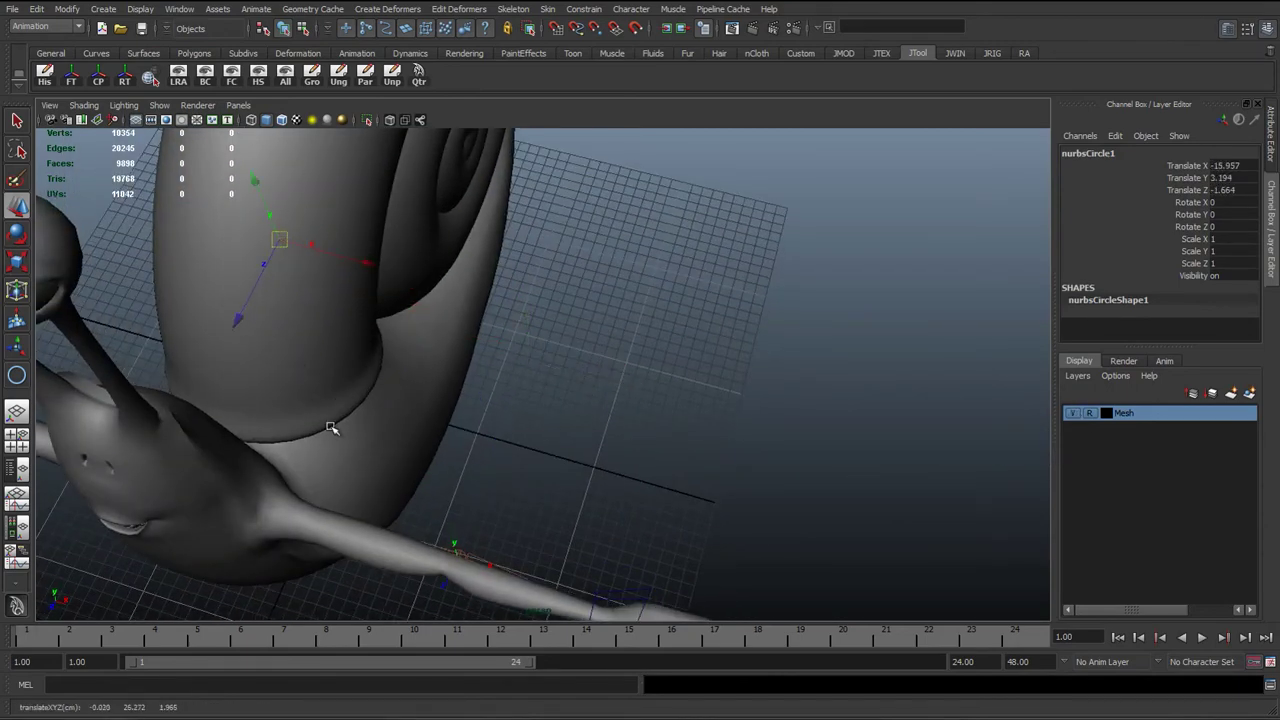
pyautogui.keyDown('alt'); pyautogui.moveTo(329, 429); pyautogui.dragTo(291, 364); pyautogui.keyUp('alt')
pyautogui.keyDown('alt'); pyautogui.moveTo(457, 191); pyautogui.dragTo(445, 328, button='middle'); pyautogui.keyUp('alt')
pyautogui.keyDown('alt'); pyautogui.moveTo(370, 328); pyautogui.dragTo(430, 378); pyautogui.keyUp('alt')
pyautogui.keyDown('alt'); pyautogui.moveTo(445, 404); pyautogui.dragTo(411, 316, button='middle'); pyautogui.keyUp('alt')
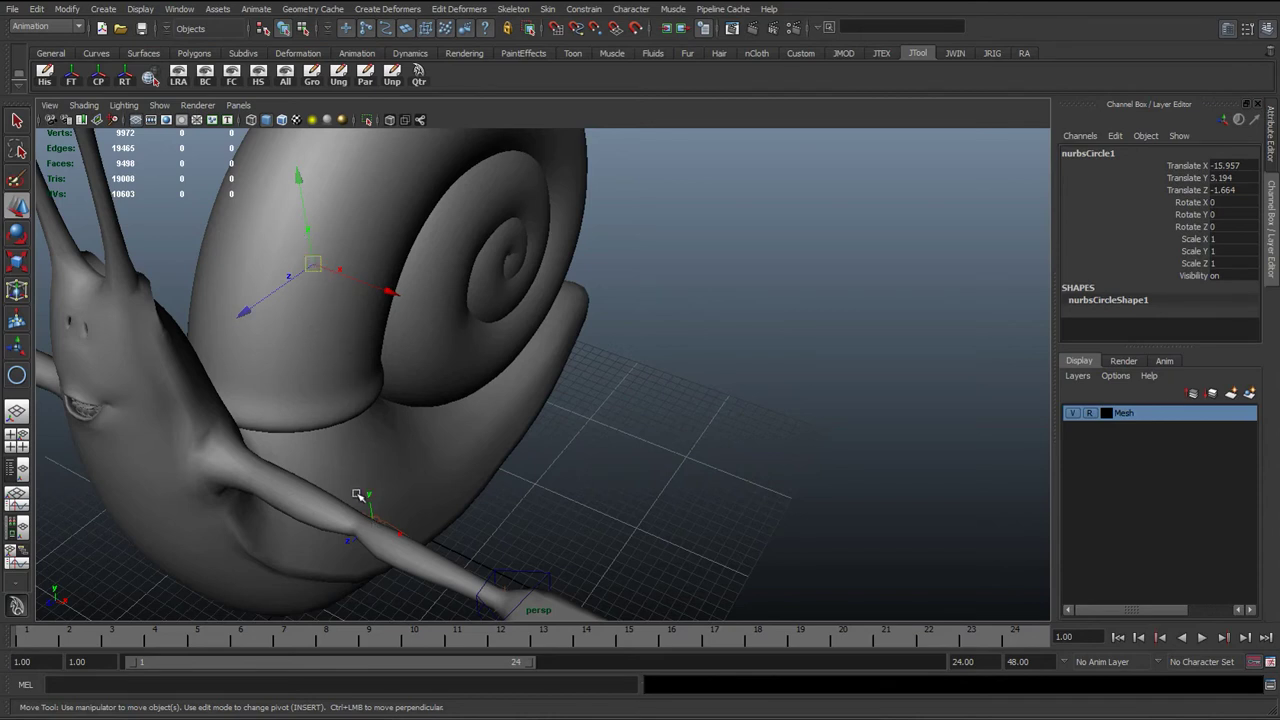
# - Undo the circle's last move and hide the Mesh layer
pyautogui.hotkey('ctrl', 'z')
pyautogui.click(1072, 413)
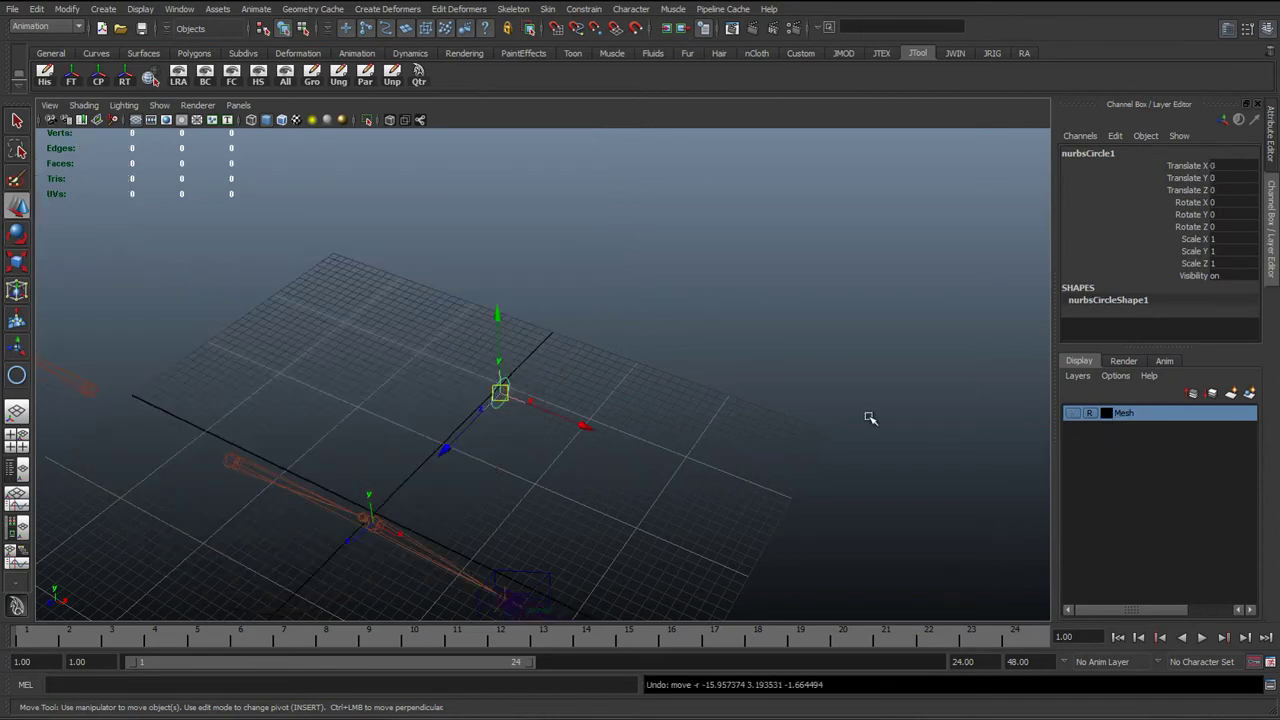
pyautogui.click(380, 446)
# - Draw a 1 Linear EP curve from the second left elbow joint to the centre of the circle, snapping both ends
pyautogui.keyDown('alt'); pyautogui.moveTo(406, 443); pyautogui.dragTo(389, 486); pyautogui.keyUp('alt')
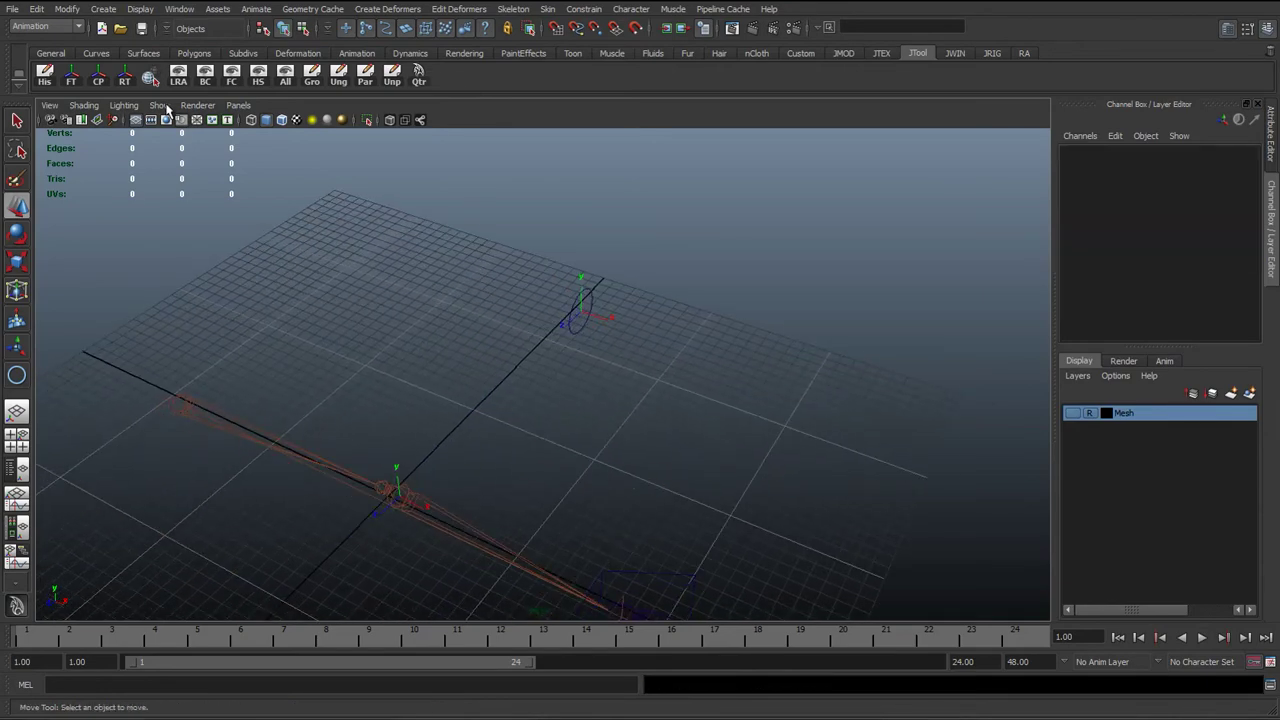
pyautogui.click(108, 52)
pyautogui.doubleClick(123, 75)
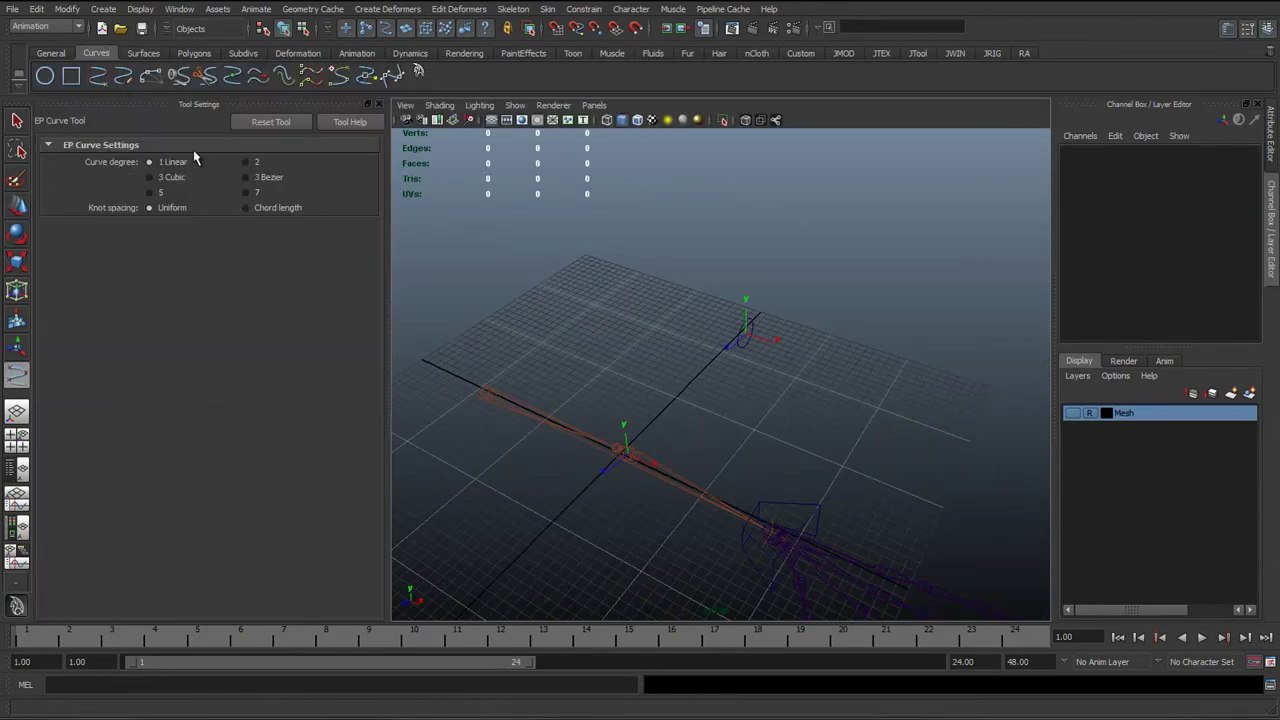
pyautogui.click(379, 104)
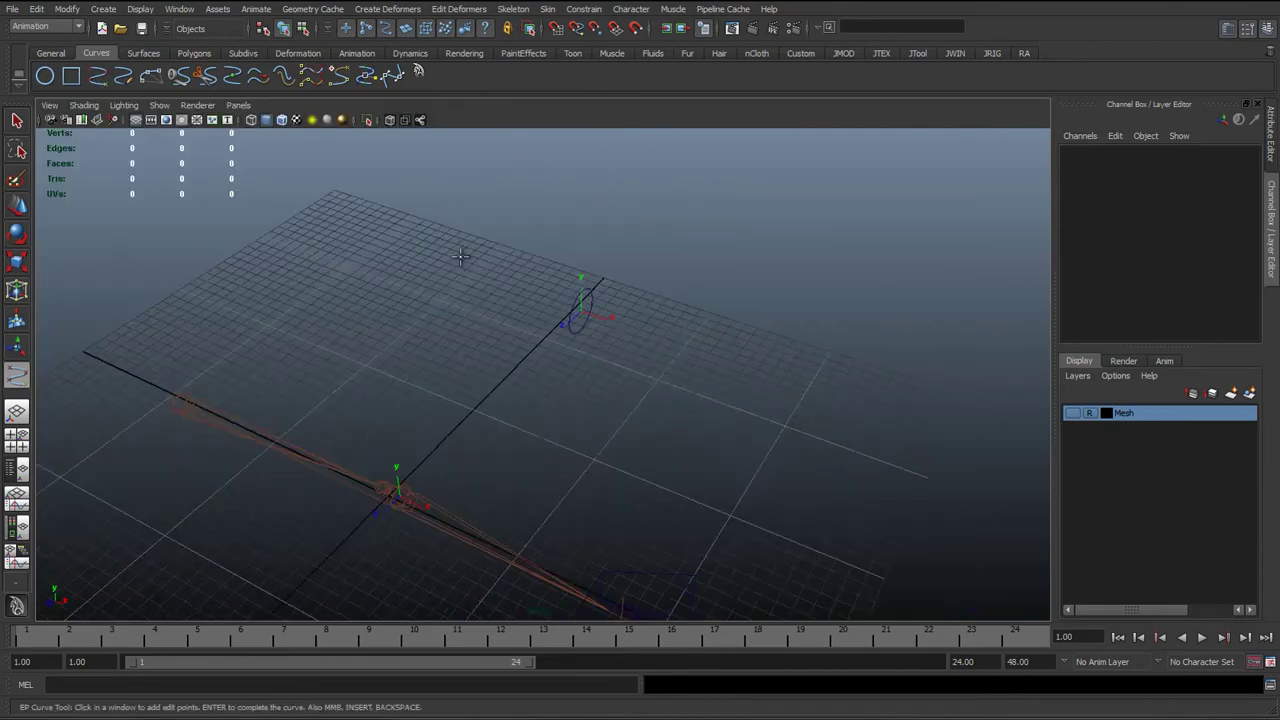
pyautogui.keyDown('alt'); pyautogui.moveTo(460, 257); pyautogui.dragTo(510, 322, button='right'); pyautogui.keyUp('alt')
pyautogui.keyDown('alt'); pyautogui.moveTo(510, 322); pyautogui.dragTo(675, 142, button='middle'); pyautogui.keyUp('alt')
pyautogui.keyDown('alt'); pyautogui.moveTo(525, 264); pyautogui.dragTo(383, 426, button='middle'); pyautogui.keyUp('alt')
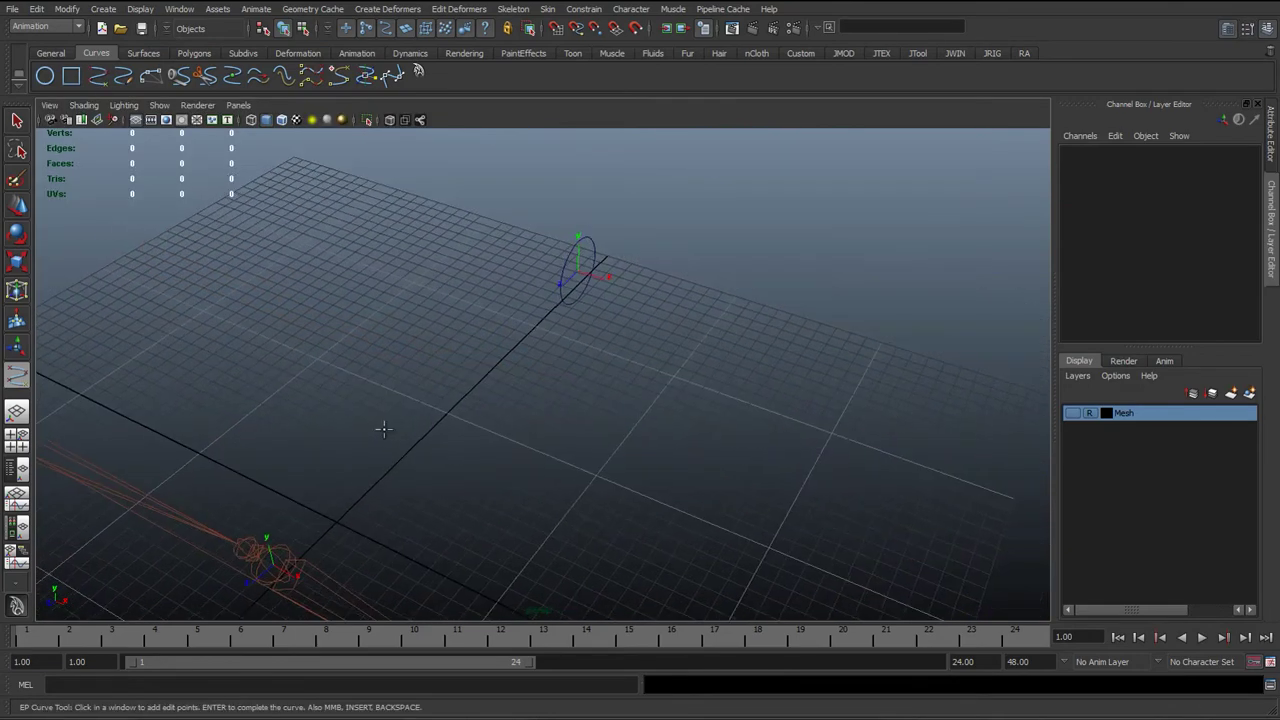
pyautogui.press('v')
pyautogui.click(284, 568)
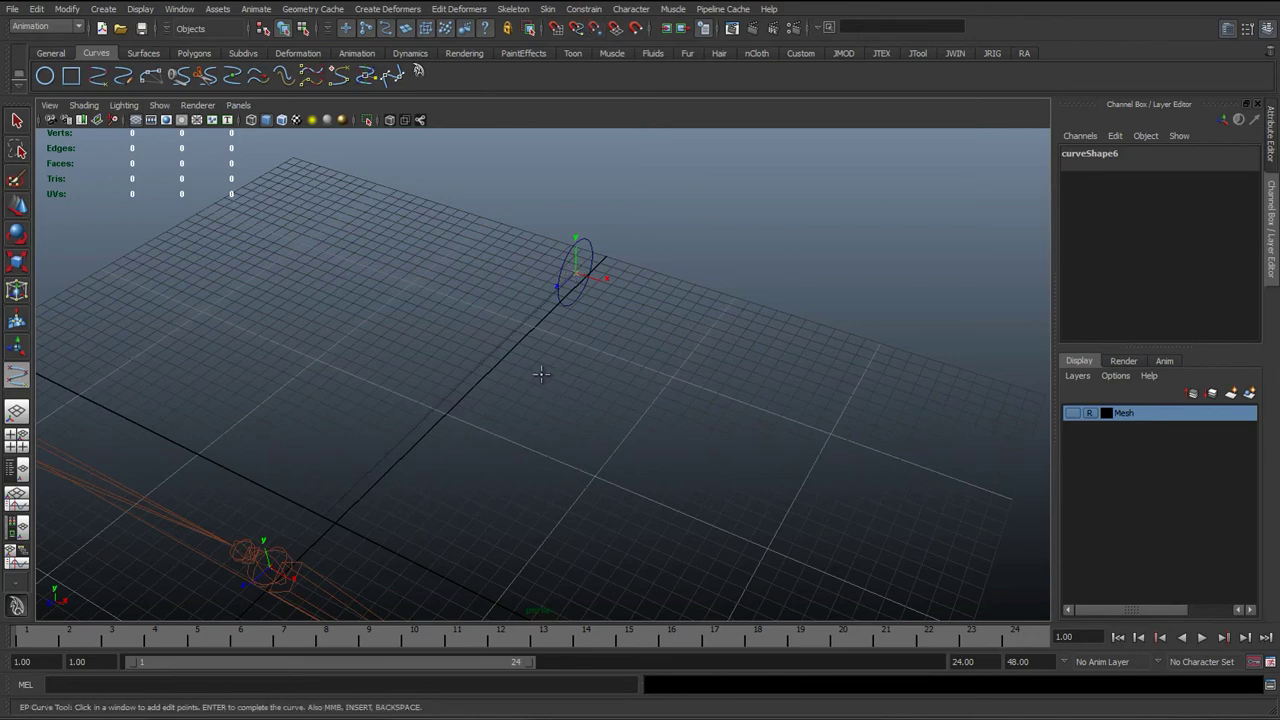
pyautogui.press('w')
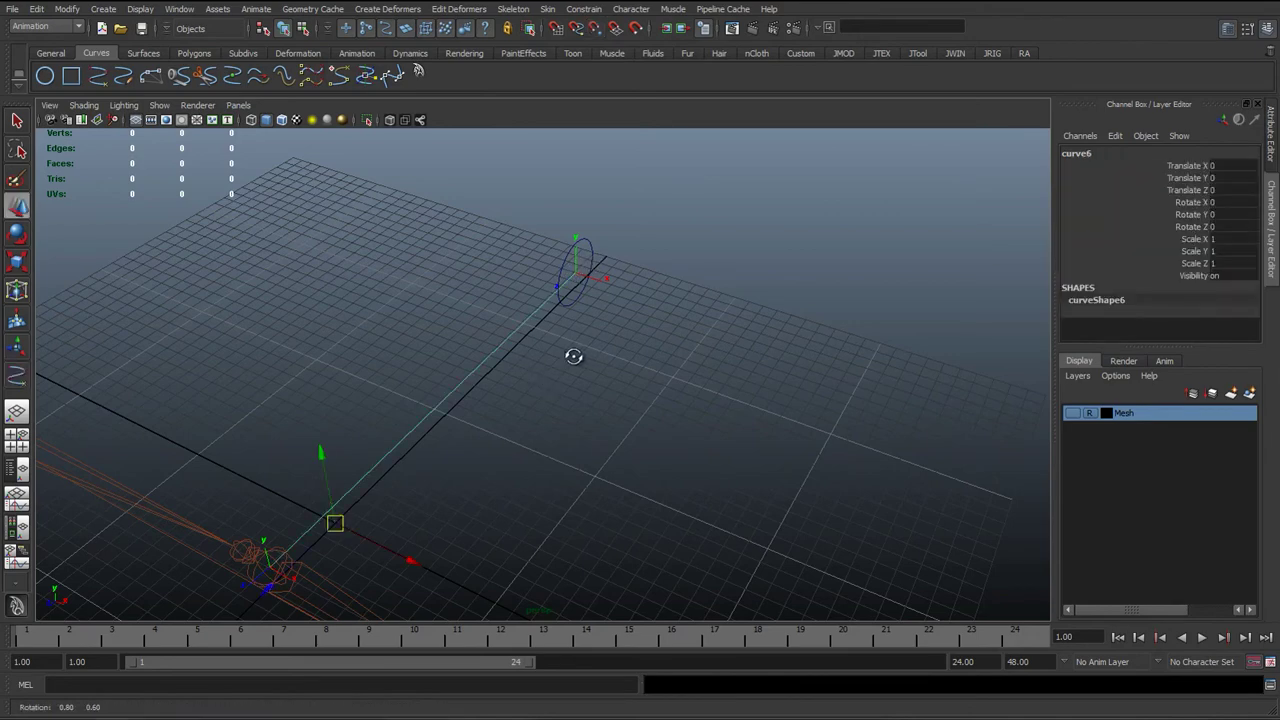
# - Pull the curve's end CV from the circle's centre along Z to just outside the circle's edge nearest the elbow
pyautogui.keyDown('alt'); pyautogui.moveTo(571, 357); pyautogui.dragTo(486, 334); pyautogui.keyUp('alt')
pyautogui.keyDown('alt'); pyautogui.moveTo(514, 271); pyautogui.dragTo(554, 351); pyautogui.keyUp('alt')
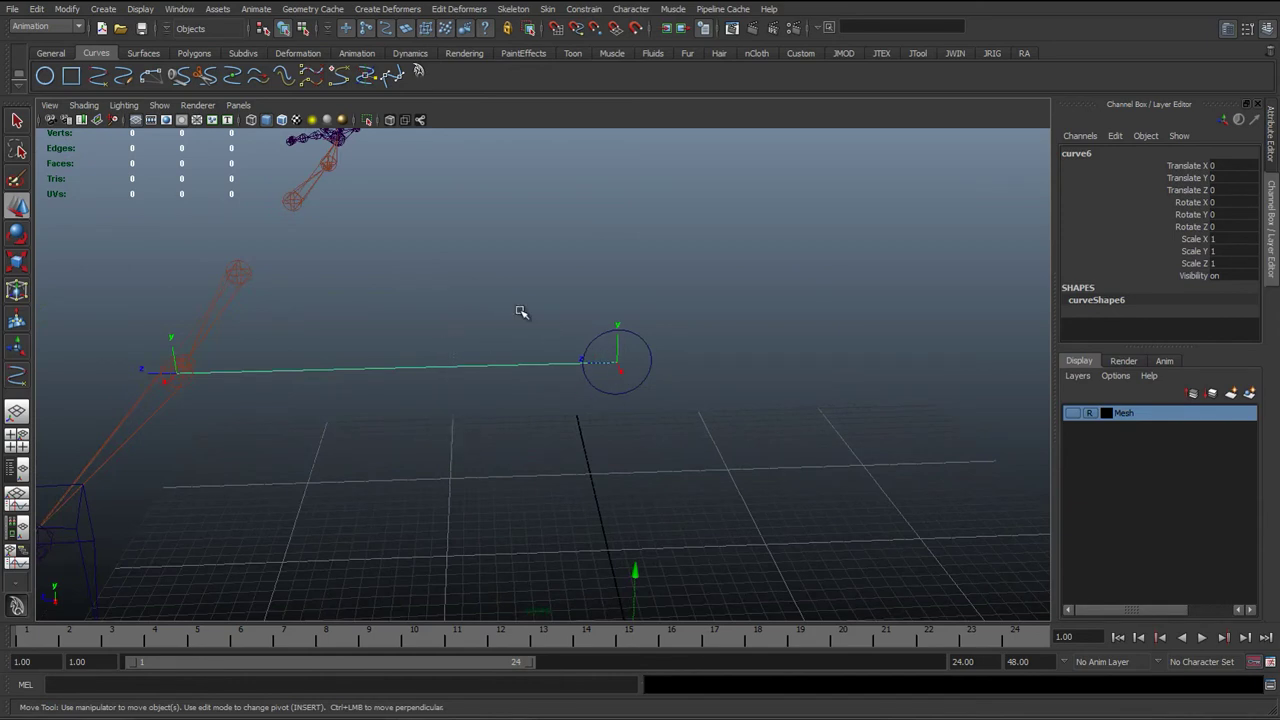
pyautogui.rightClick(520, 312)
pyautogui.moveTo(520, 312); pyautogui.dragTo(442, 311, button='right')
pyautogui.scroll(5, 624, 399)
pyautogui.moveTo(685, 320); pyautogui.dragTo(741, 373)
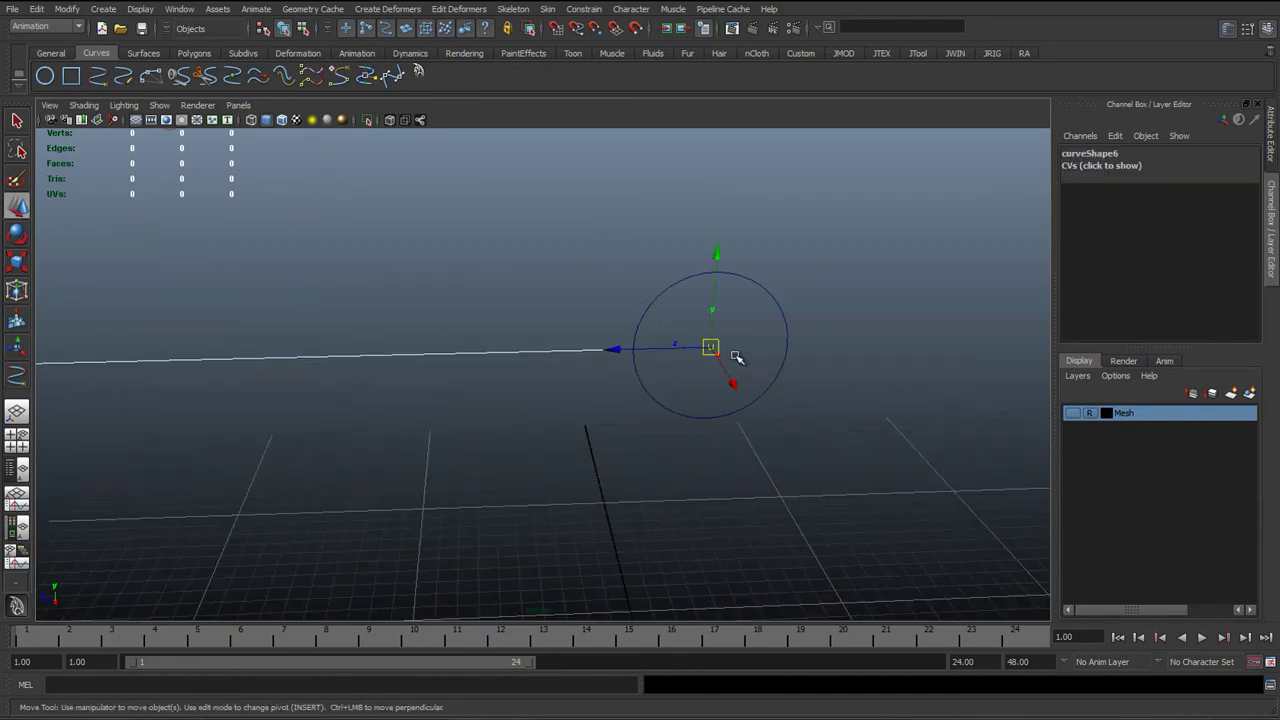
pyautogui.keyDown('alt'); pyautogui.moveTo(629, 322); pyautogui.dragTo(519, 385, button='middle'); pyautogui.keyUp('alt')
pyautogui.keyDown('alt'); pyautogui.moveTo(480, 397); pyautogui.dragTo(520, 371); pyautogui.keyUp('alt')
pyautogui.rightClick(432, 341)
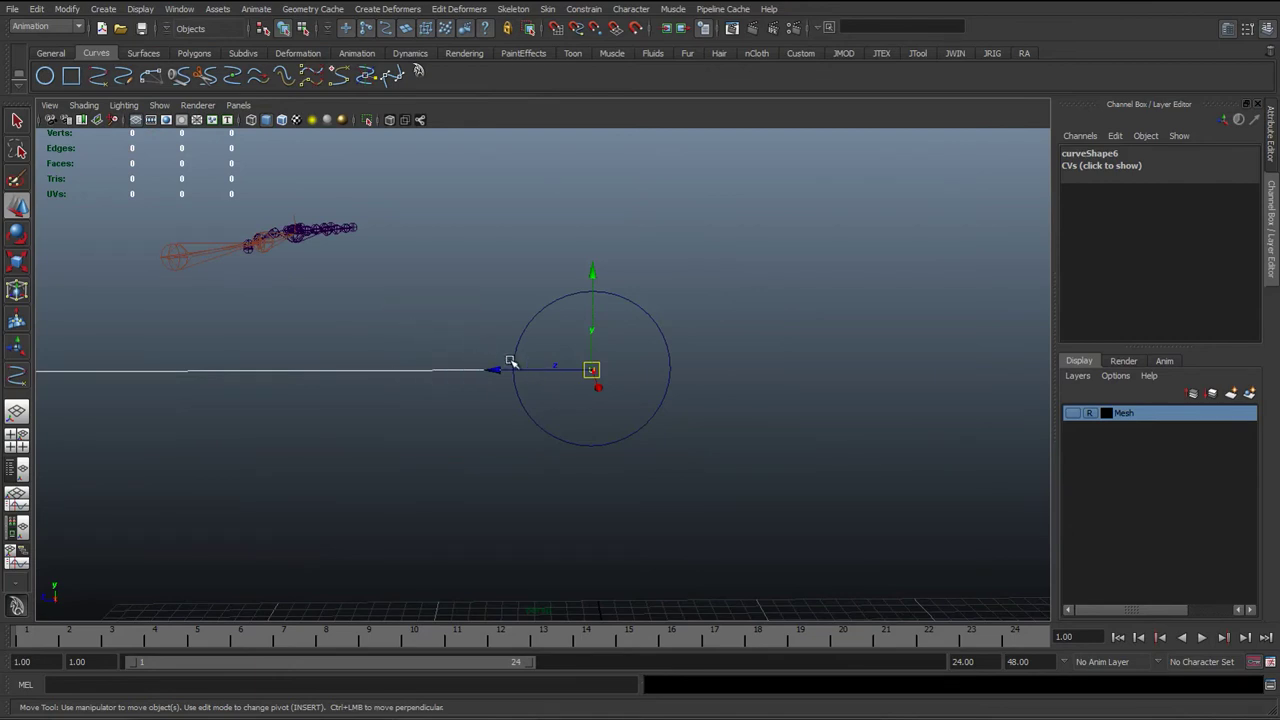
pyautogui.press('v')
pyautogui.moveTo(500, 373); pyautogui.dragTo(549, 390)
pyautogui.scroll(4, 527, 378)
# - Curve-snap the end CV along Z onto the circle's edge, at a Z position of about 4.6, and return to object selection
pyautogui.press('c')
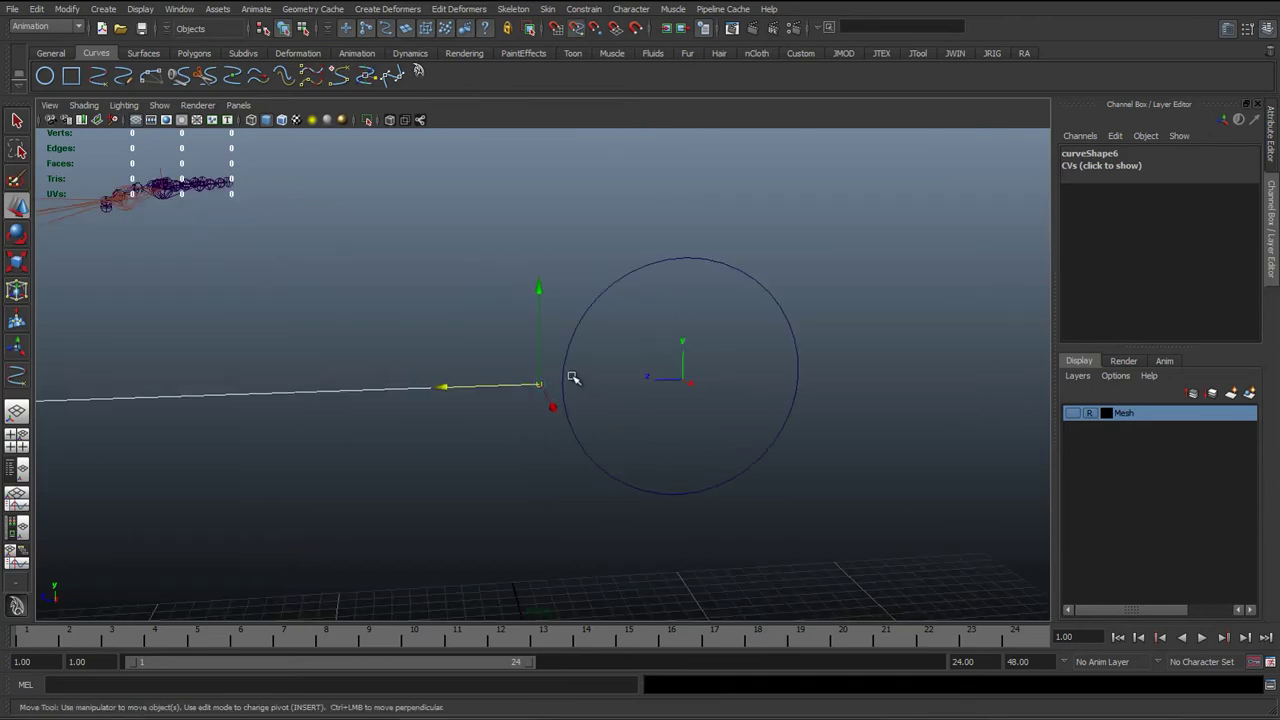
pyautogui.moveTo(571, 377)
pyautogui.mouseDown(button='middle')
pyautogui.moveTo(558, 380)
pyautogui.moveTo(566, 356)
pyautogui.mouseUp(button='middle')
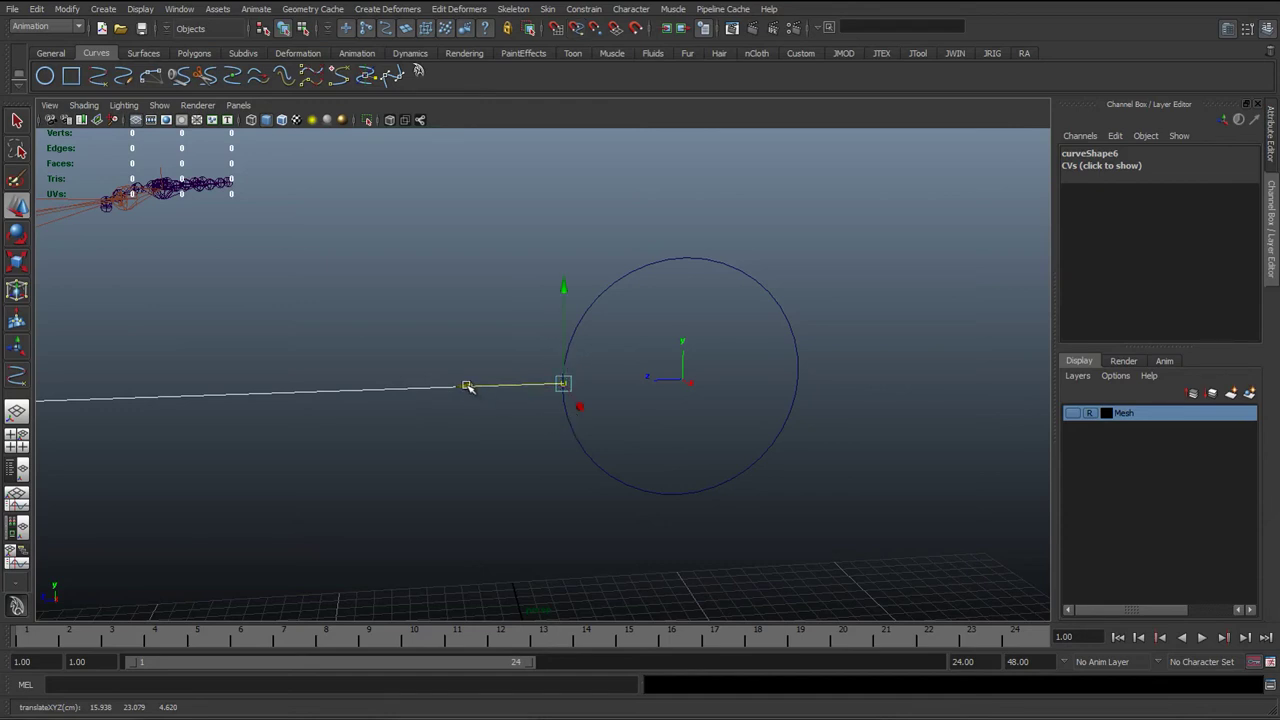
pyautogui.moveTo(467, 387); pyautogui.dragTo(238, 512, button='middle')
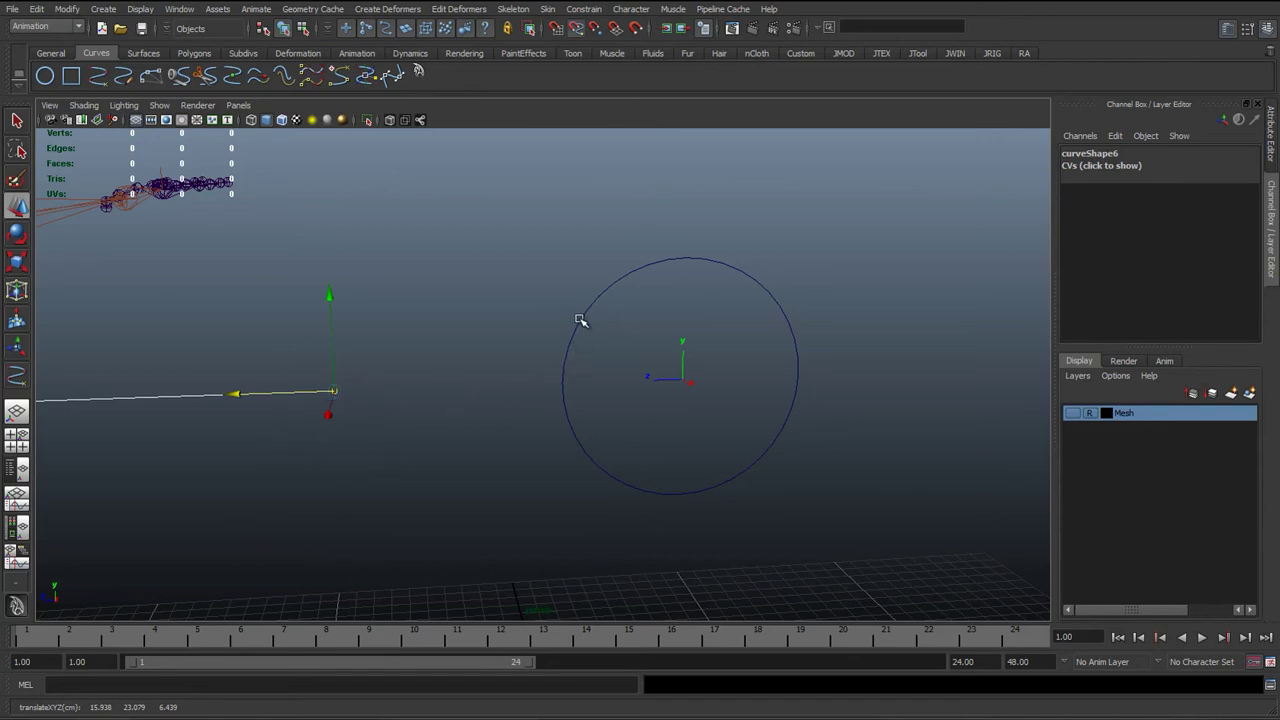
pyautogui.moveTo(580, 323); pyautogui.dragTo(580, 334, button='middle')
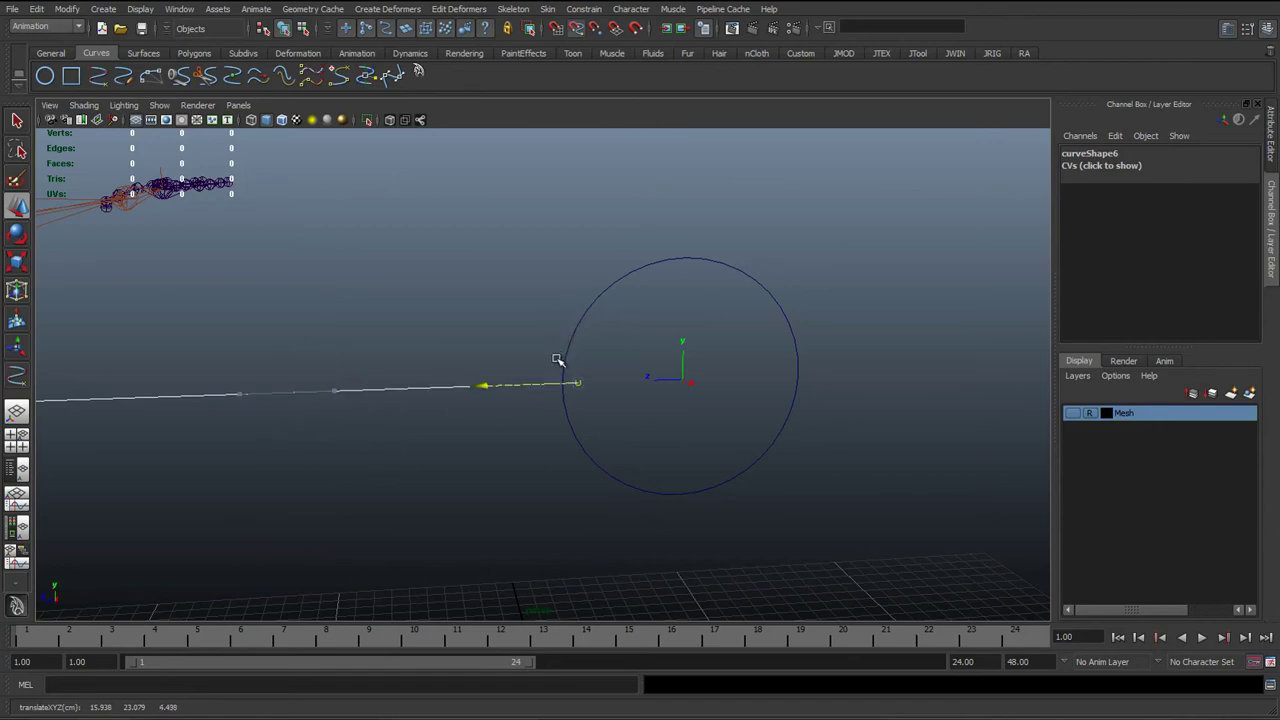
pyautogui.moveTo(564, 403); pyautogui.dragTo(544, 384, button='middle')
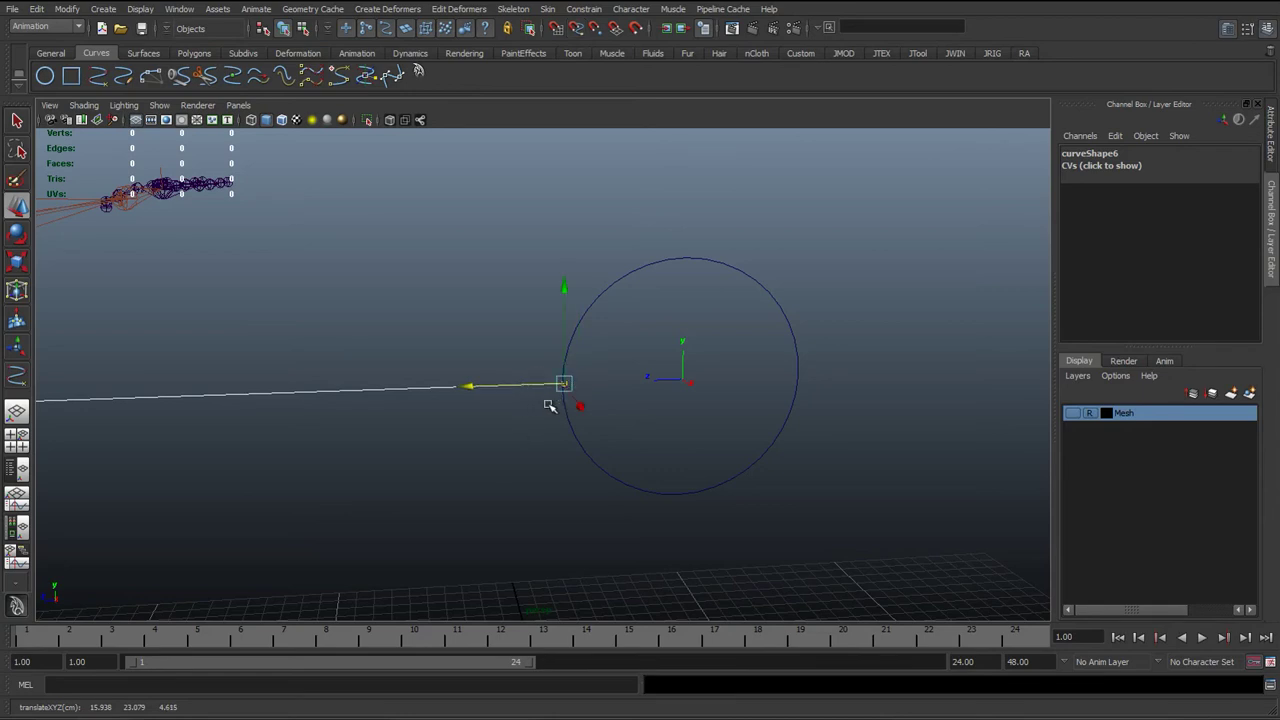
pyautogui.click(302, 28)
pyautogui.click(284, 28)
# - Create a cluster on the connecting curve's CV at the left elbow joint
pyautogui.keyDown('alt'); pyautogui.moveTo(434, 426); pyautogui.dragTo(451, 460, button='right'); pyautogui.keyUp('alt')
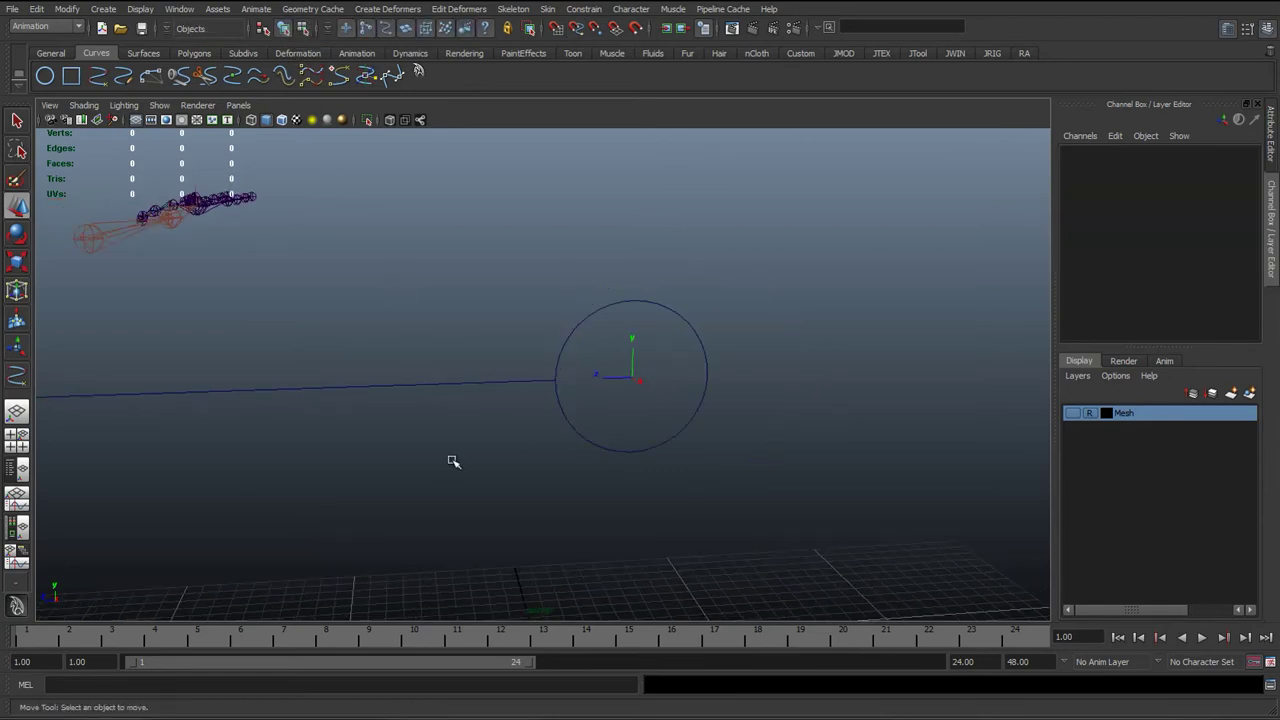
pyautogui.keyDown('alt'); pyautogui.moveTo(451, 460); pyautogui.dragTo(349, 206); pyautogui.keyUp('alt')
pyautogui.hotkey('ctrl', 'z')
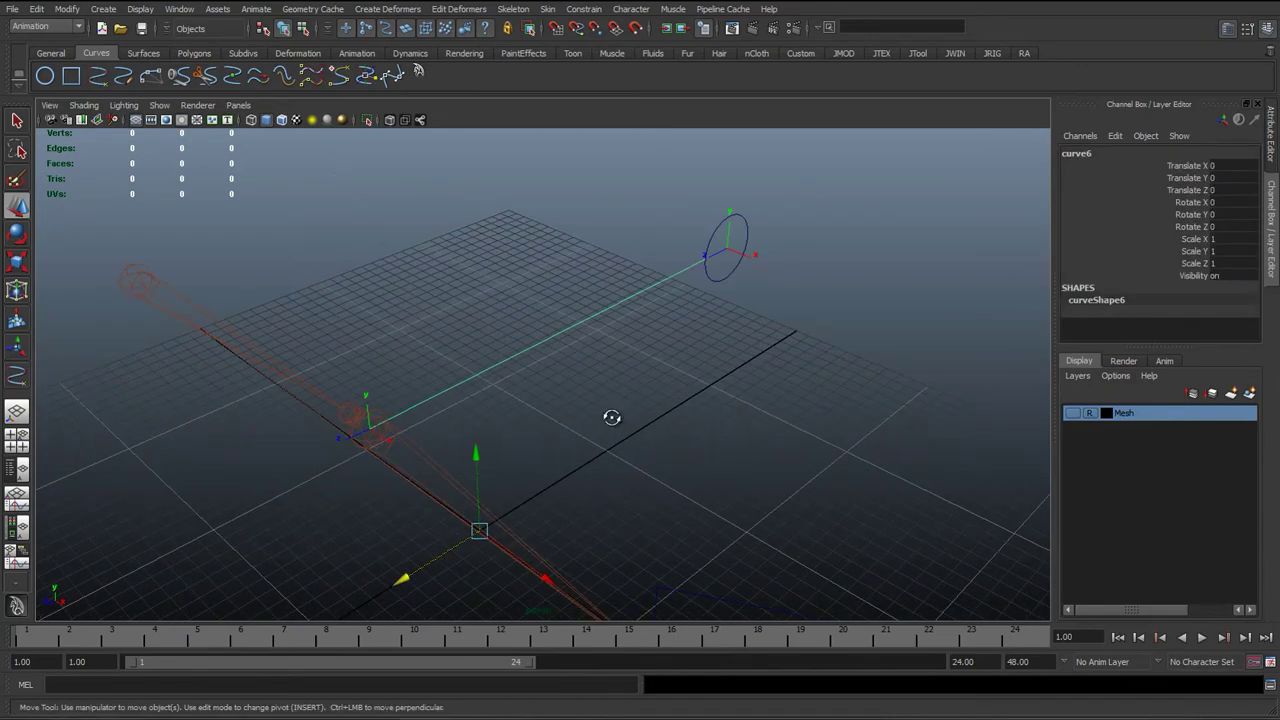
pyautogui.keyDown('alt'); pyautogui.moveTo(609, 420); pyautogui.dragTo(613, 379); pyautogui.keyUp('alt')
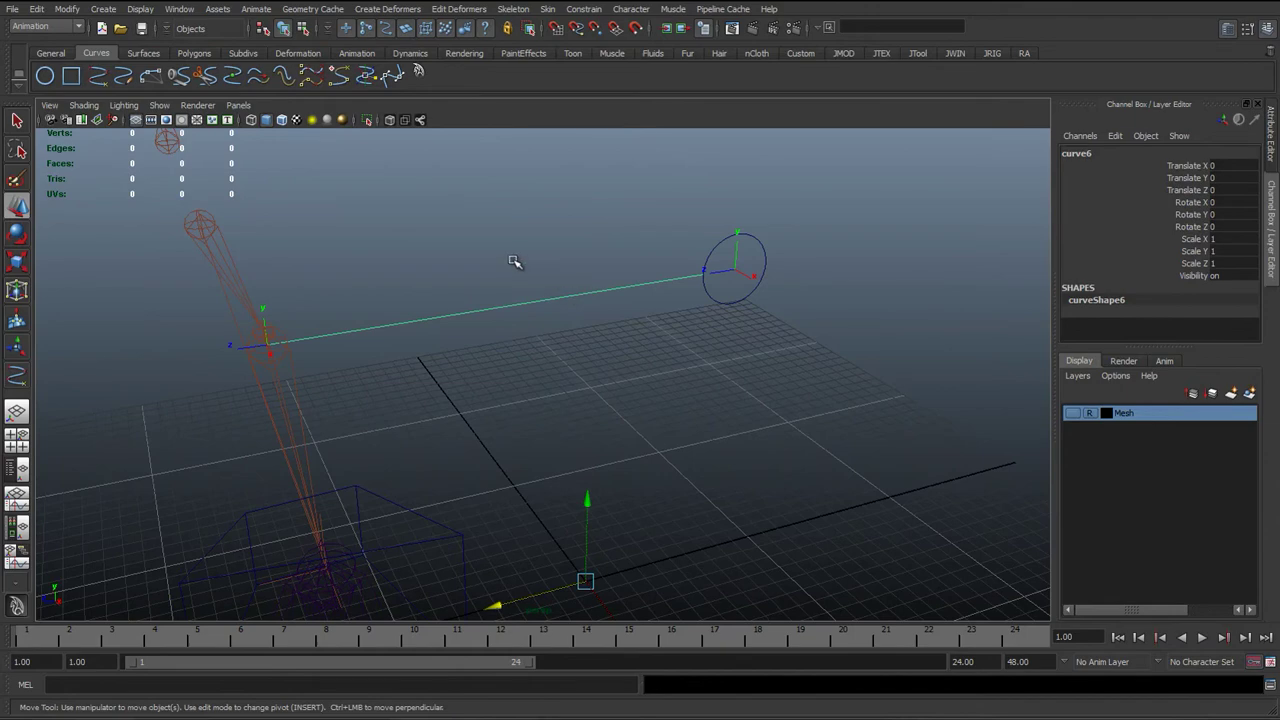
pyautogui.keyDown('alt'); pyautogui.moveTo(517, 263); pyautogui.dragTo(310, 363); pyautogui.keyUp('alt')
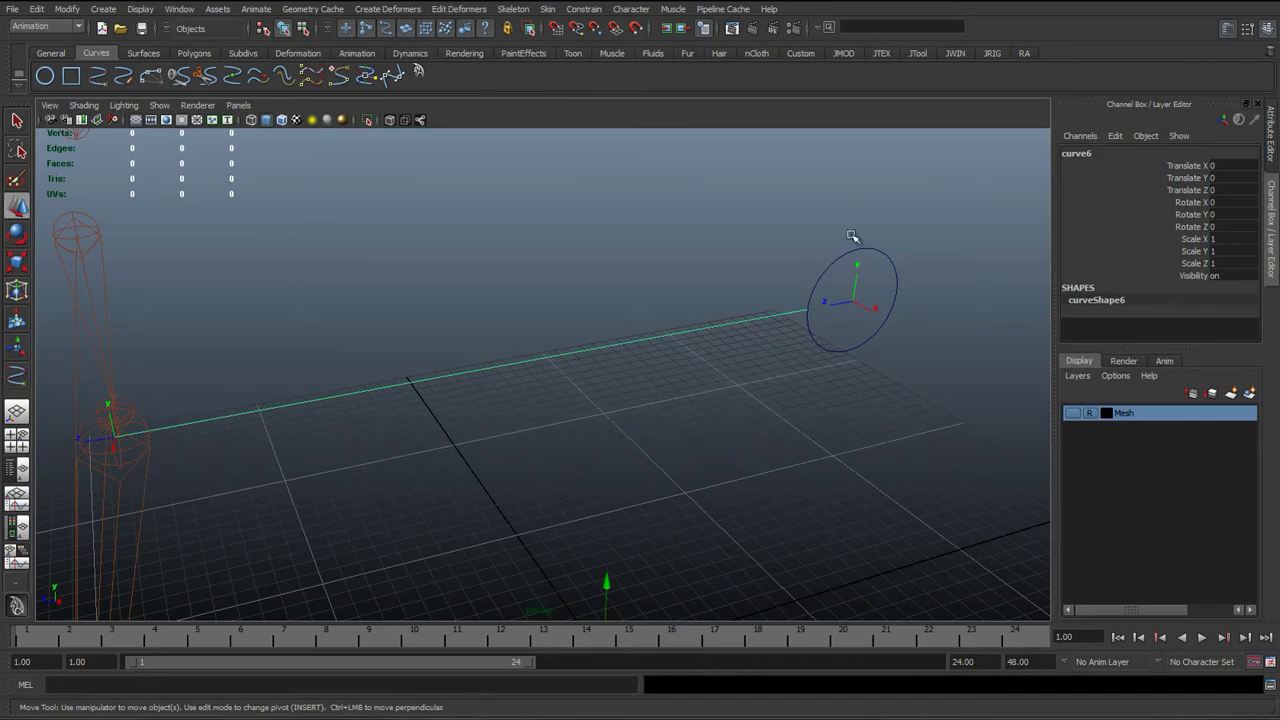
pyautogui.keyDown('alt'); pyautogui.moveTo(513, 367); pyautogui.dragTo(498, 312); pyautogui.keyUp('alt')
pyautogui.moveTo(498, 312); pyautogui.dragTo(420, 307, button='right')
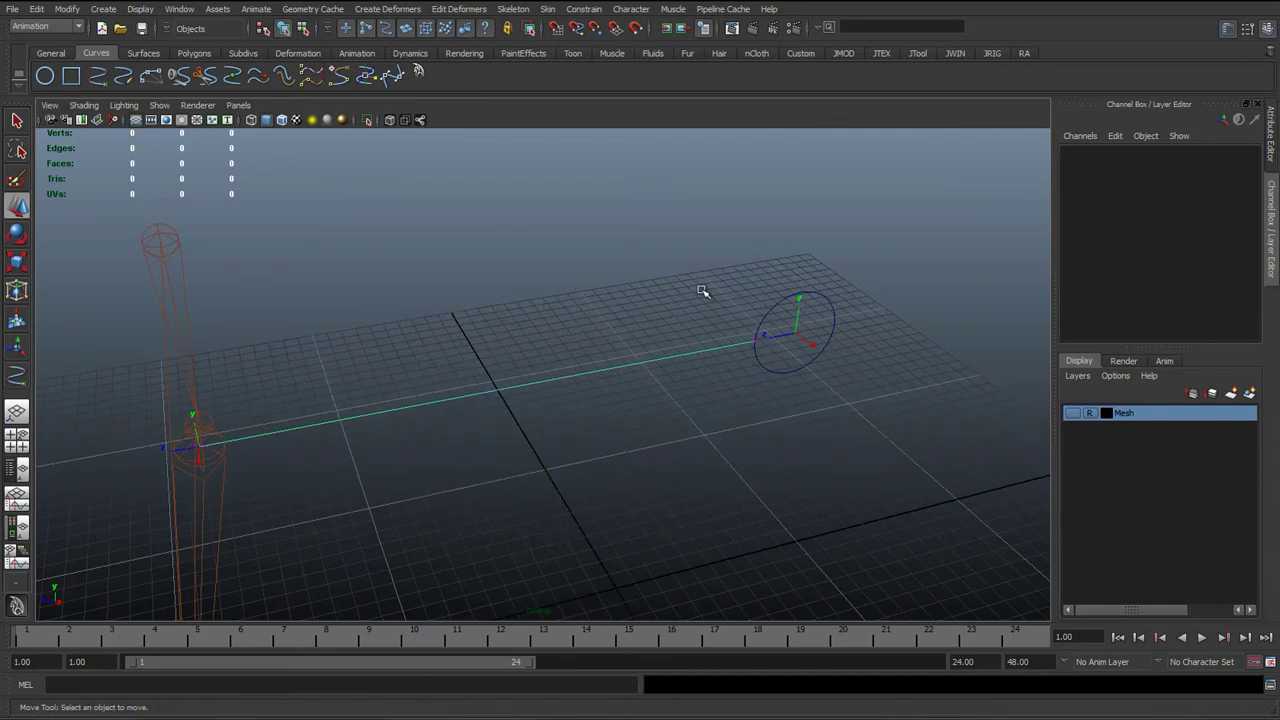
pyautogui.moveTo(682, 270); pyautogui.dragTo(800, 384)
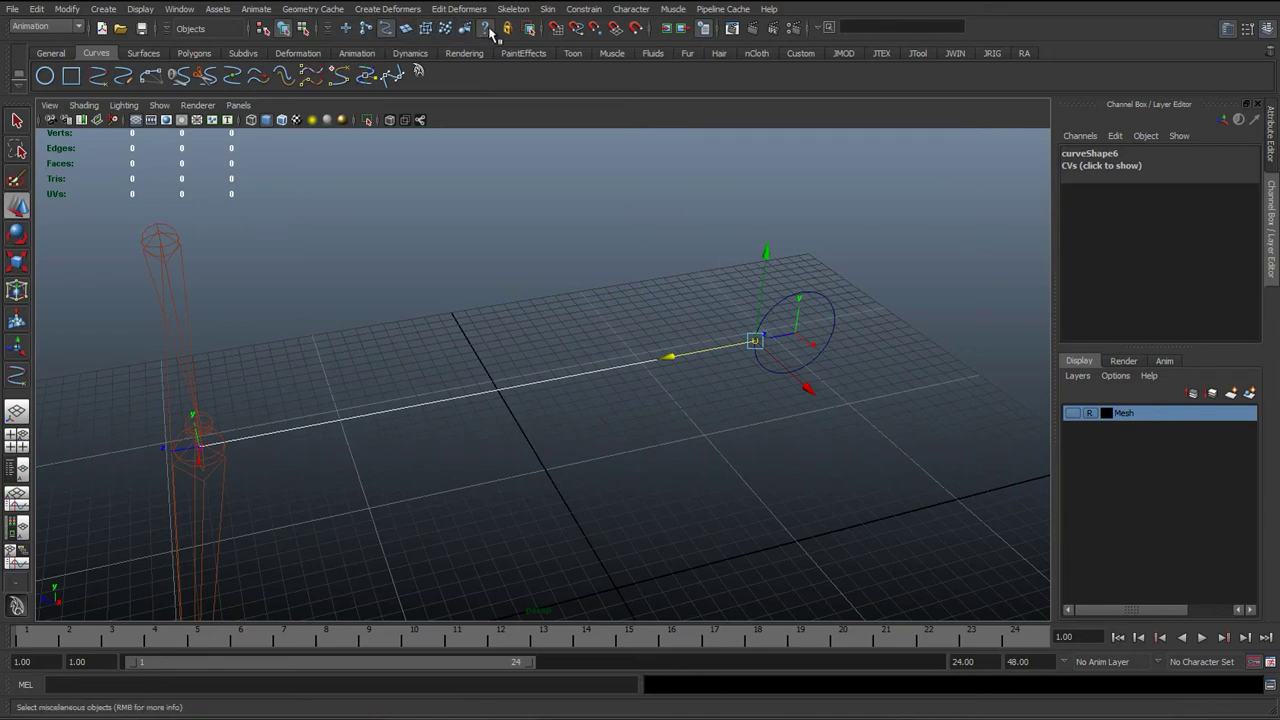
pyautogui.click(200, 441)
pyautogui.keyDown('alt'); pyautogui.moveTo(200, 441); pyautogui.dragTo(386, 400); pyautogui.keyUp('alt')
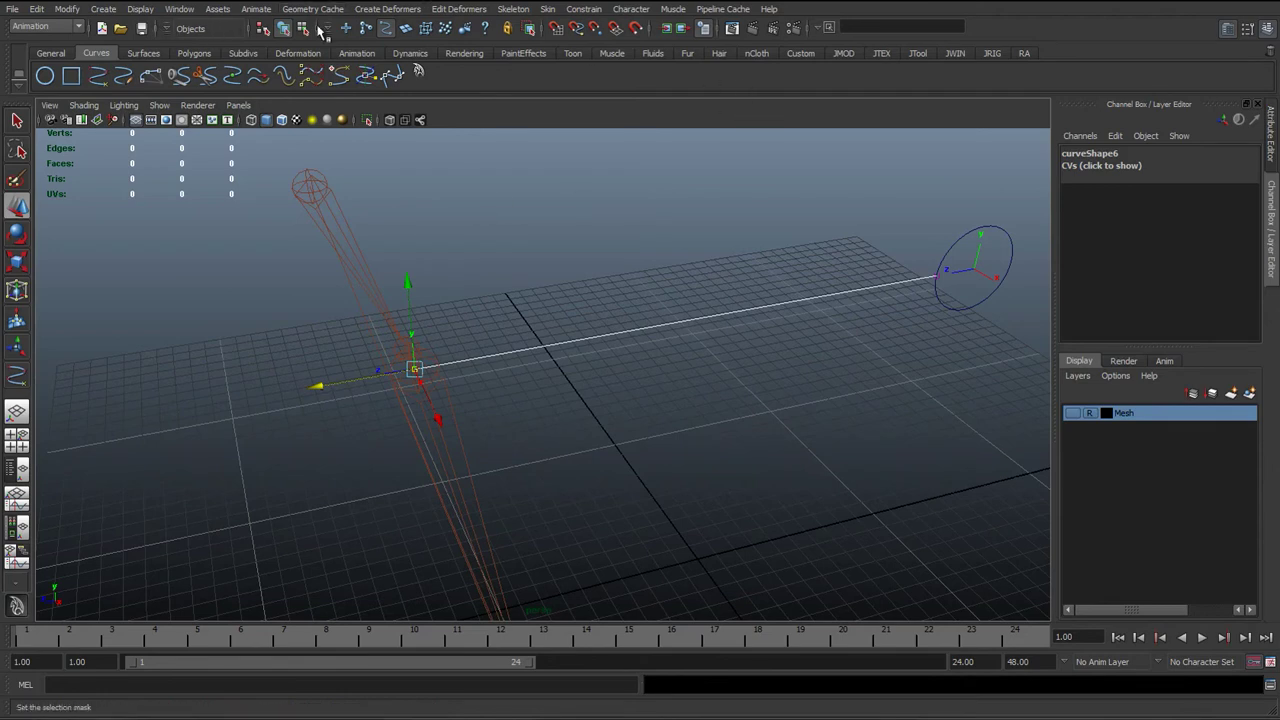
pyautogui.click(372, 9)
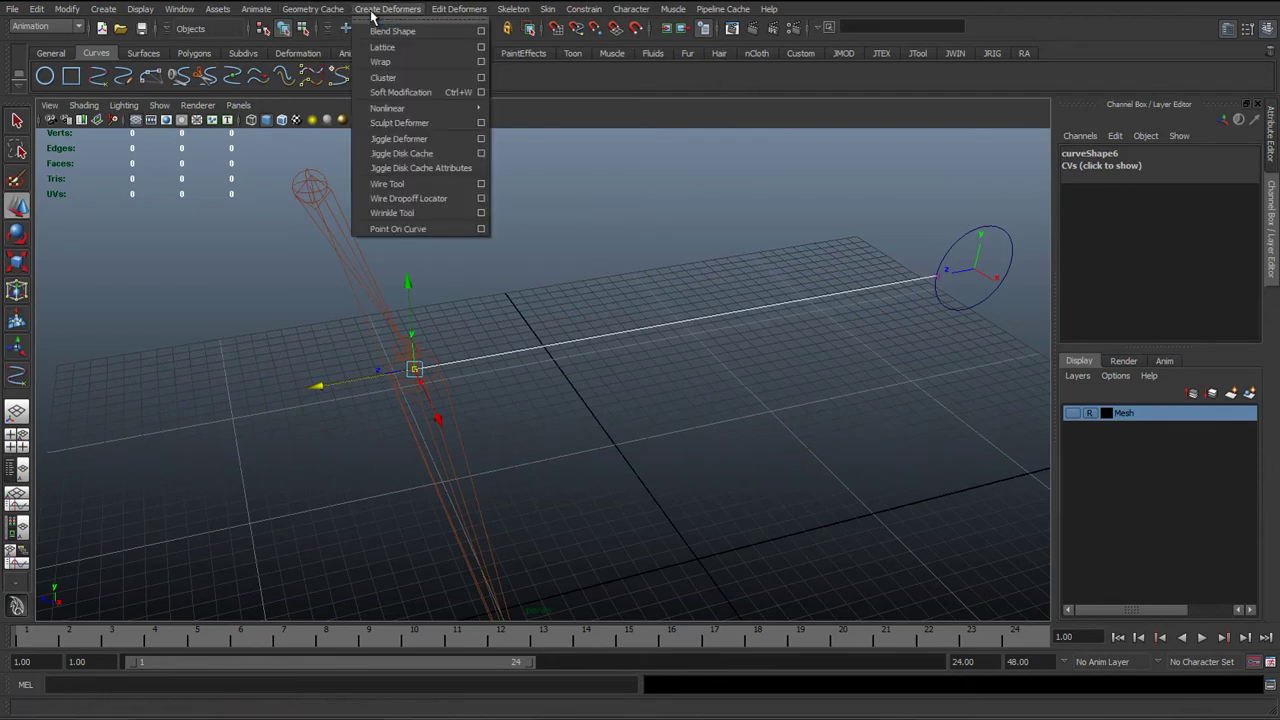
pyautogui.click(395, 78)
# - Create a second cluster on the connecting curve's CV at the circle's edge
pyautogui.keyDown('alt'); pyautogui.moveTo(418, 420); pyautogui.dragTo(586, 326); pyautogui.keyUp('alt')
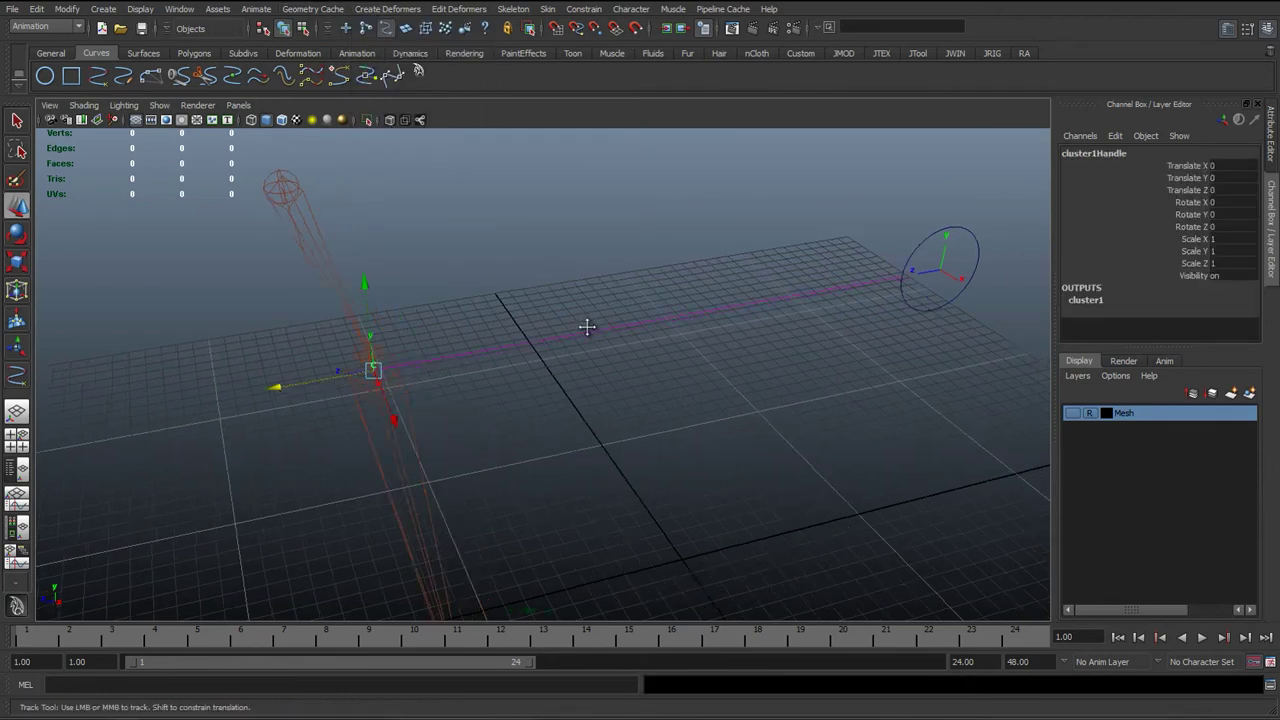
pyautogui.click(660, 305)
pyautogui.press('F8')
pyautogui.moveTo(791, 263); pyautogui.dragTo(868, 347)
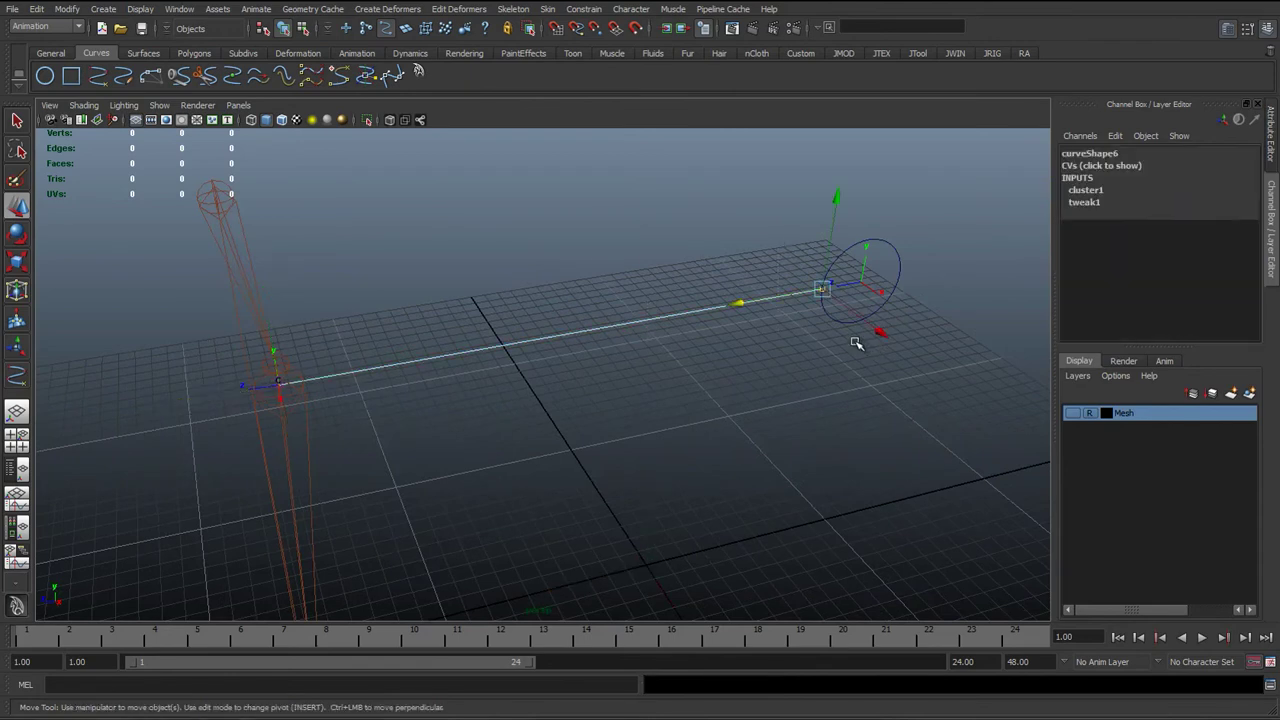
pyautogui.press('g')
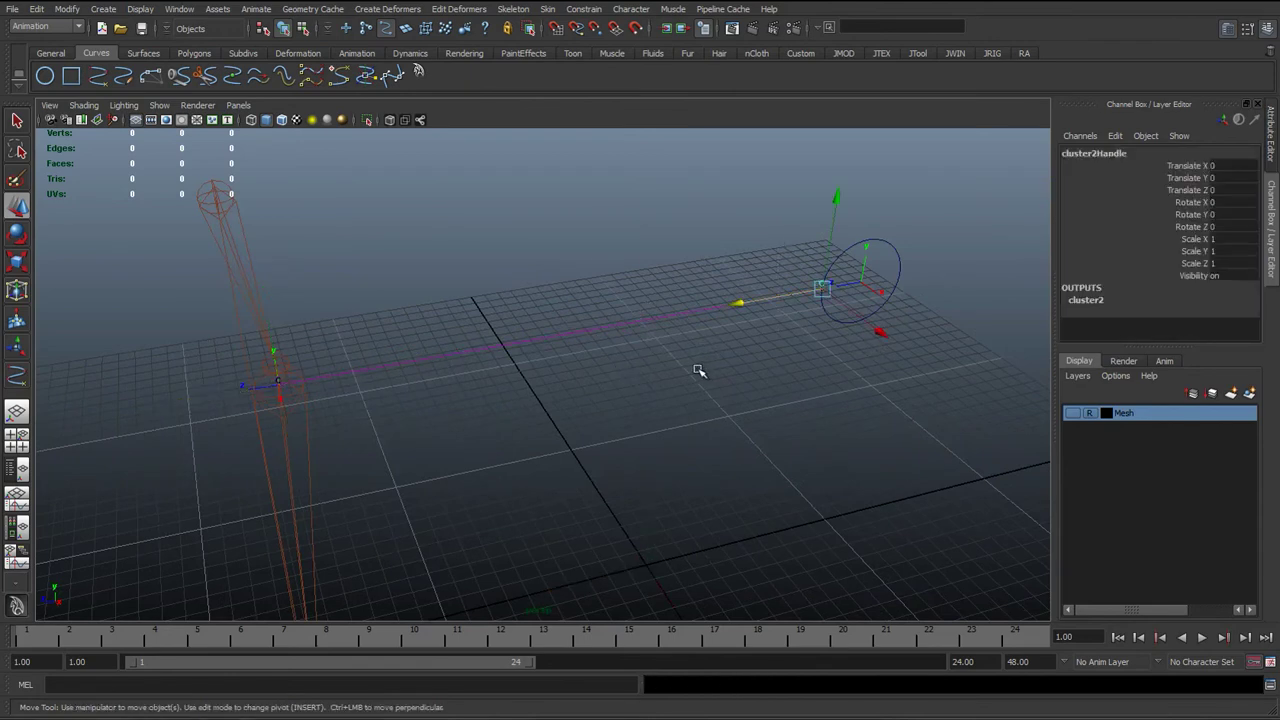
# - Allow deformers to be selected in the viewport and select the cluster at the circle's edge
pyautogui.click(699, 371)
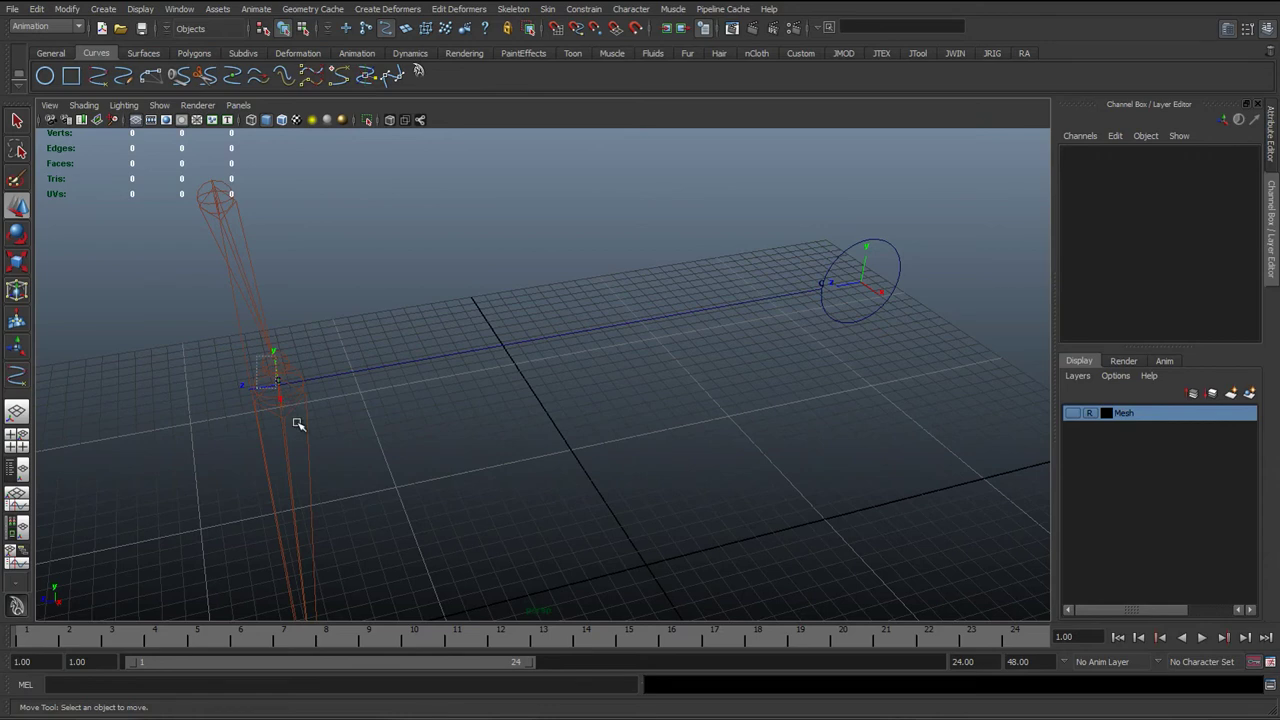
pyautogui.click(300, 379)
pyautogui.click(450, 316)
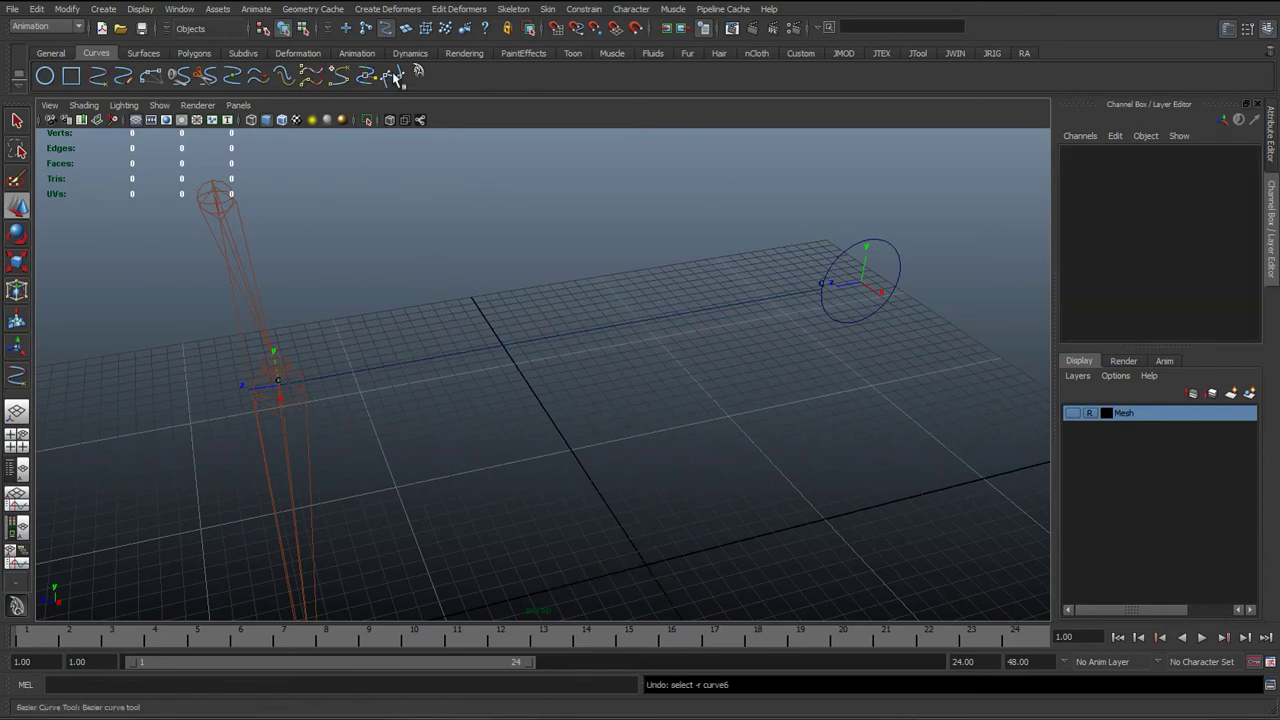
pyautogui.moveTo(771, 260); pyautogui.dragTo(850, 328)
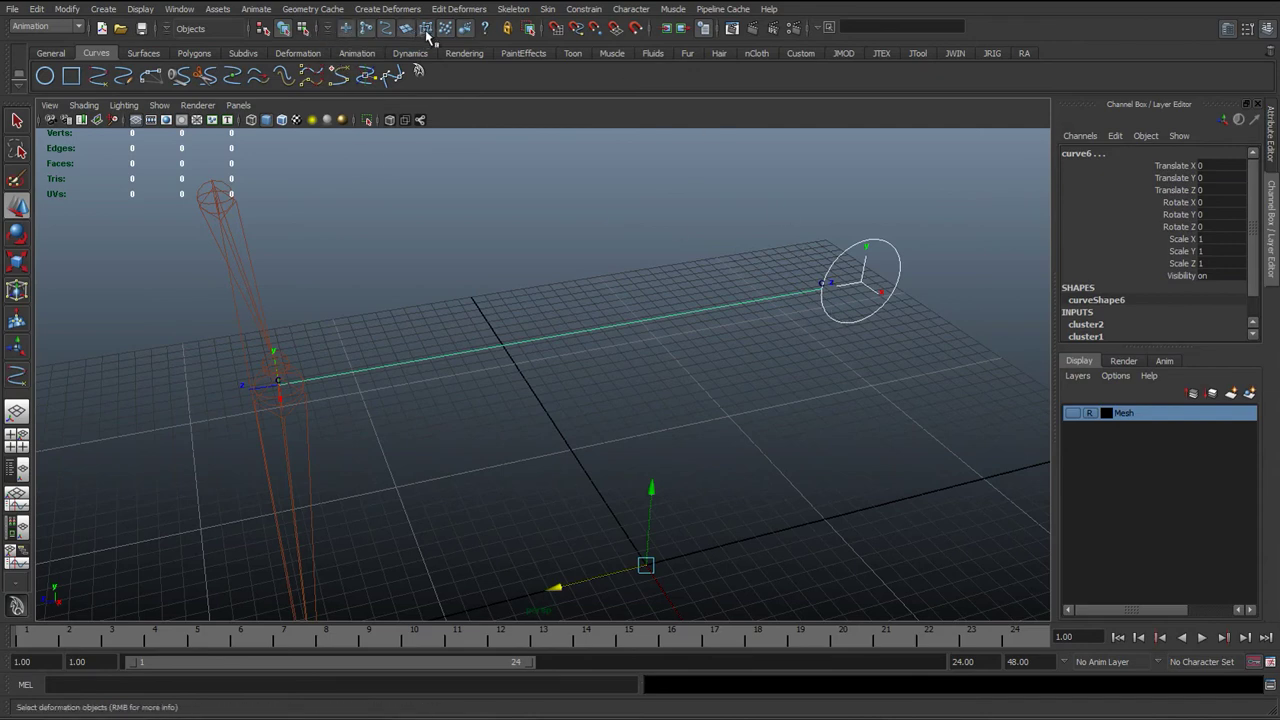
pyautogui.moveTo(835, 308); pyautogui.dragTo(812, 282)
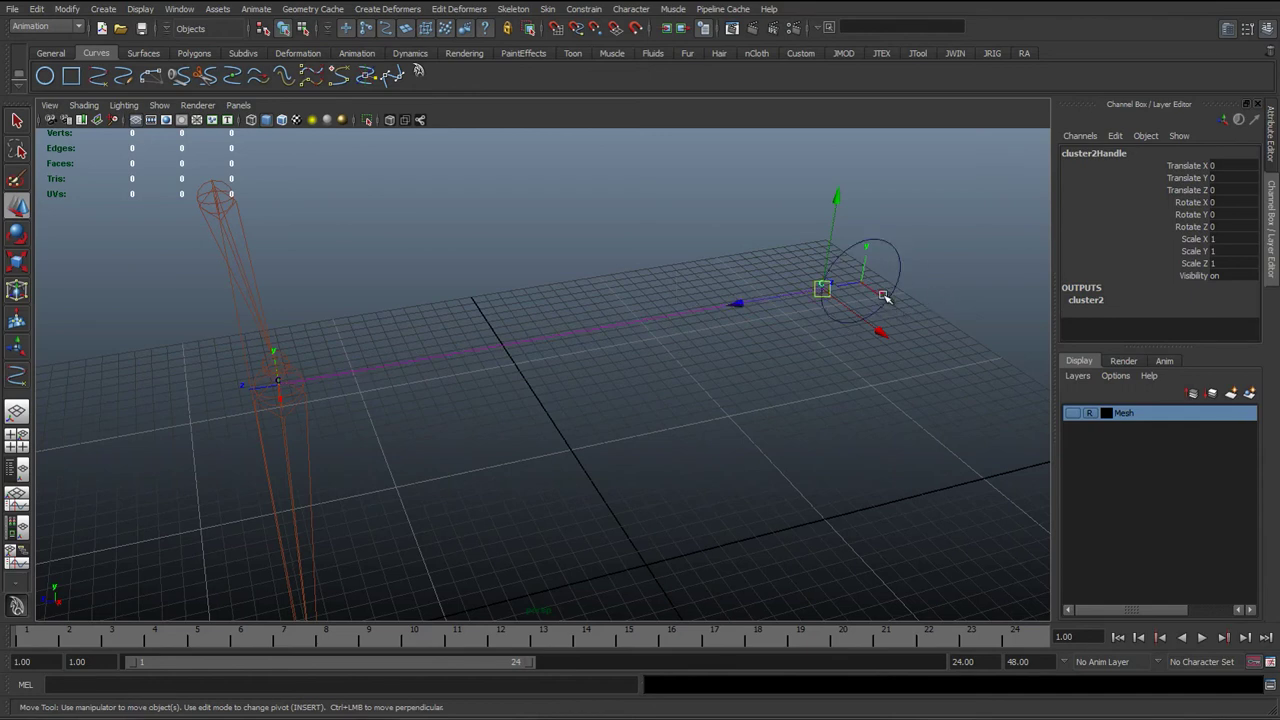
# - Test the circle-edge cluster by moving it freely with the connecting curve, and undo both moves
pyautogui.click(823, 290)
pyautogui.moveTo(821, 290); pyautogui.dragTo(724, 447)
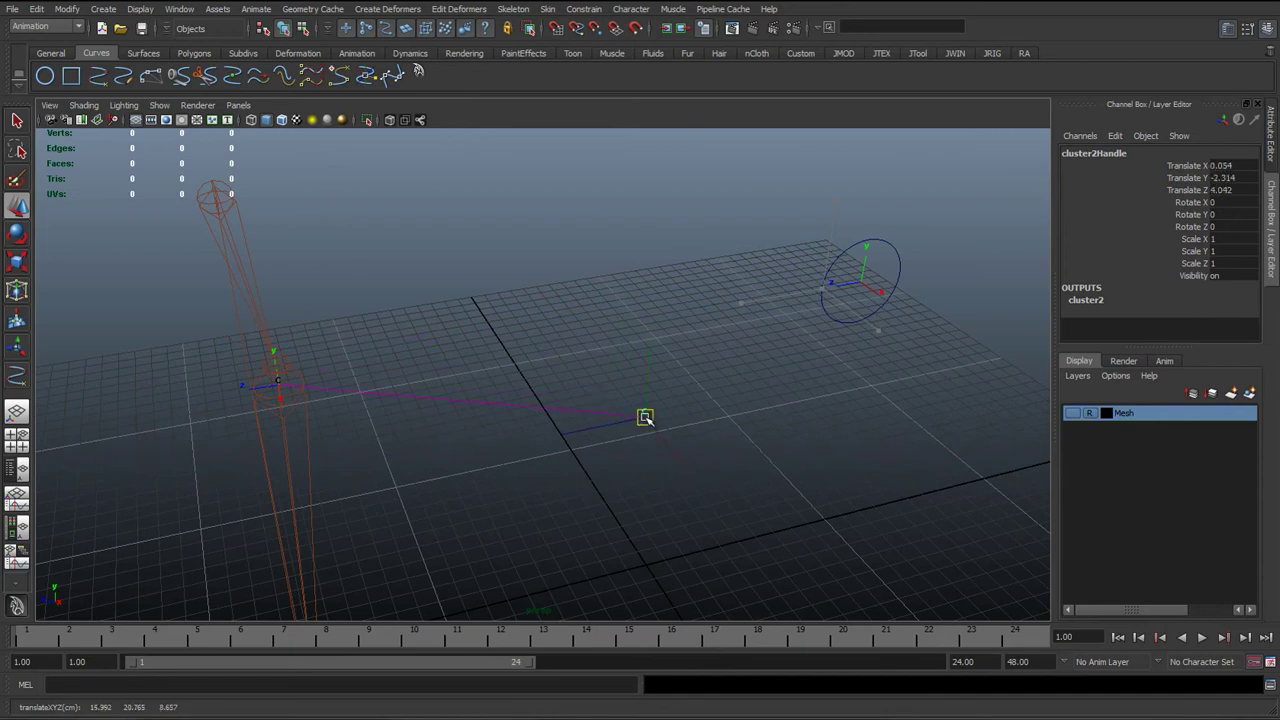
pyautogui.hotkey('ctrl', 'z')
pyautogui.moveTo(800, 294); pyautogui.dragTo(636, 300)
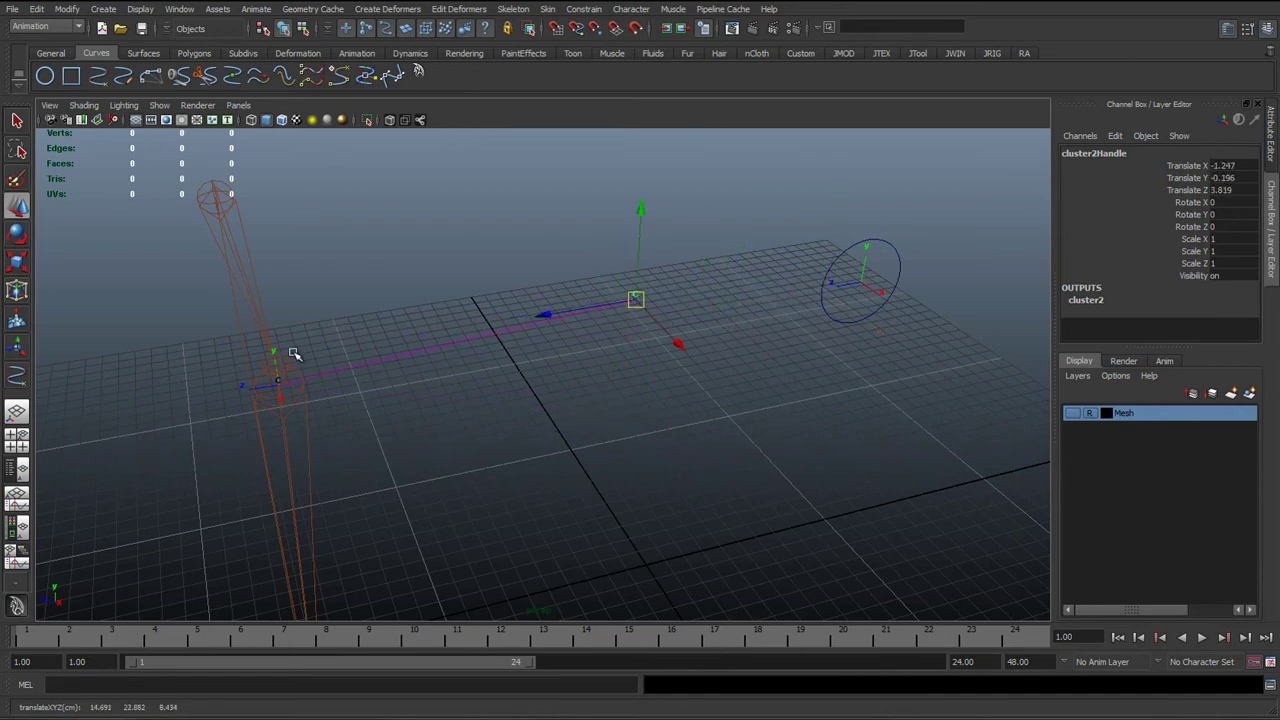
pyautogui.hotkey('ctrl', 'z')
# - Switch to a layout that shows the Outliner beside the perspective view
pyautogui.keyDown('alt'); pyautogui.moveTo(360, 400); pyautogui.dragTo(537, 343); pyautogui.keyUp('alt')
pyautogui.click(535, 441)
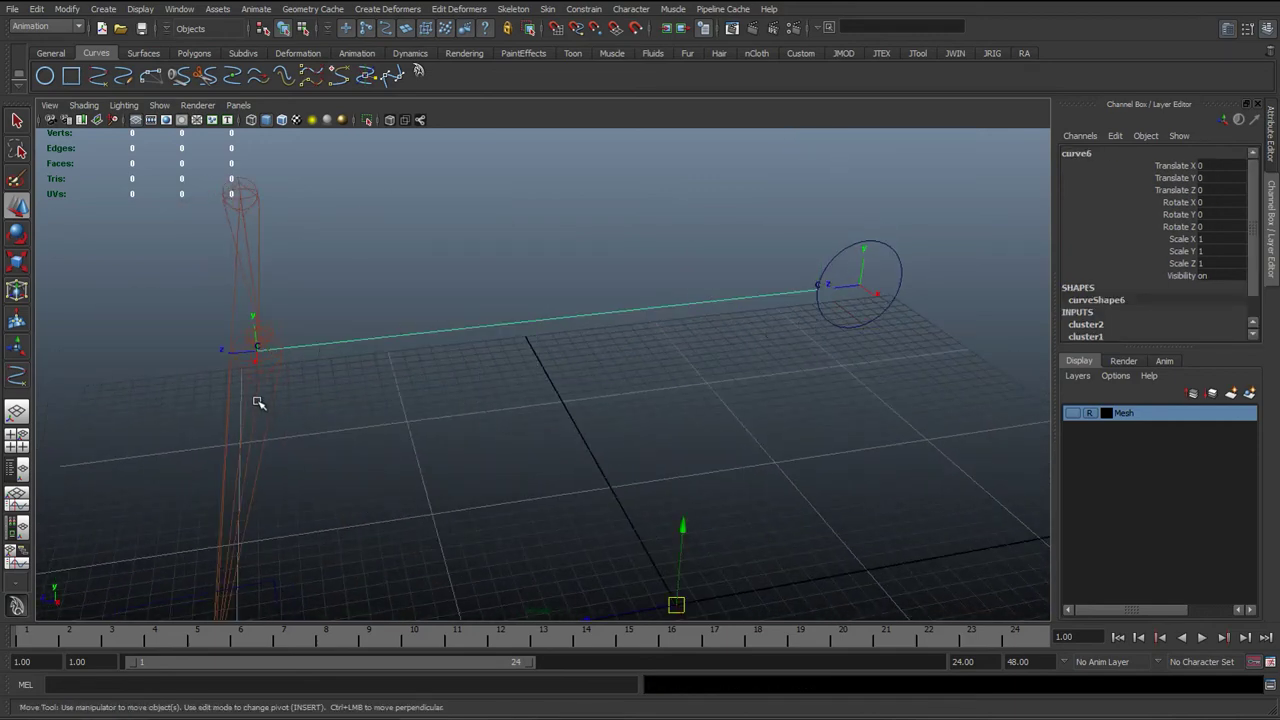
pyautogui.keyDown('alt'); pyautogui.moveTo(473, 472); pyautogui.dragTo(145, 470); pyautogui.keyUp('alt')
pyautogui.click(17, 470)
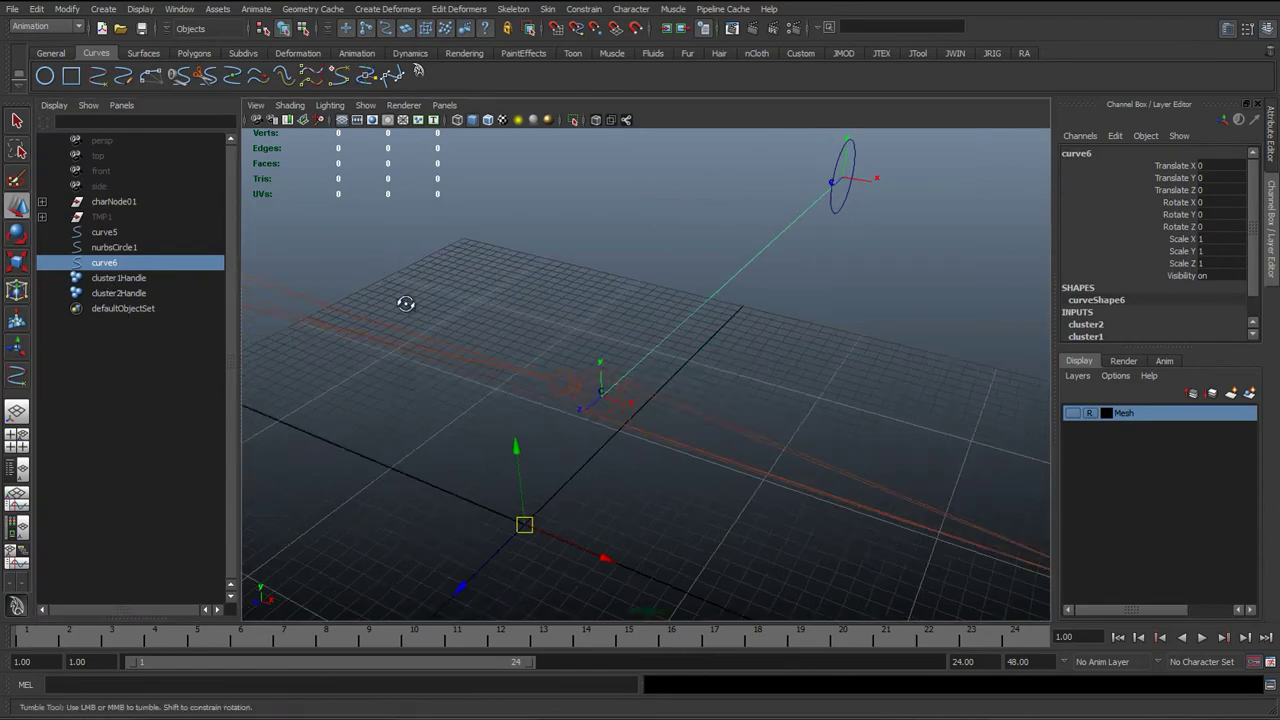
pyautogui.keyDown('alt'); pyautogui.moveTo(406, 303); pyautogui.dragTo(184, 340); pyautogui.keyUp('alt')
# - Rename the box-shaped control curve around the left wrist as cc_l_wrist_01
pyautogui.click(110, 232)
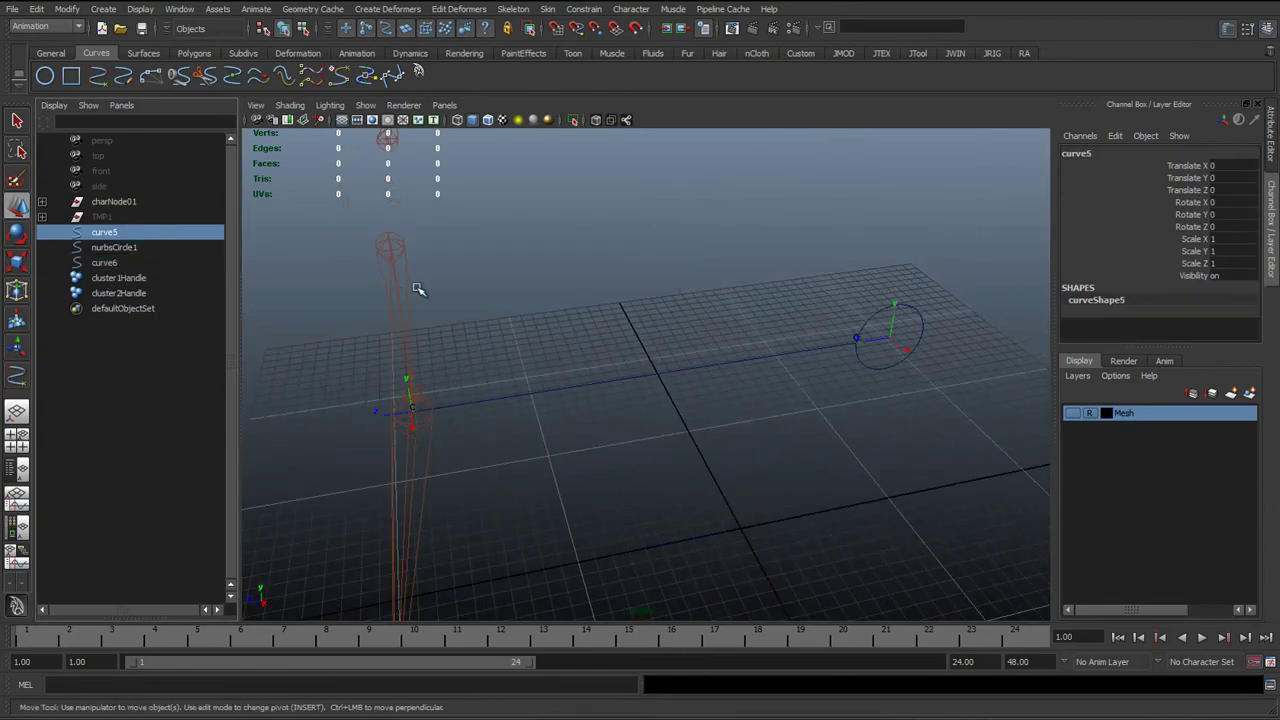
pyautogui.keyDown('alt'); pyautogui.moveTo(417, 286); pyautogui.dragTo(571, 303); pyautogui.keyUp('alt')
pyautogui.keyDown('alt'); pyautogui.moveTo(571, 303); pyautogui.dragTo(478, 309, button='middle'); pyautogui.keyUp('alt')
pyautogui.keyDown('alt'); pyautogui.moveTo(478, 309); pyautogui.dragTo(720, 320); pyautogui.keyUp('alt')
pyautogui.doubleClick(124, 233)
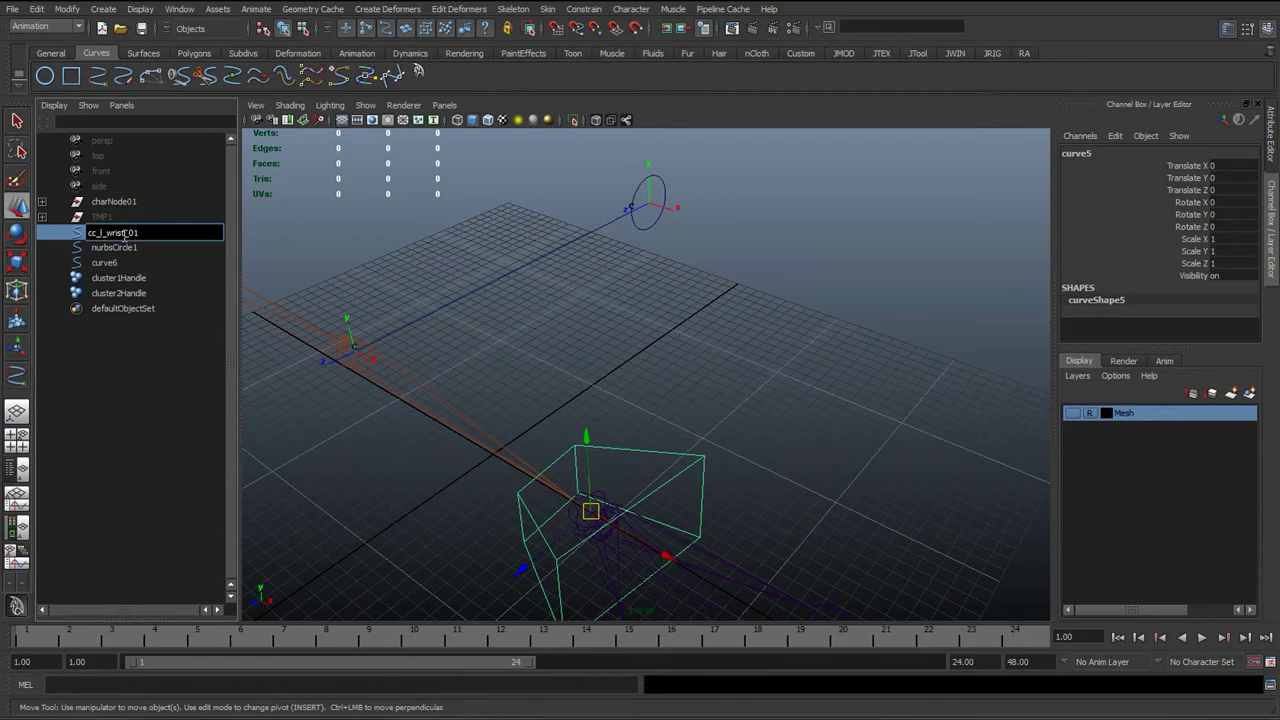
pyautogui.press('Return')
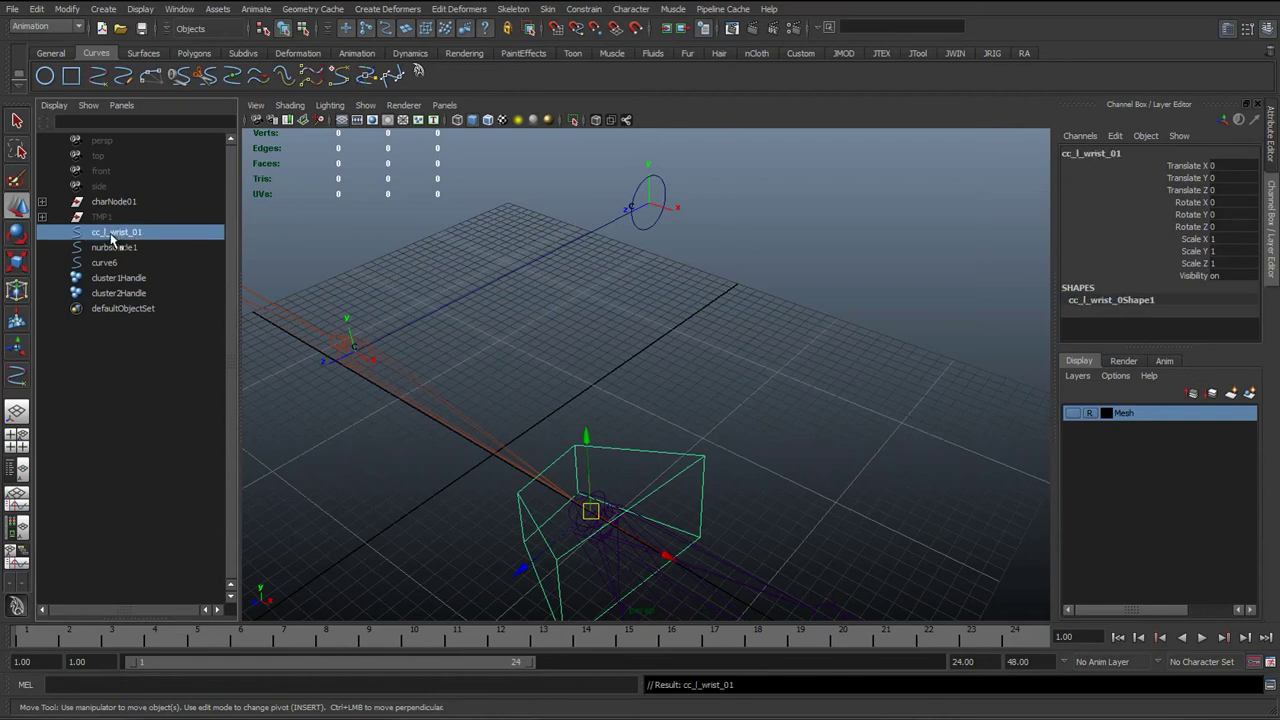
# - Rename the elbow control circle as cc_l_armPV_01, reusing the wrist control's name as the base
pyautogui.doubleClick(112, 233)
pyautogui.hotkey('ctrl', 'c')
pyautogui.click(117, 249)
pyautogui.doubleClick(120, 248)
pyautogui.hotkey('ctrl', 'v')
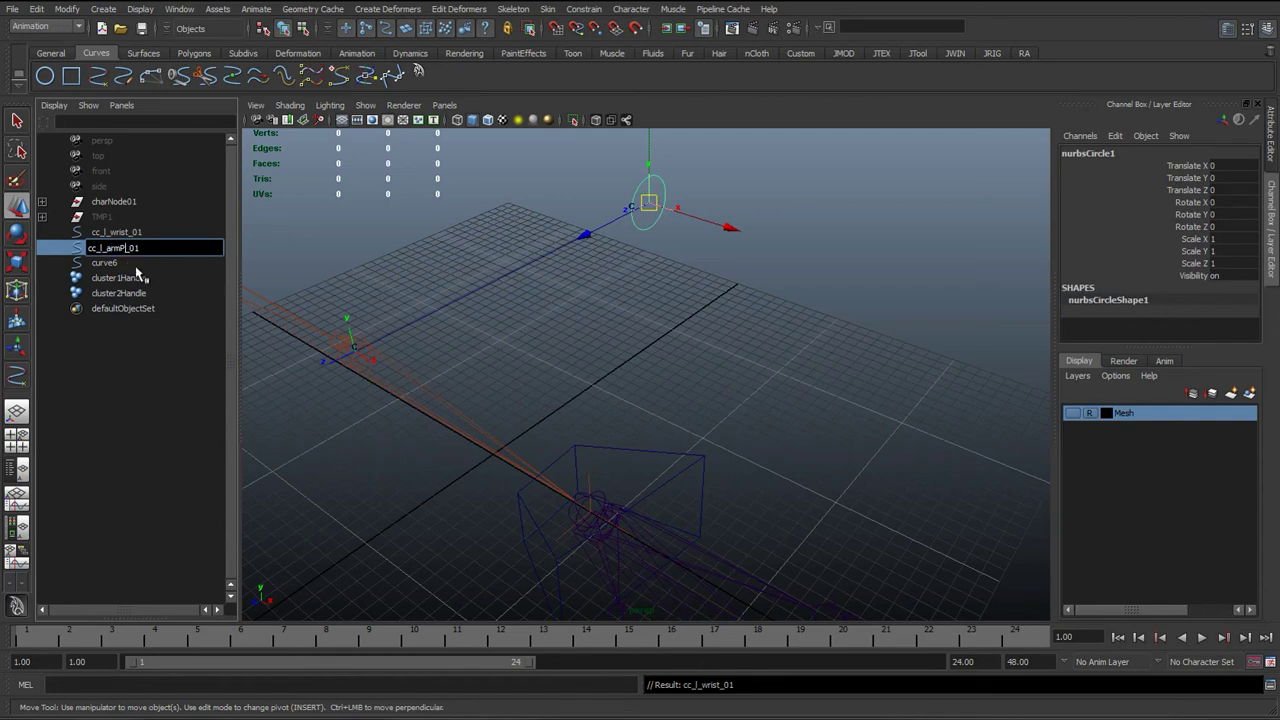
pyautogui.press('Return')
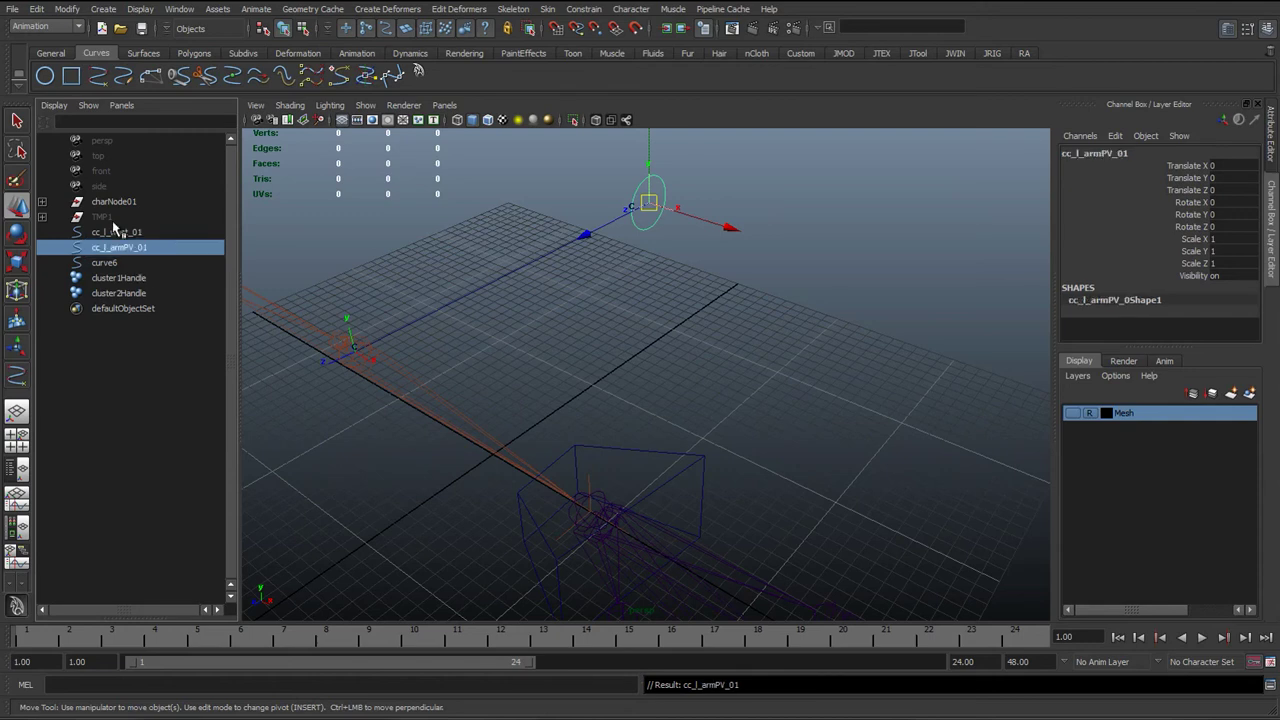
# - Rename the connecting curve between the elbow and the circle as cc_l_armPVDisplay_01
pyautogui.keyDown('alt'); pyautogui.moveTo(471, 243); pyautogui.dragTo(500, 295); pyautogui.keyUp('alt')
pyautogui.doubleClick(150, 248)
pyautogui.hotkey('ctrl', 'c')
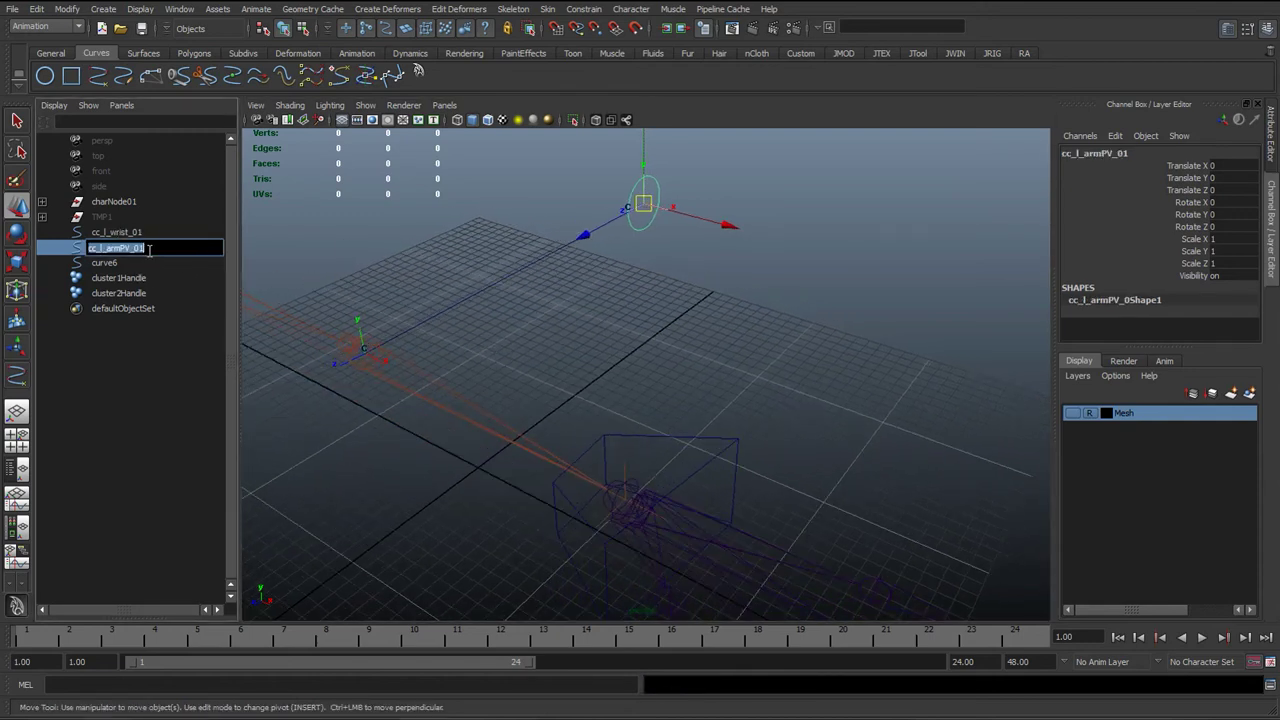
pyautogui.doubleClick(140, 263)
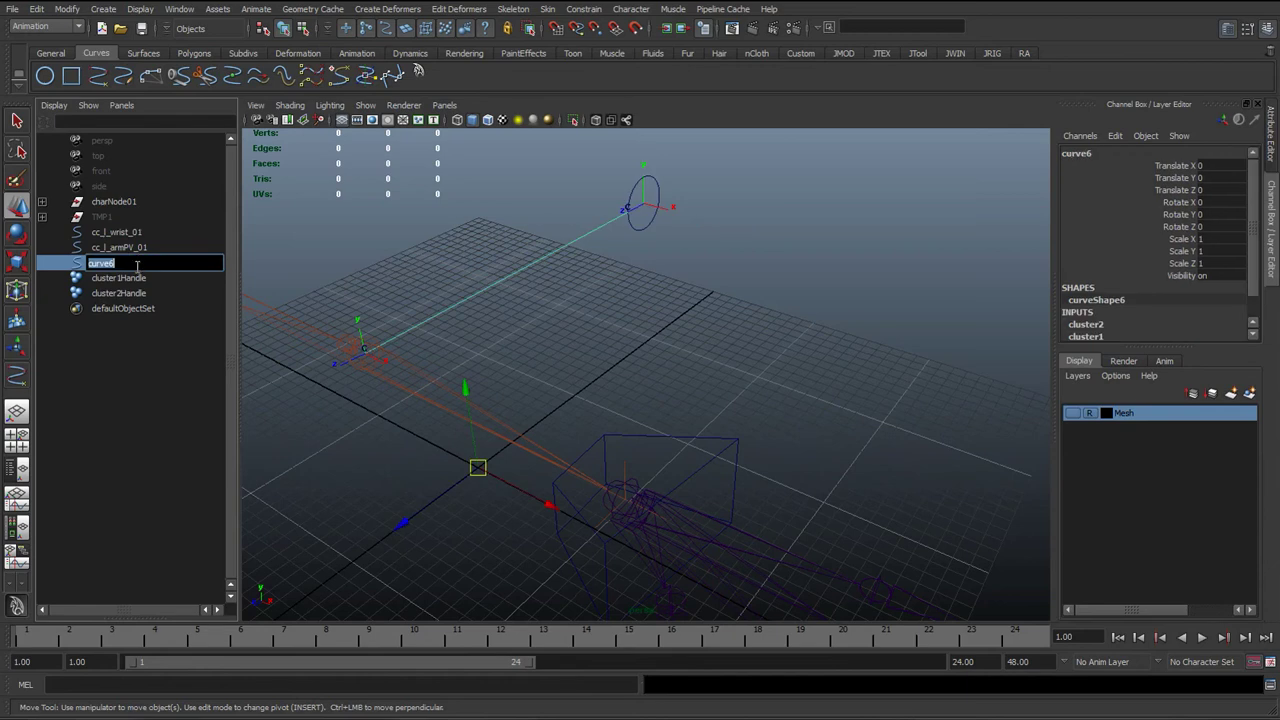
pyautogui.hotkey('ctrl', 'v')
pyautogui.press('Return')
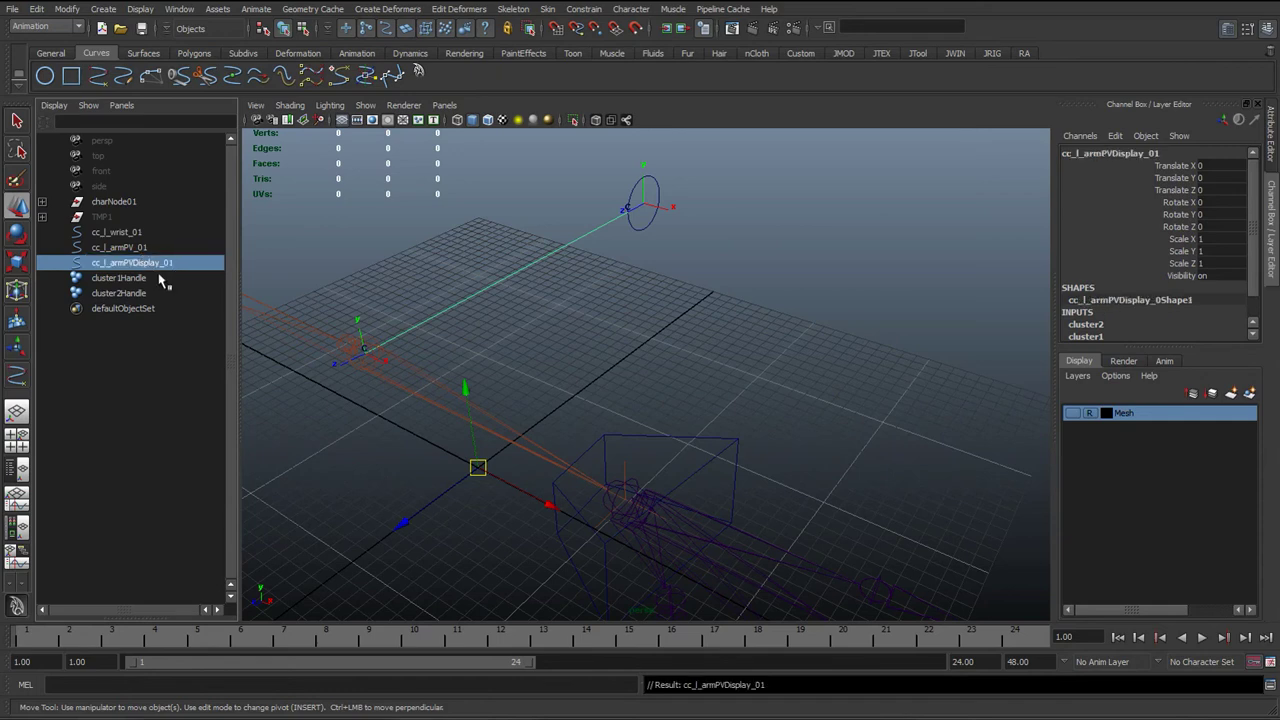
# - Rename the cluster at the left elbow joint as cls_l_armPVDisplayA_01
pyautogui.keyDown('alt'); pyautogui.moveTo(506, 283); pyautogui.dragTo(535, 303); pyautogui.keyUp('alt')
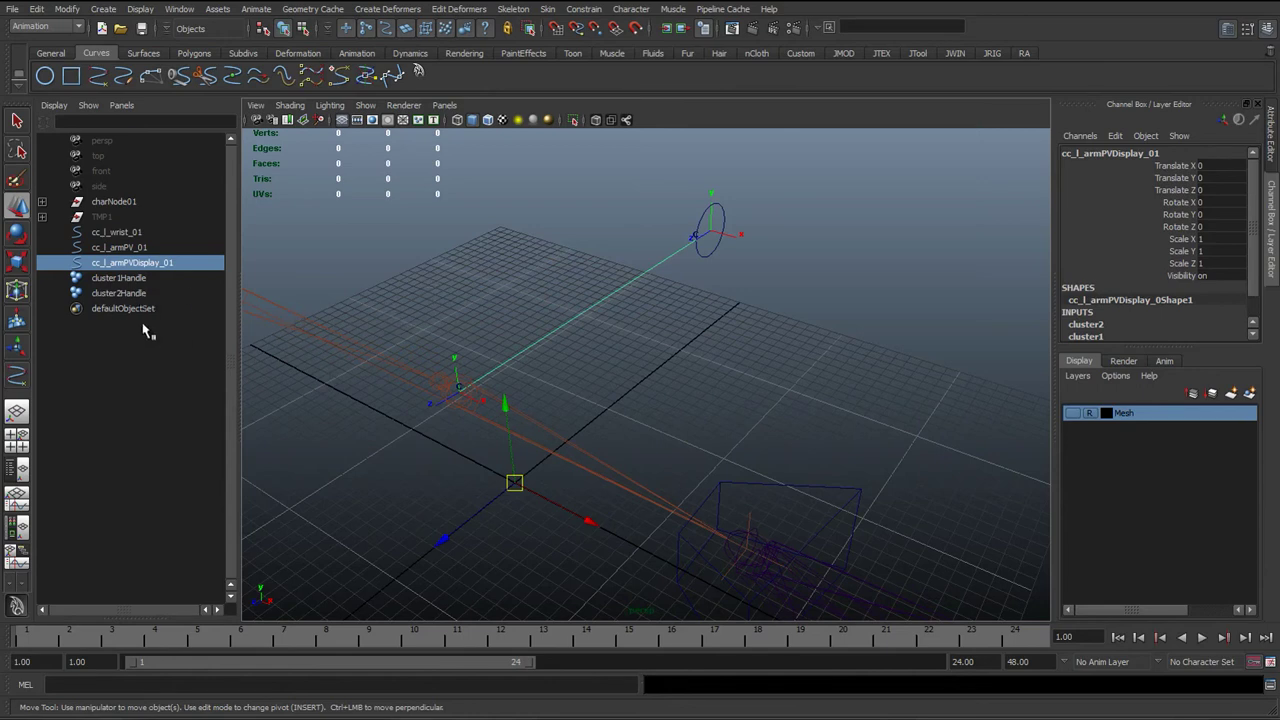
pyautogui.doubleClick(163, 262)
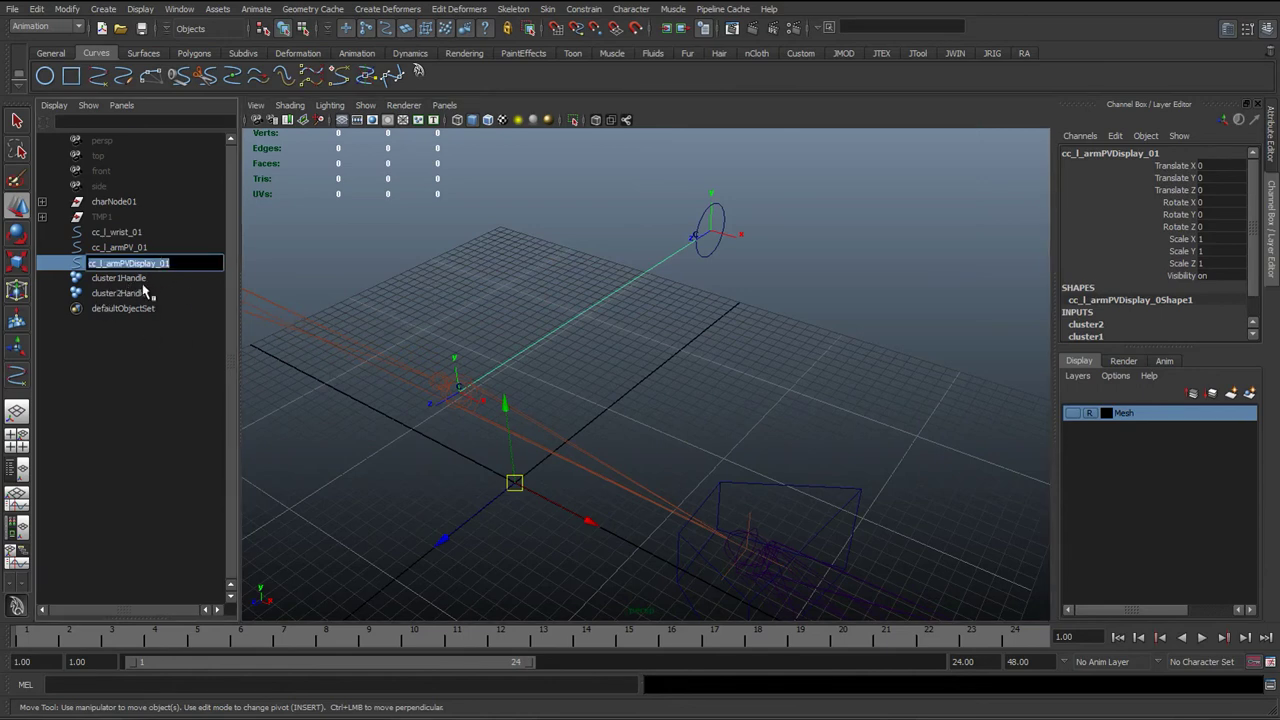
pyautogui.click(120, 279)
pyautogui.doubleClick(120, 279)
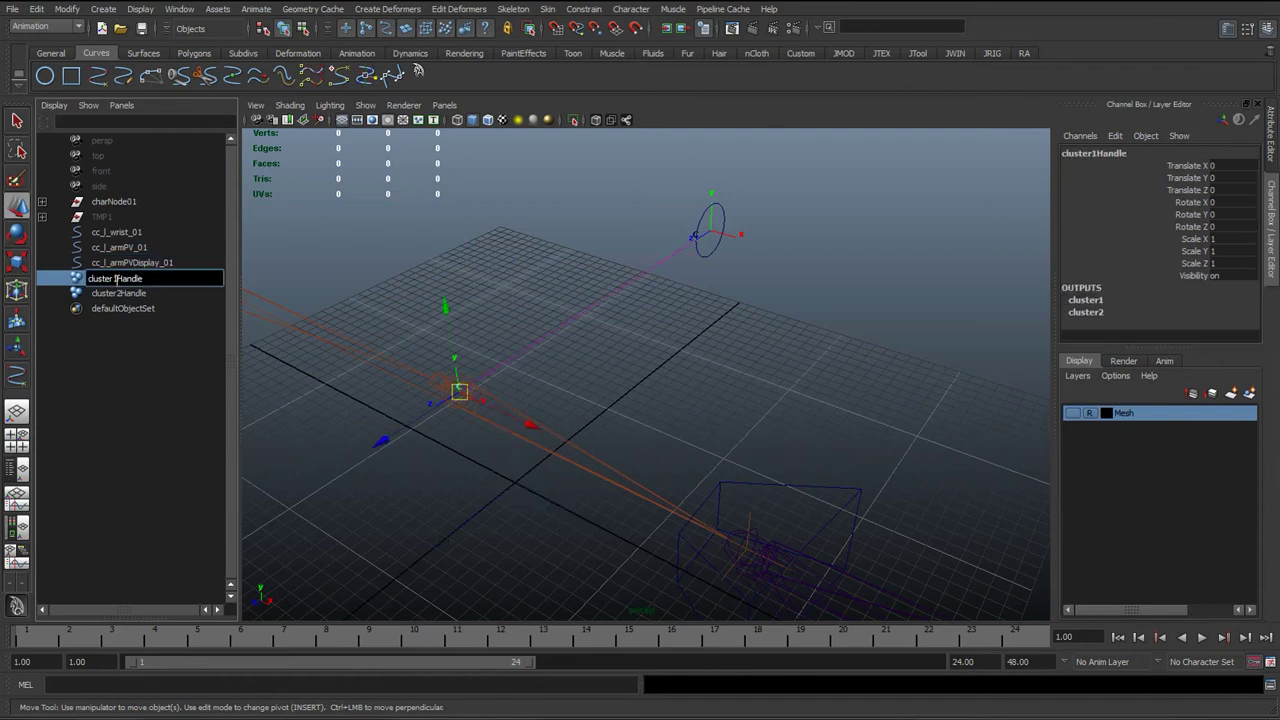
pyautogui.moveTo(113, 279); pyautogui.dragTo(167, 280)
pyautogui.moveTo(97, 279); pyautogui.dragTo(95, 279)
pyautogui.press('Right')
pyautogui.press('Return')
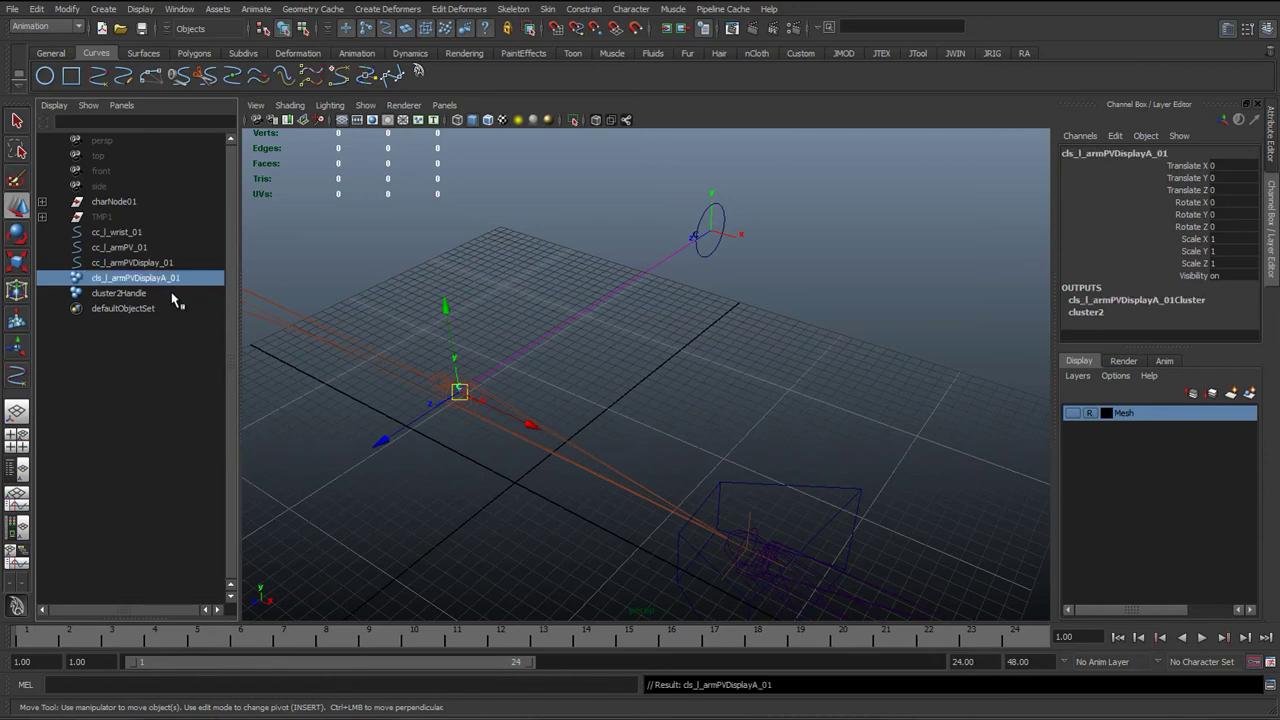
# - Rename the cluster at the circle's edge as cls_l_armPVDisplayB_01, based on the elbow cluster's name
pyautogui.doubleClick(164, 277)
pyautogui.hotkey('ctrl', 'c')
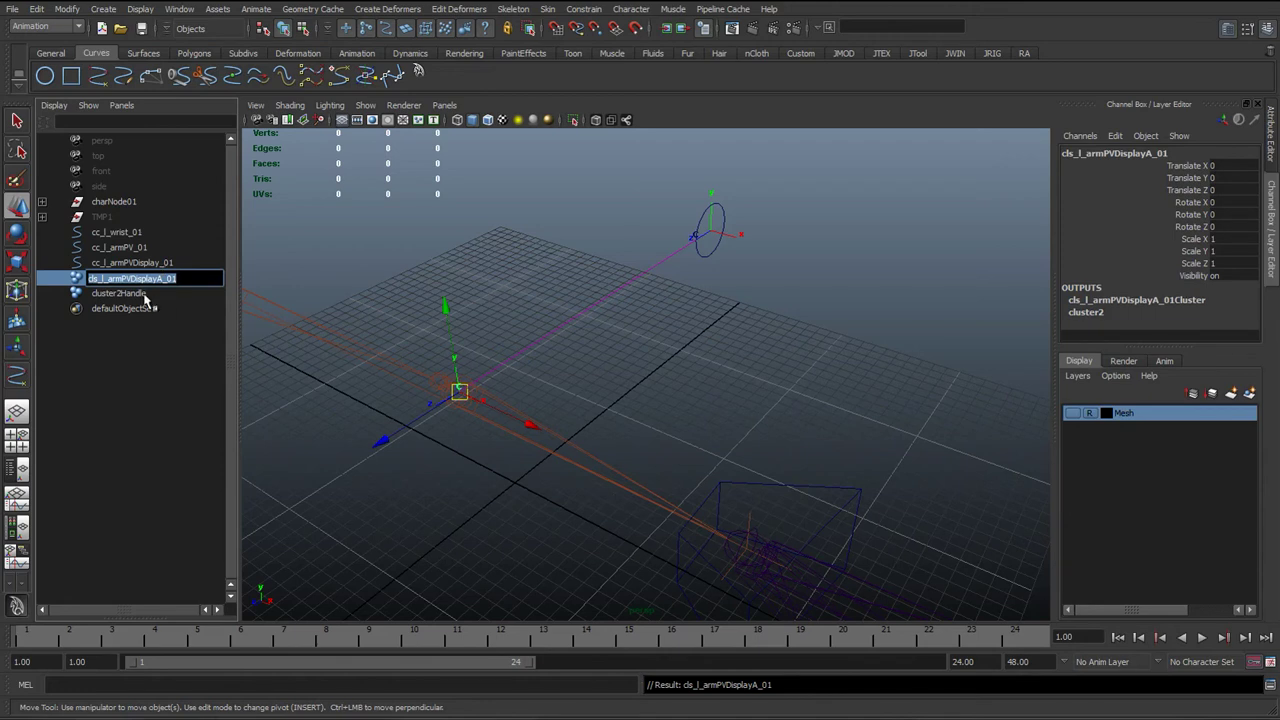
pyautogui.doubleClick(159, 293)
pyautogui.hotkey('ctrl', 'v')
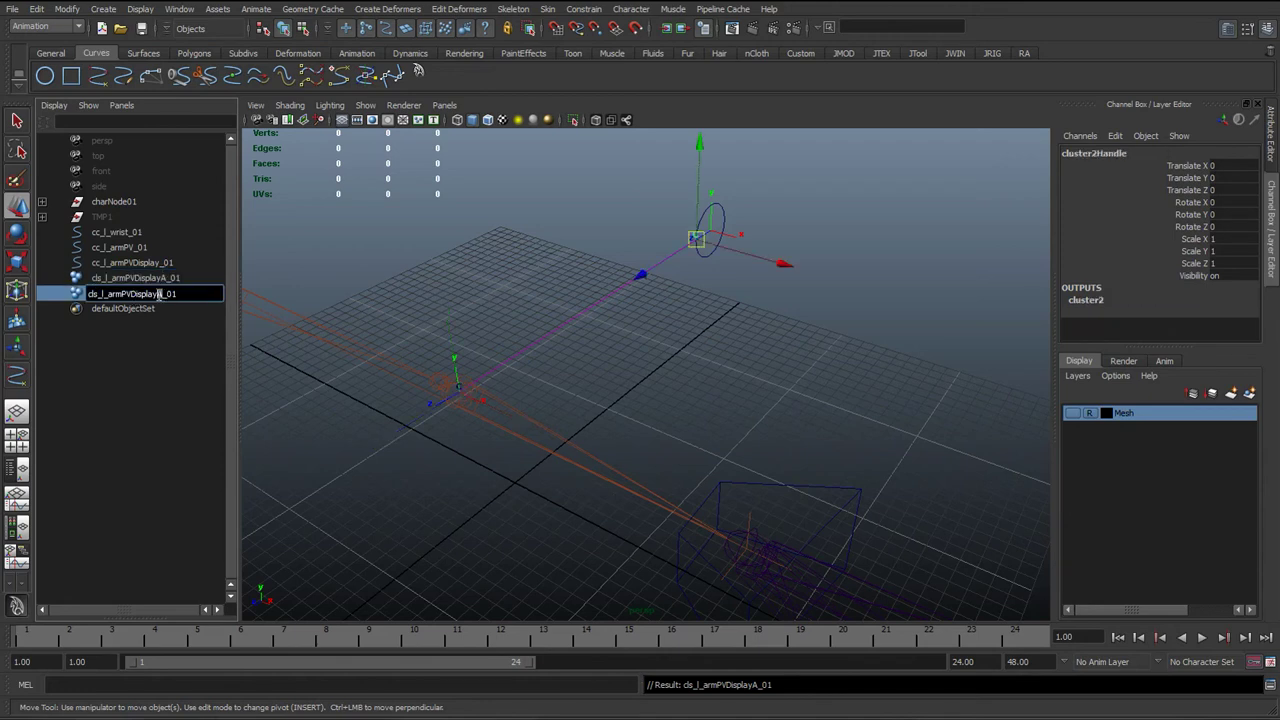
pyautogui.press('Return')
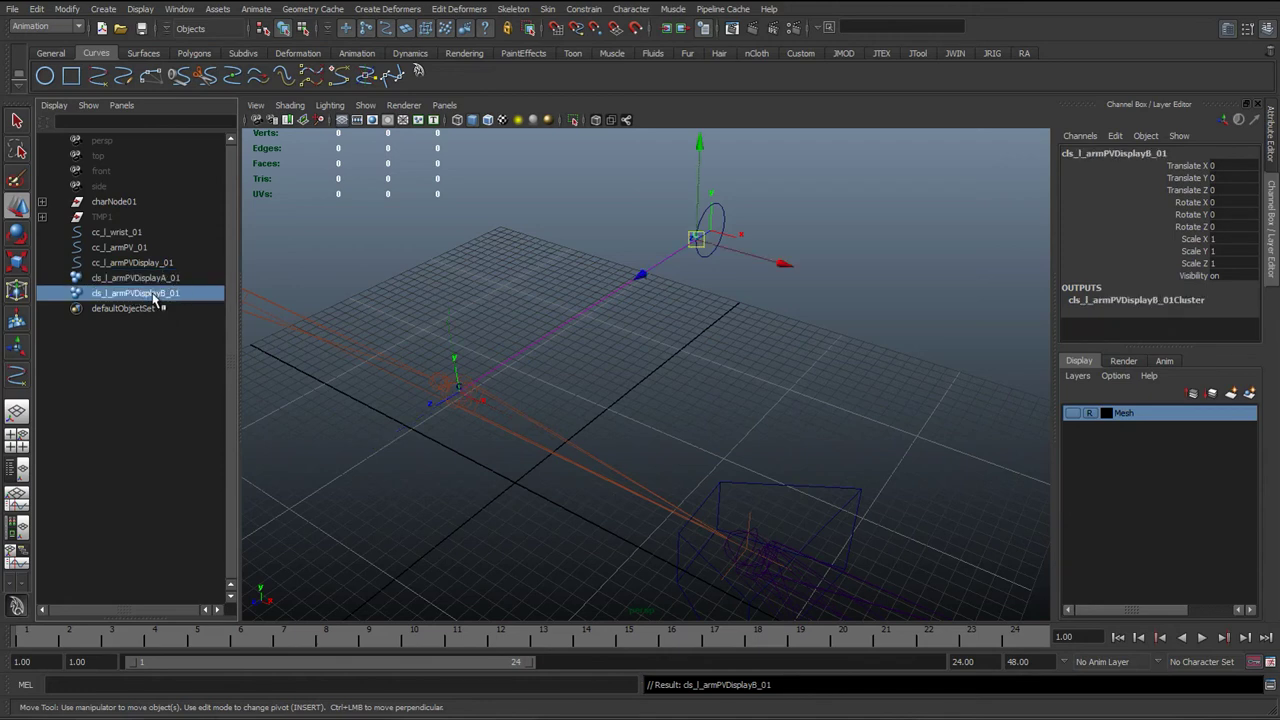
pyautogui.click(159, 278)
pyautogui.click(160, 293)
# - Duplicate cc_l_wrist_01, cc_l_armPV_01 and cc_l_armPVDisplay_01 together and group the copies
pyautogui.click(416, 305)
pyautogui.press('q')
pyautogui.keyDown('alt'); pyautogui.moveTo(416, 360); pyautogui.dragTo(351, 360); pyautogui.keyUp('alt')
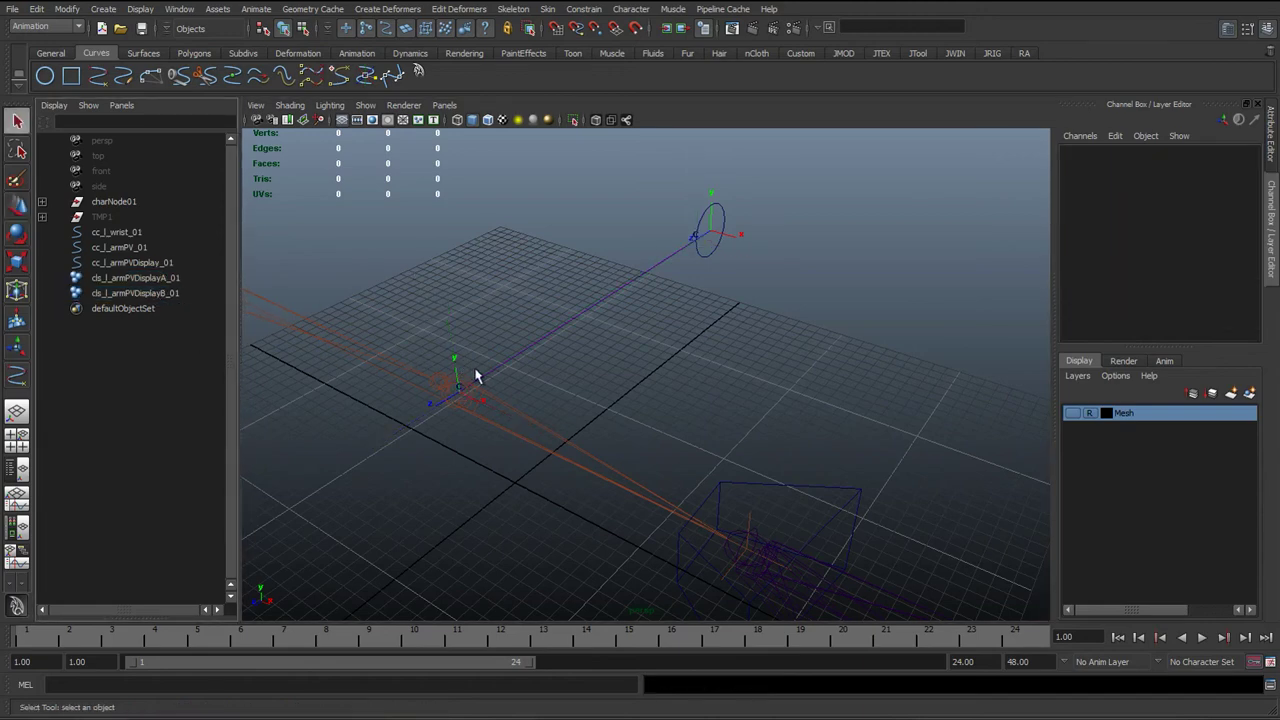
pyautogui.moveTo(477, 374)
pyautogui.keyDown('alt'); pyautogui.mouseDown()
pyautogui.moveTo(560, 383)
pyautogui.moveTo(470, 373)
pyautogui.mouseUp(); pyautogui.keyUp('alt')
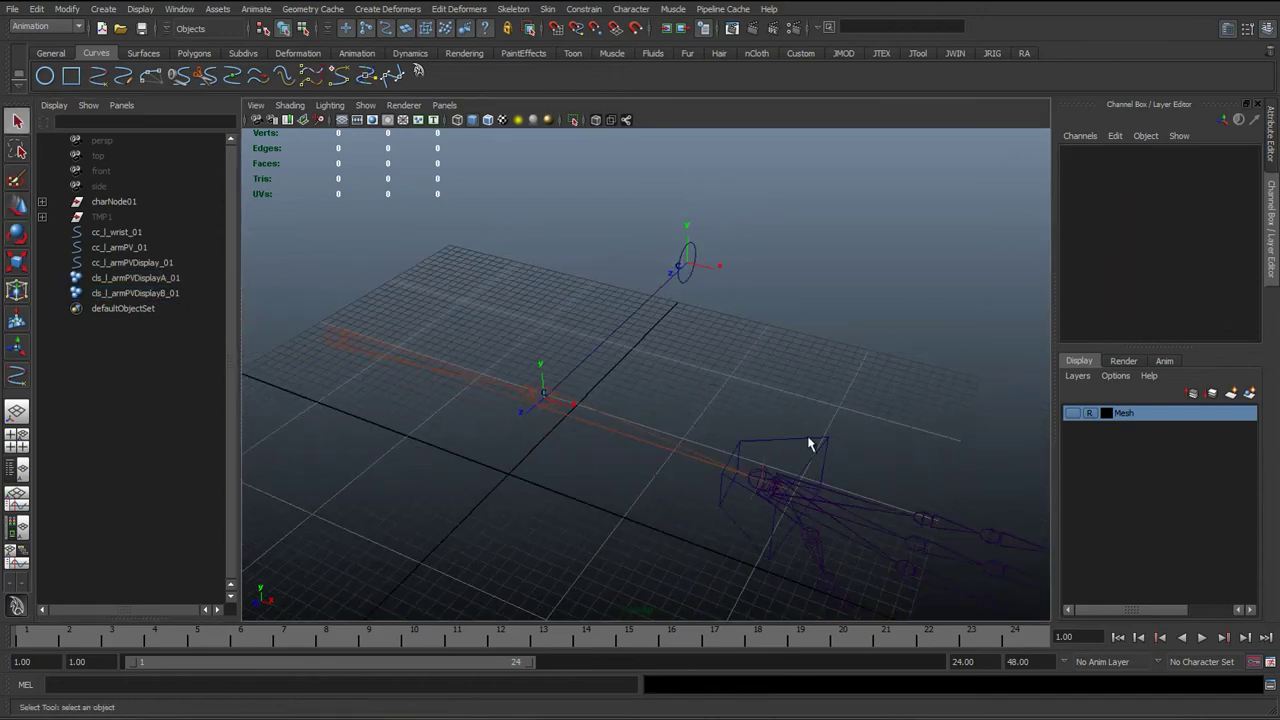
pyautogui.click(828, 452)
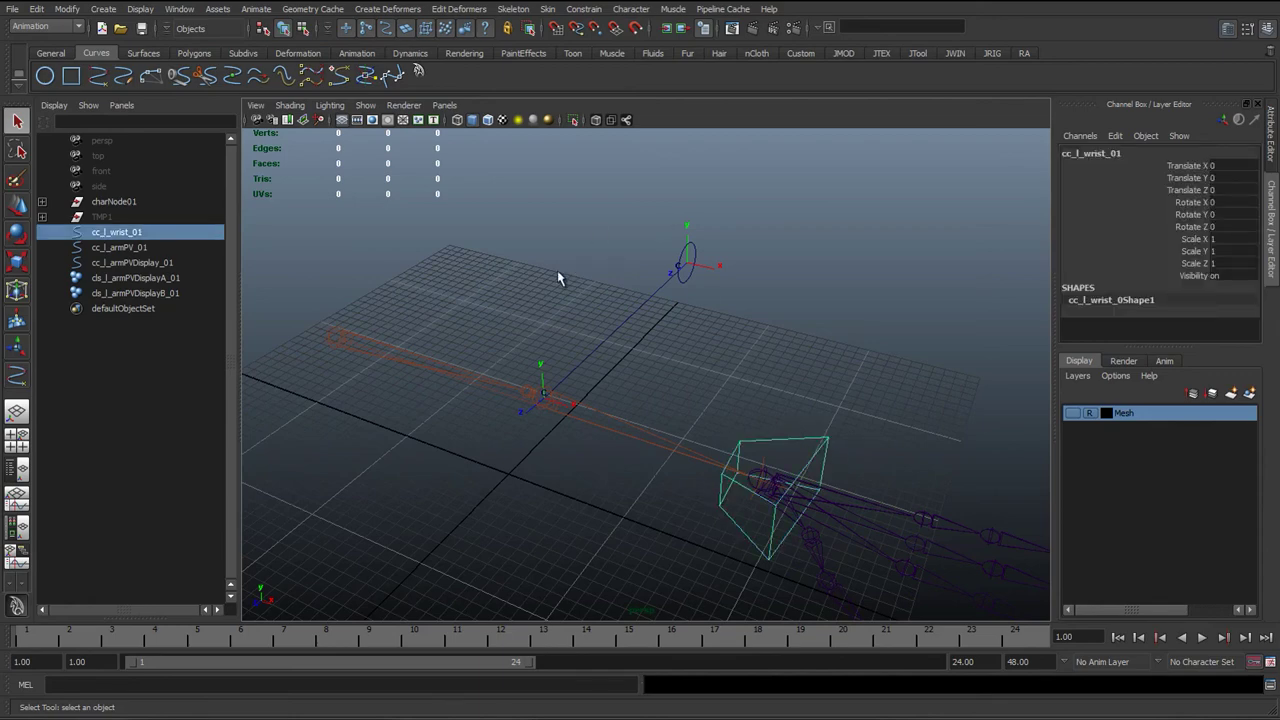
pyautogui.keyDown('shift'); pyautogui.click(131, 248); pyautogui.keyUp('shift')
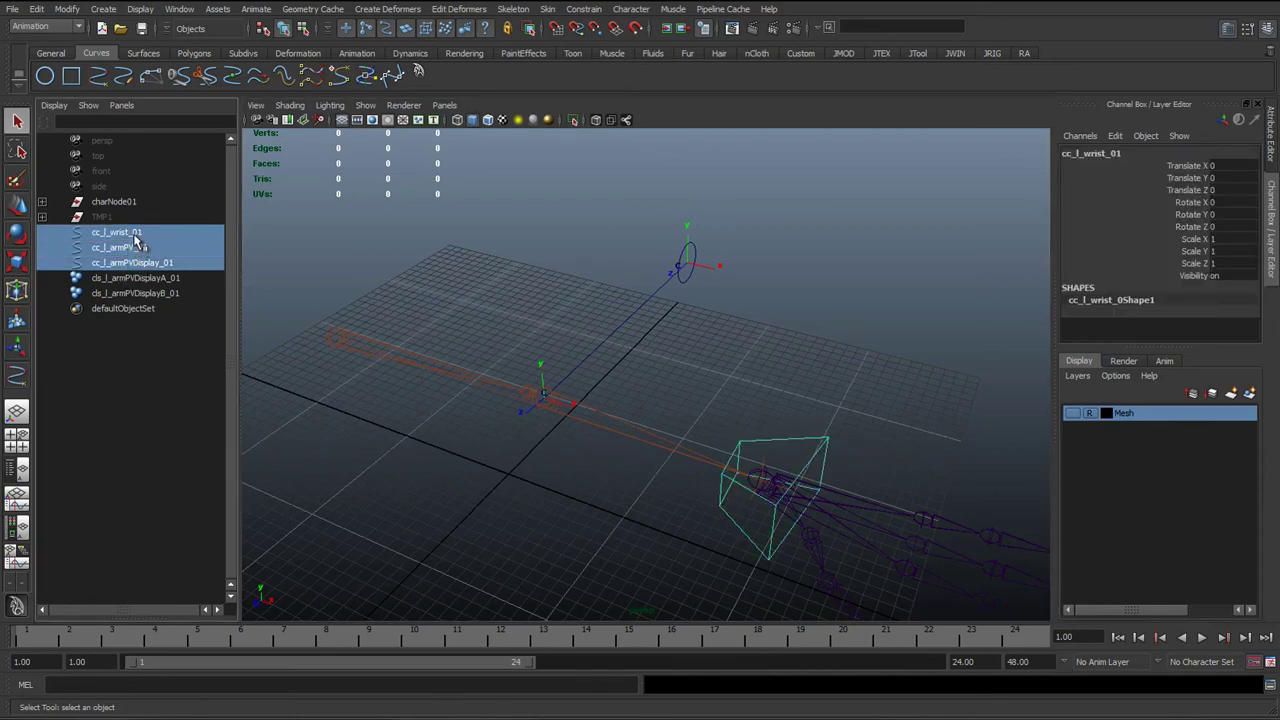
pyautogui.keyDown('shift'); pyautogui.click(137, 262); pyautogui.keyUp('shift')
pyautogui.keyDown('alt'); pyautogui.moveTo(566, 294); pyautogui.dragTo(377, 389); pyautogui.keyUp('alt')
pyautogui.hotkey('ctrl', 'd')
pyautogui.hotkey('ctrl', 'g')
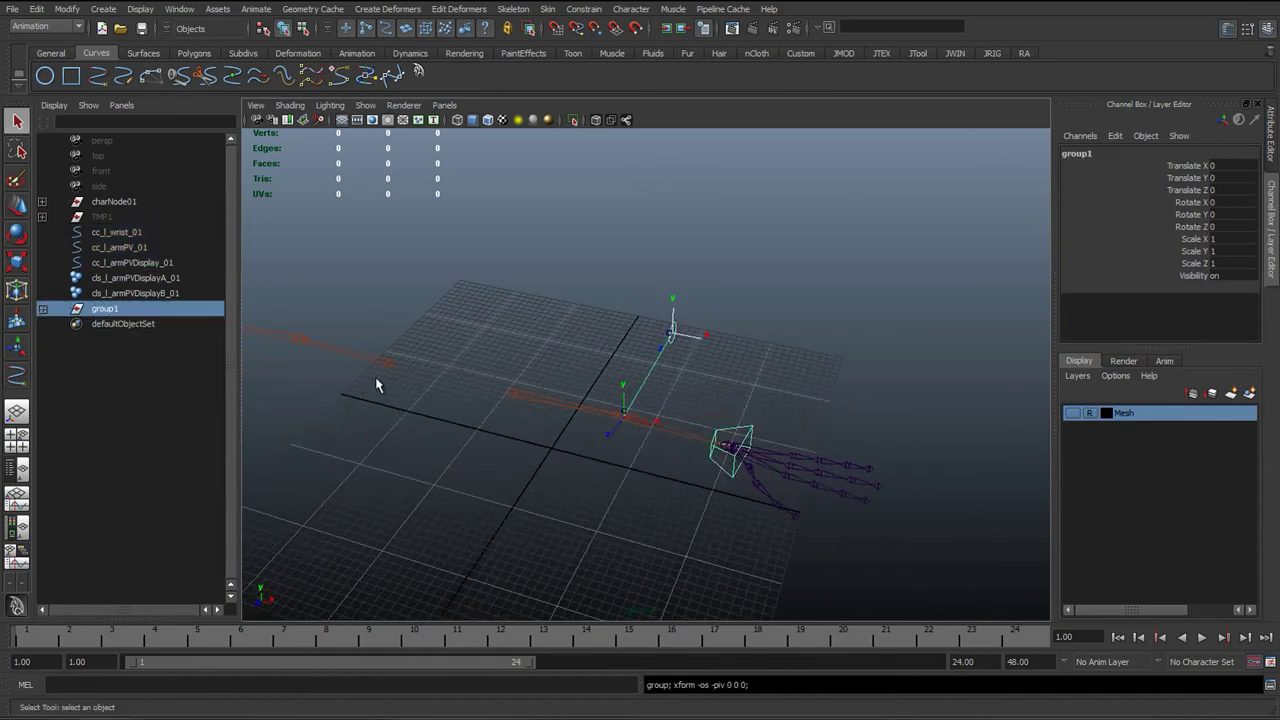
# - Mirror the group of duplicated controls to the right arm by setting its Scale X to -1
pyautogui.press('w')
pyautogui.keyDown('alt'); pyautogui.moveTo(483, 385); pyautogui.dragTo(524, 379, button='middle'); pyautogui.keyUp('alt')
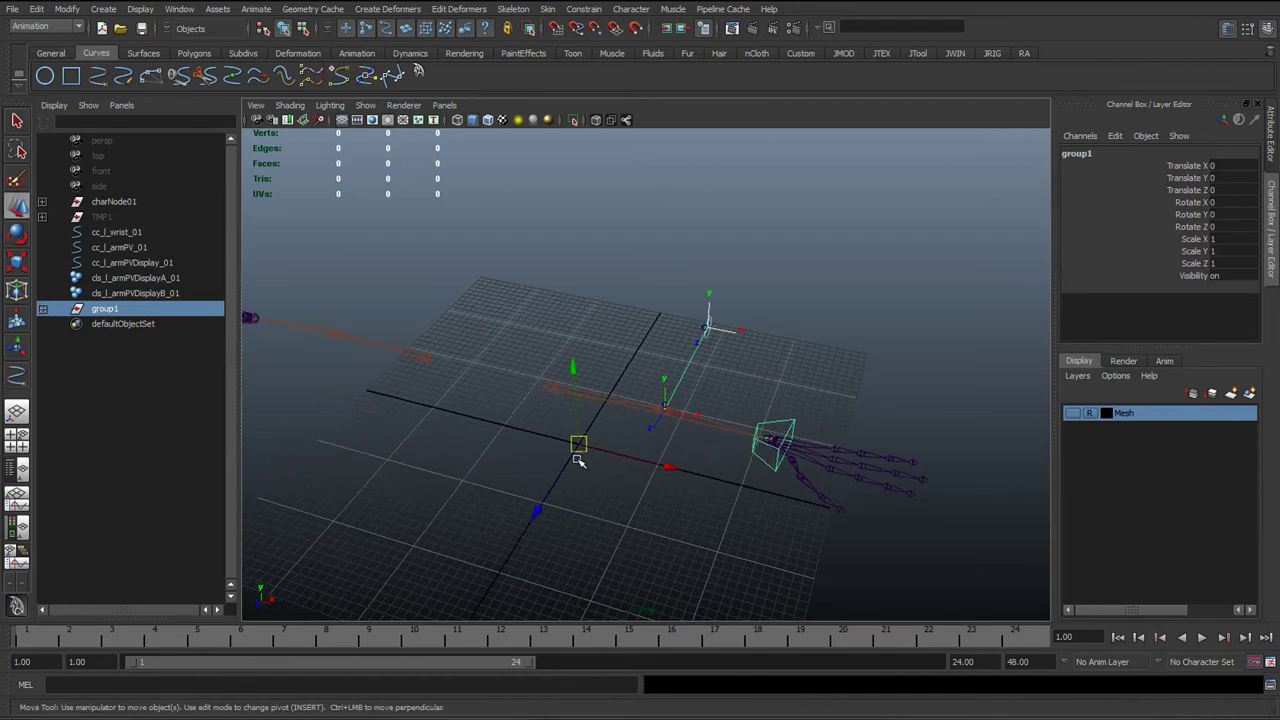
pyautogui.keyDown('alt'); pyautogui.moveTo(590, 452); pyautogui.dragTo(623, 437); pyautogui.keyUp('alt')
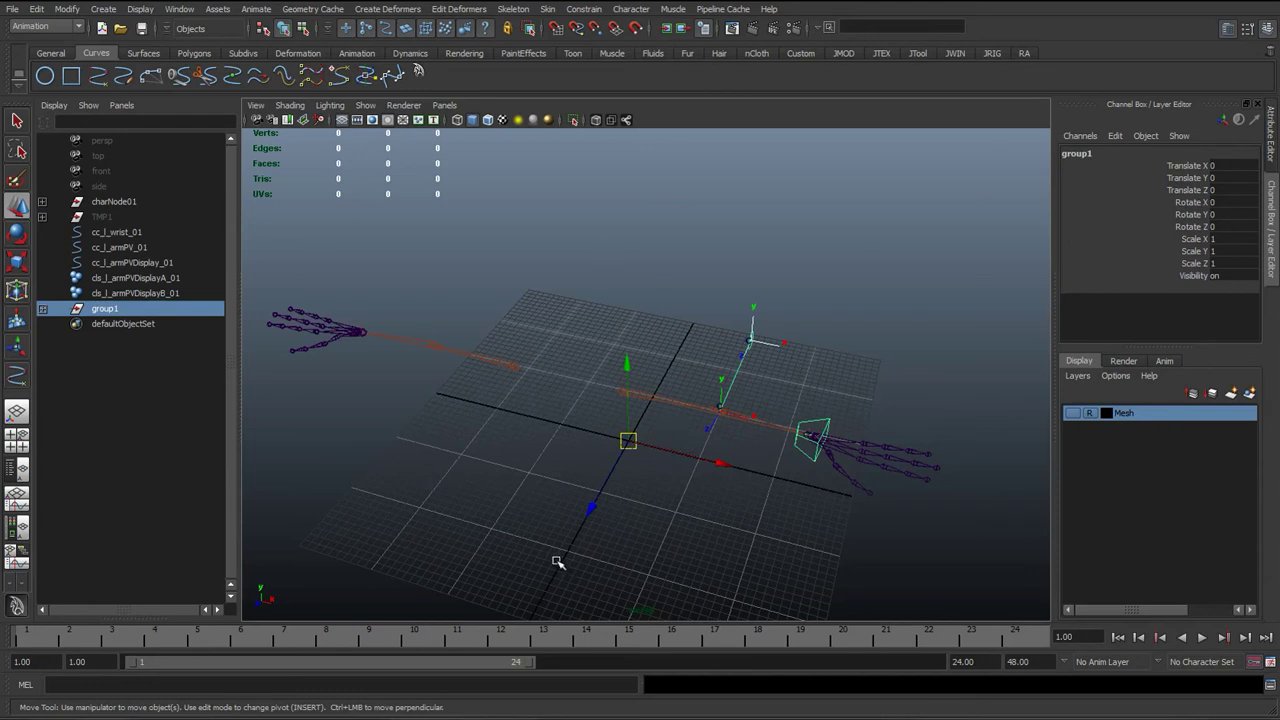
pyautogui.press('r')
pyautogui.click(1236, 238)
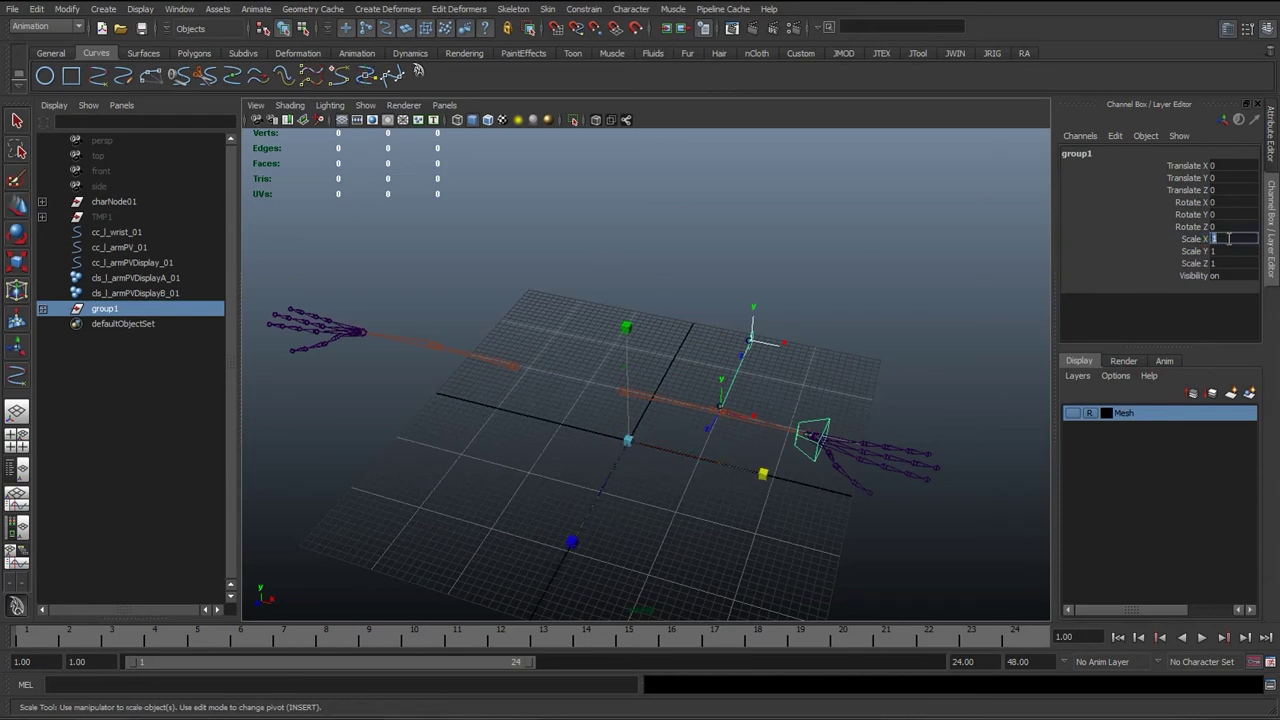
pyautogui.write('-1')
pyautogui.press('Return')
pyautogui.keyDown('alt'); pyautogui.moveTo(600, 357); pyautogui.dragTo(562, 368); pyautogui.keyUp('alt')
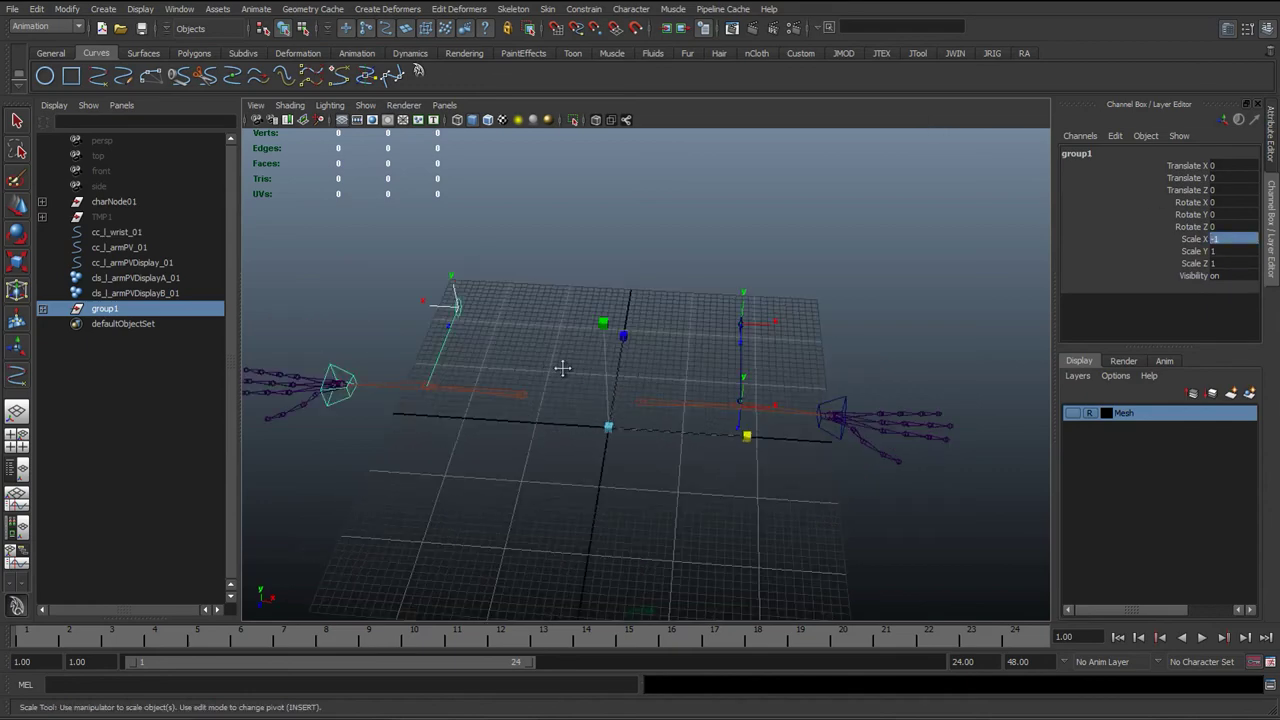
pyautogui.keyDown('alt'); pyautogui.moveTo(562, 368); pyautogui.dragTo(594, 344, button='middle'); pyautogui.keyUp('alt')
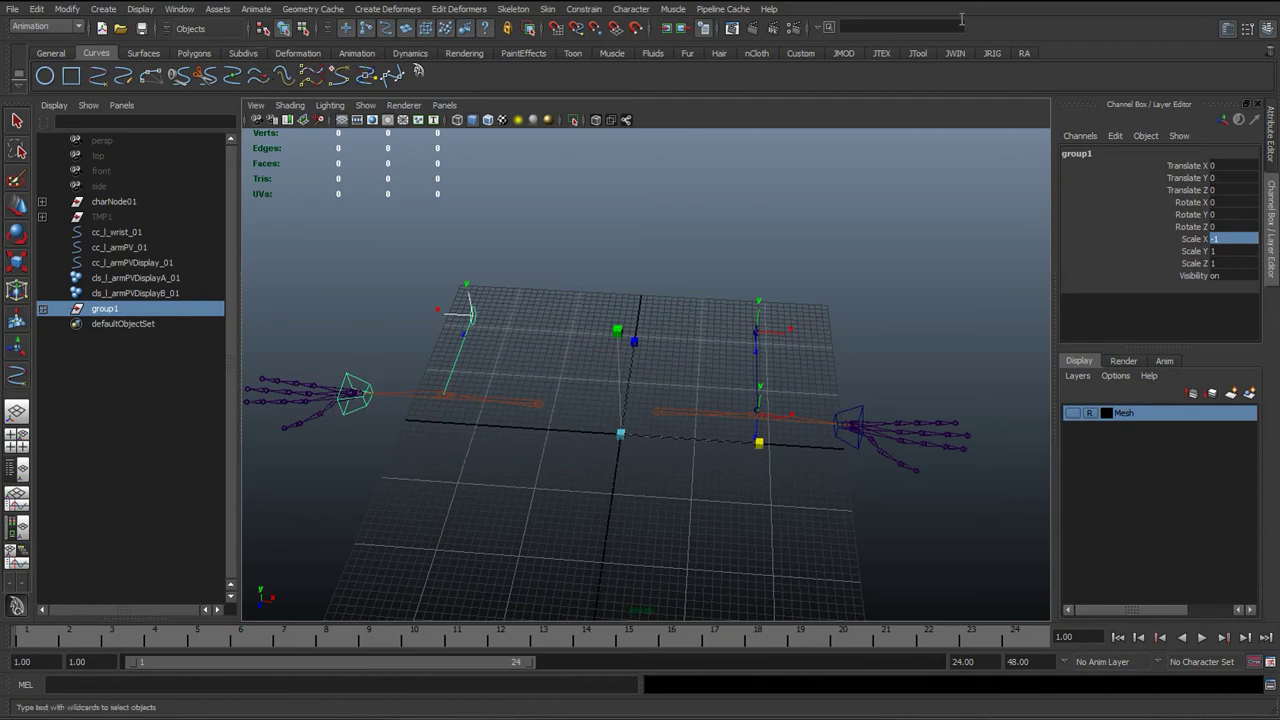
# - Unparent the three mirrored controls, cc_l_wrist_02, cc_l_armPV_02 and cc_l_armPVDisplay_02, from group1
pyautogui.click(42, 308)
pyautogui.click(107, 326)
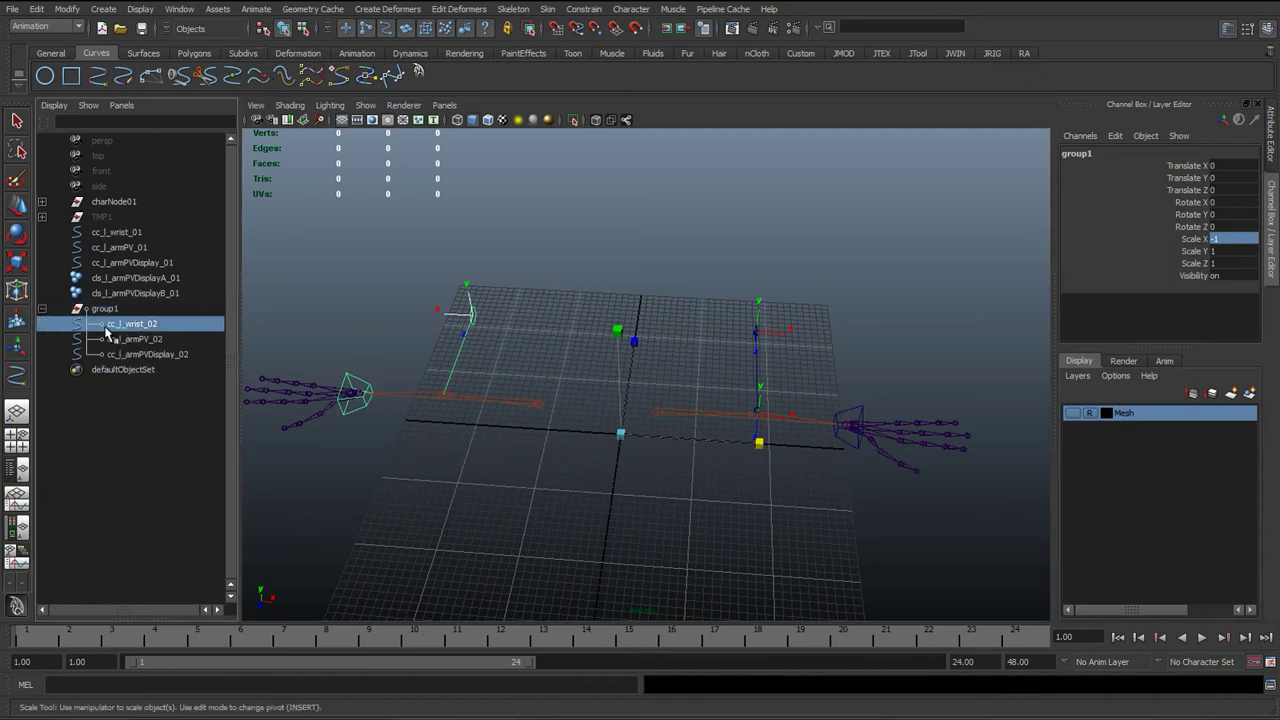
pyautogui.keyDown('shift'); pyautogui.click(108, 354); pyautogui.keyUp('shift')
pyautogui.press('w')
pyautogui.hotkey('shift', 'p')
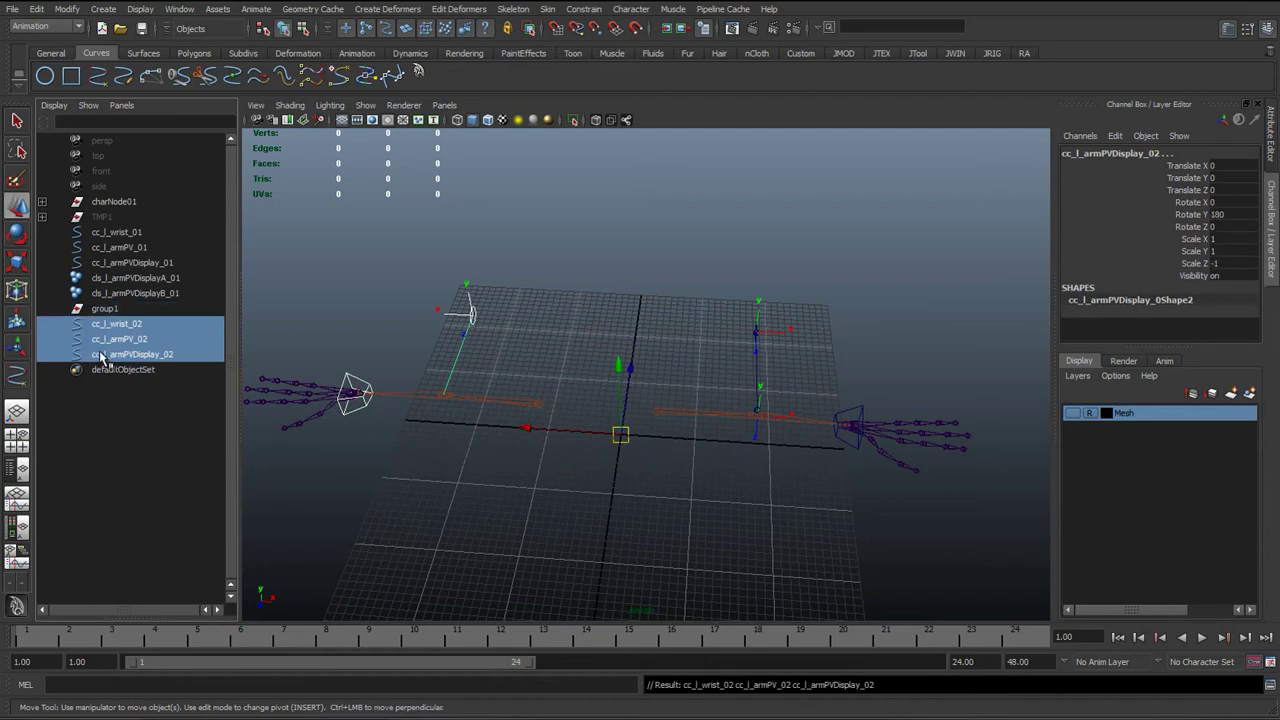
# - Delete the empty group1 and freeze the transformations of cc_l_wrist_02, cc_l_armPV_02 and cc_l_armPVDisplay_02
pyautogui.click(108, 314)
pyautogui.press('Delete')
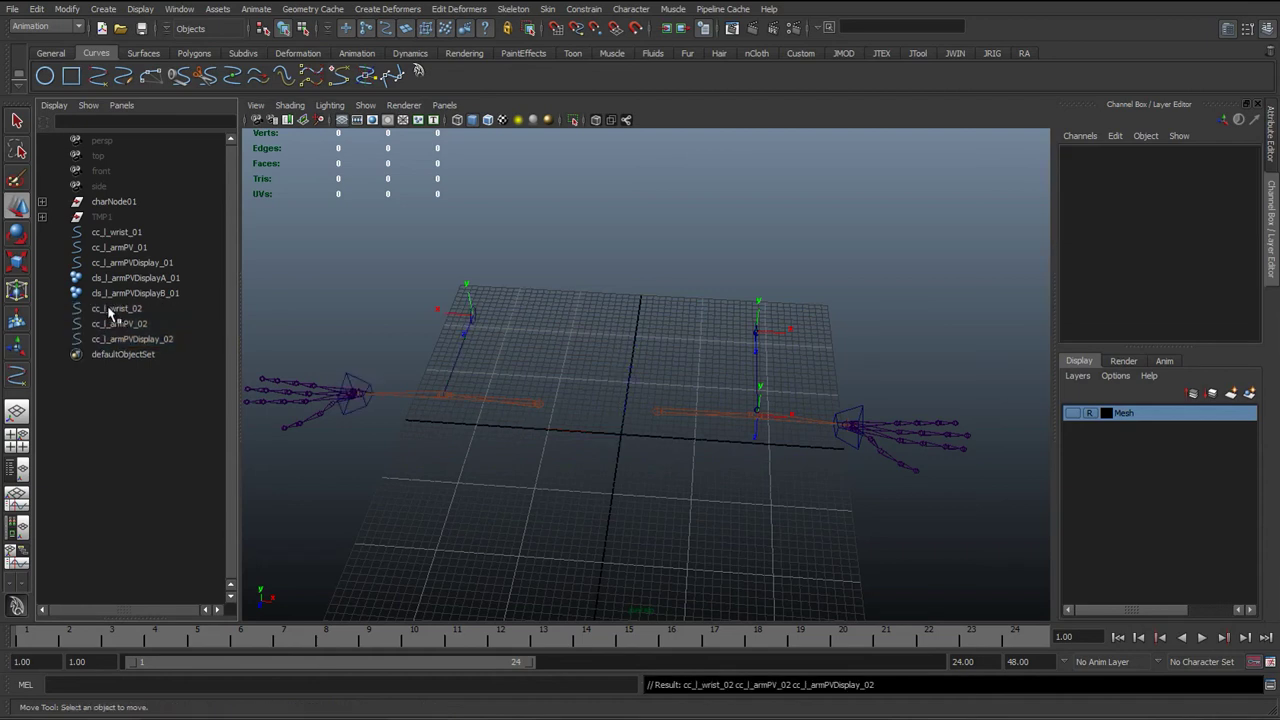
pyautogui.moveTo(108, 310); pyautogui.dragTo(110, 340)
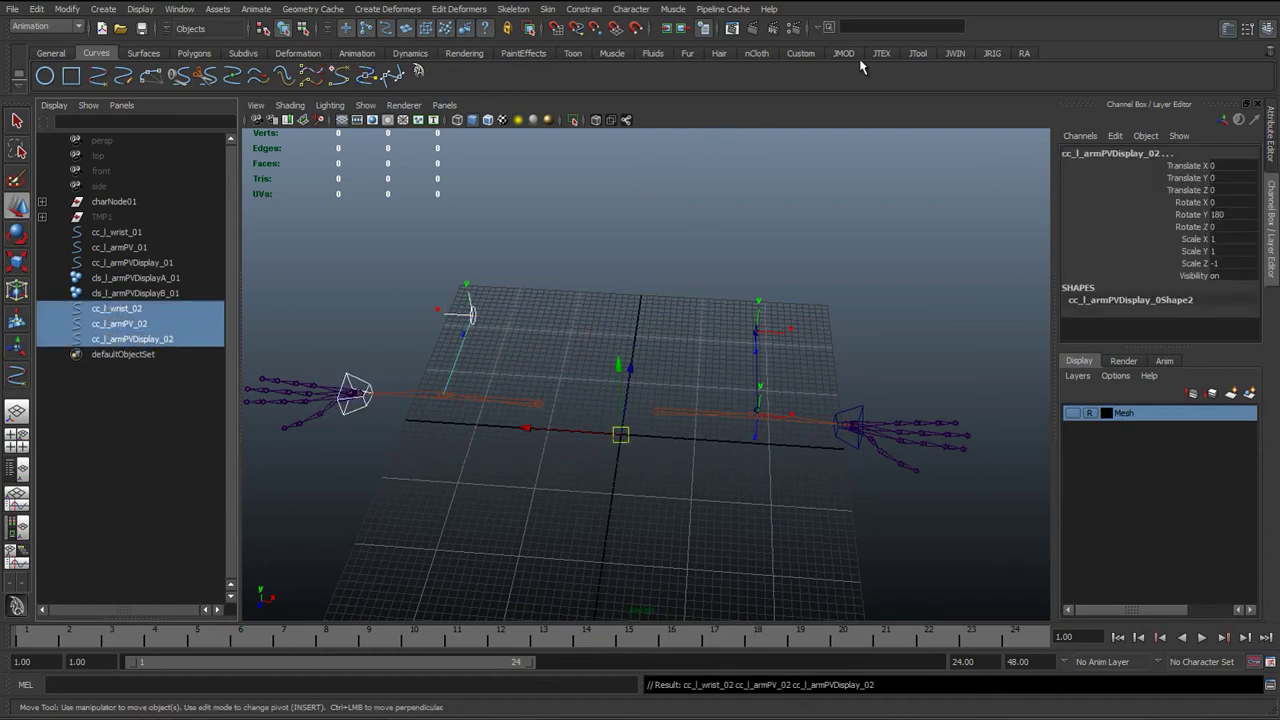
pyautogui.click(918, 55)
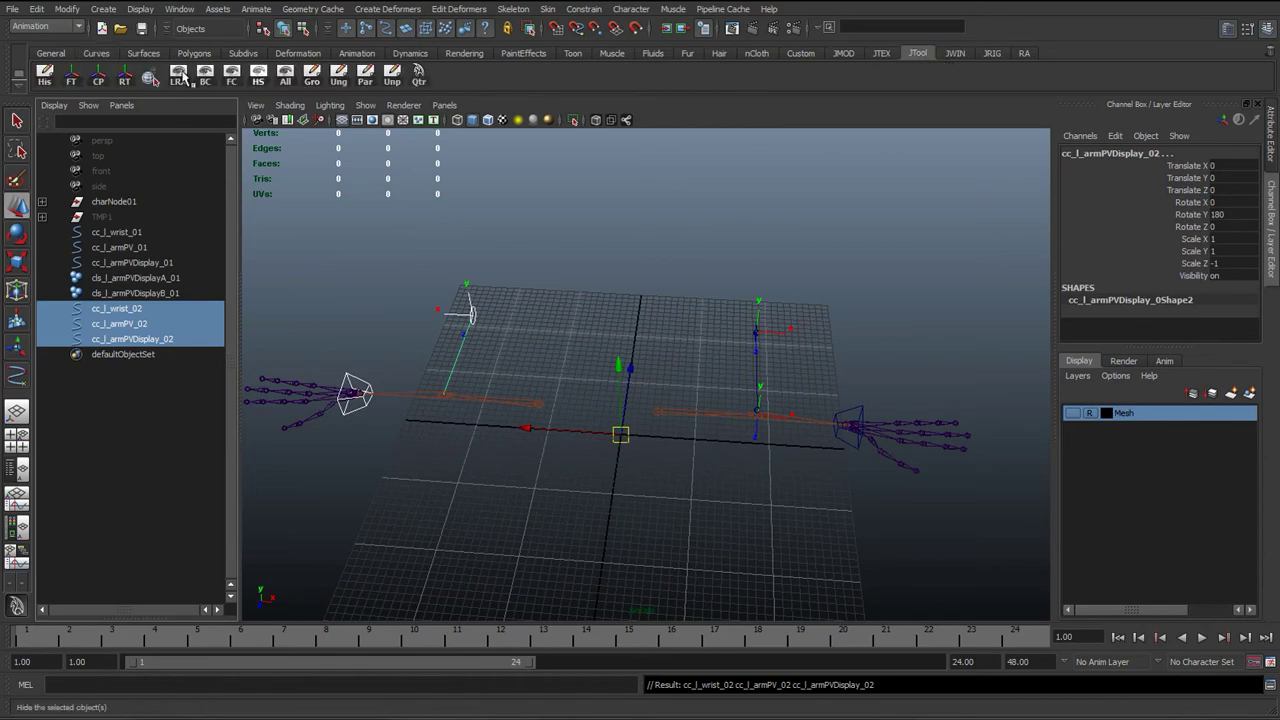
pyautogui.click(72, 77)
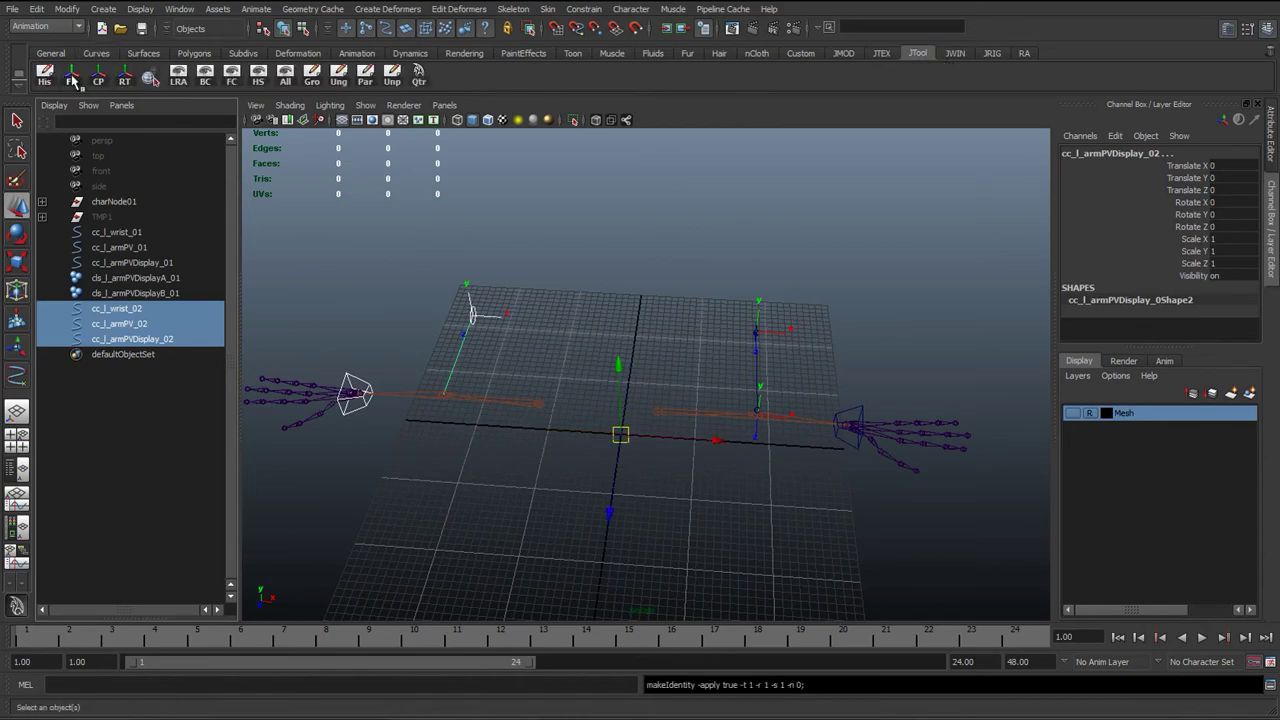
# - Create a cluster on the elbow-end control vertex of the mirrored display curve cc_l_armPVDisplay_02
pyautogui.keyDown('alt'); pyautogui.moveTo(343, 408); pyautogui.dragTo(563, 361); pyautogui.keyUp('alt')
pyautogui.click(469, 349)
pyautogui.click(566, 357)
pyautogui.moveTo(566, 357); pyautogui.dragTo(416, 362, button='right')
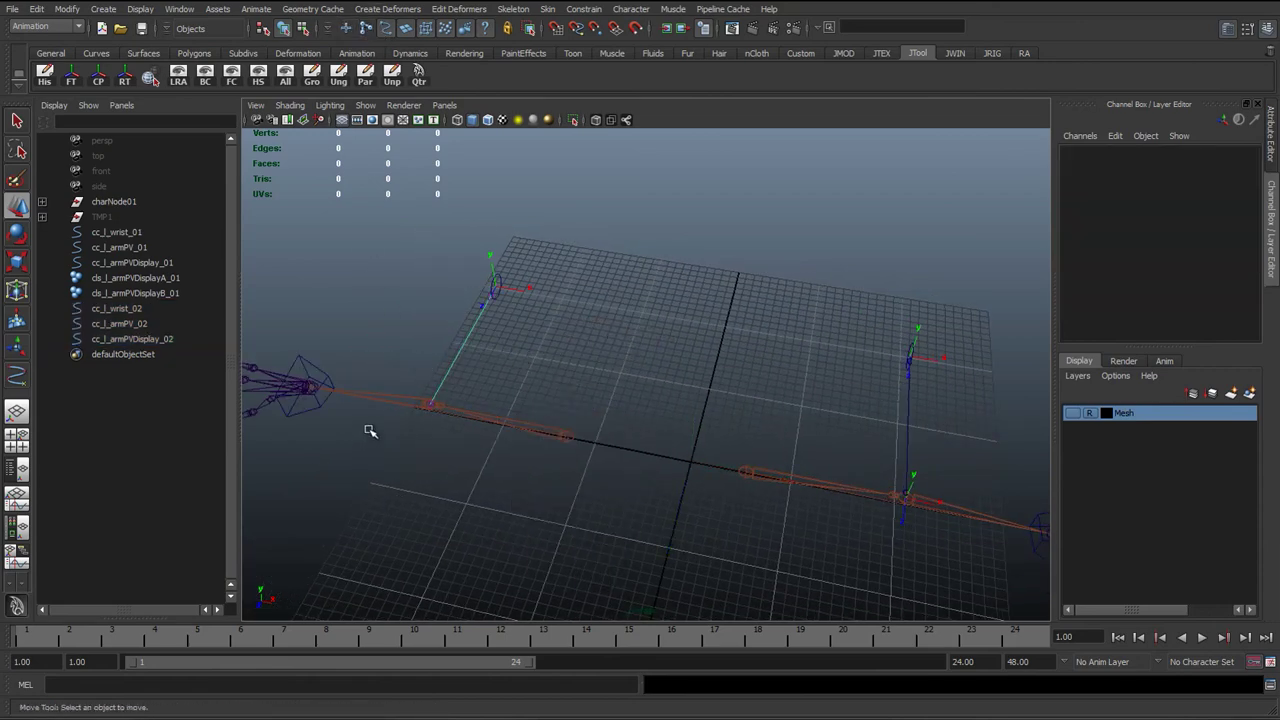
pyautogui.click(455, 410)
pyautogui.click(387, 9)
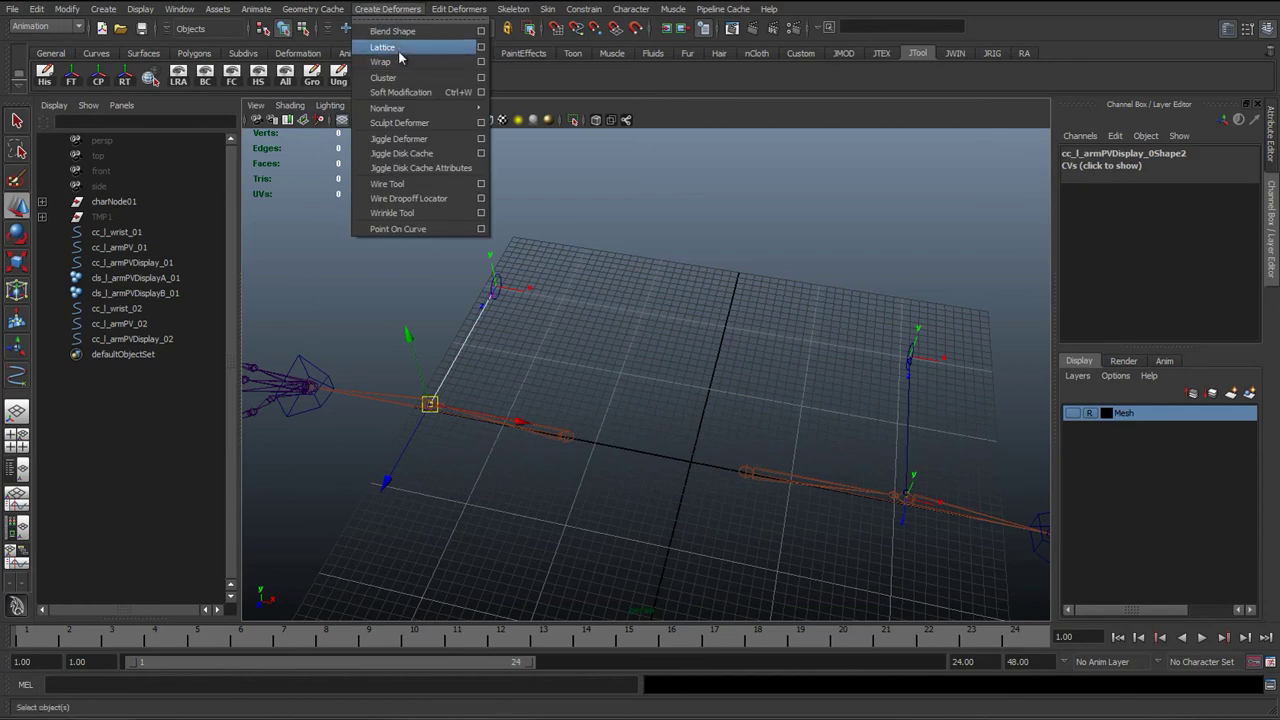
pyautogui.click(398, 80)
# - Create a second cluster on the display curve's other end vertex, beside the right pole-vector circle
pyautogui.moveTo(456, 321); pyautogui.dragTo(517, 350)
pyautogui.moveTo(517, 350); pyautogui.dragTo(468, 345, button='right')
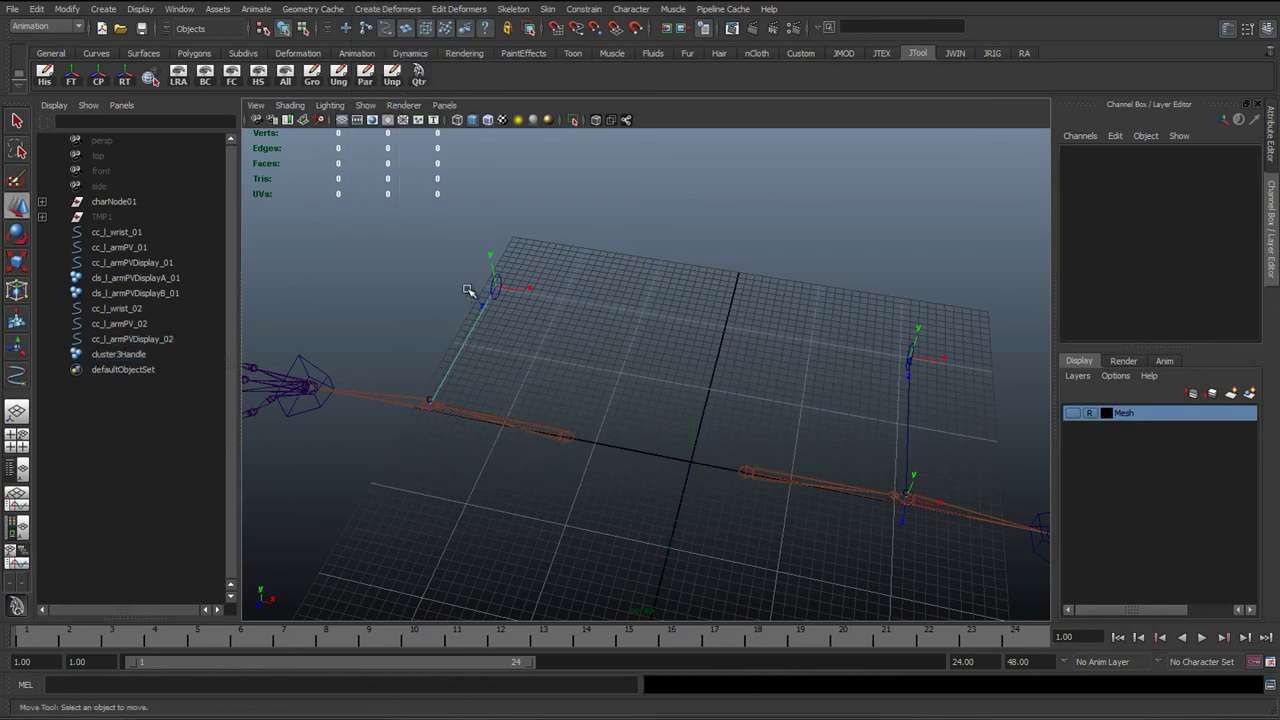
pyautogui.moveTo(469, 288); pyautogui.dragTo(532, 320)
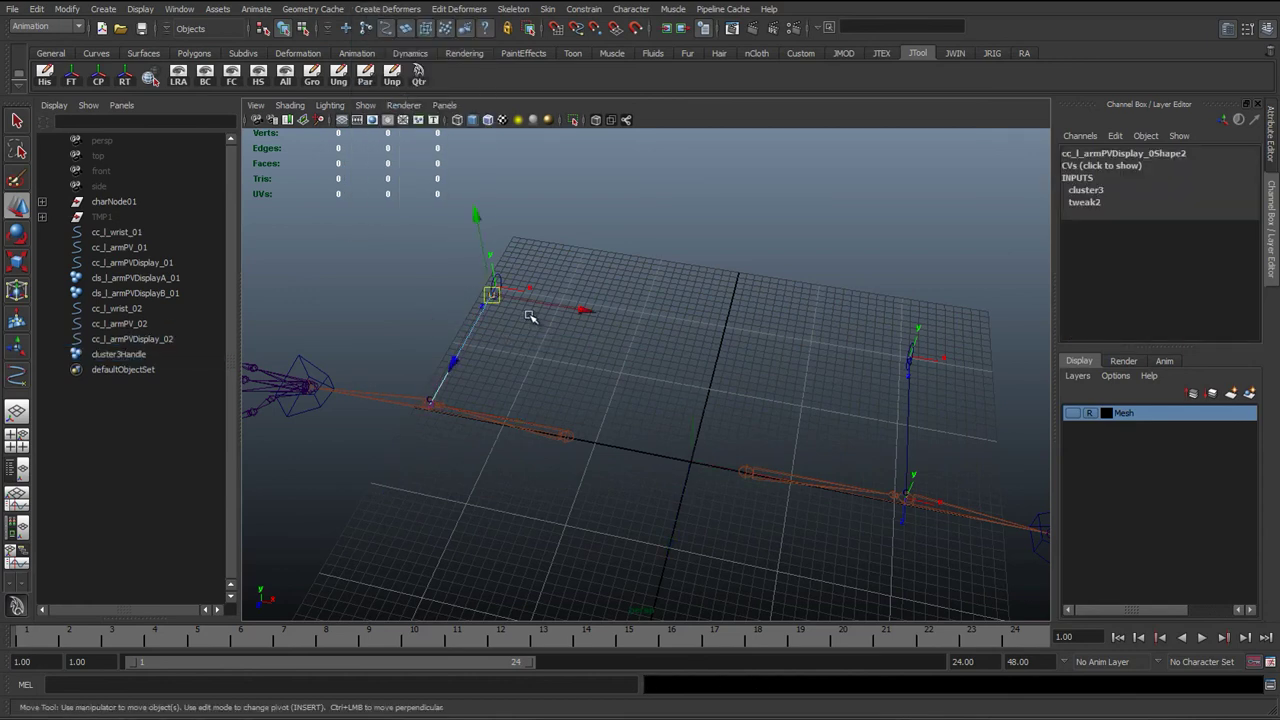
pyautogui.press('g')
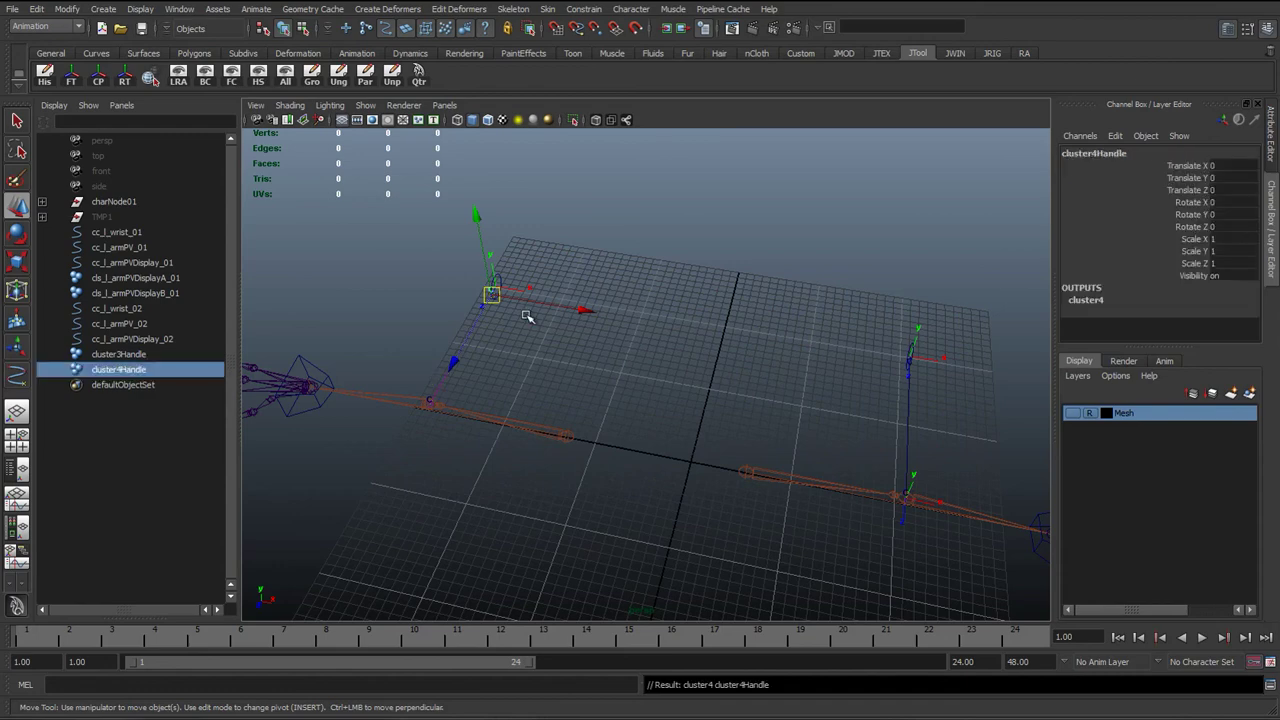
pyautogui.press('q')
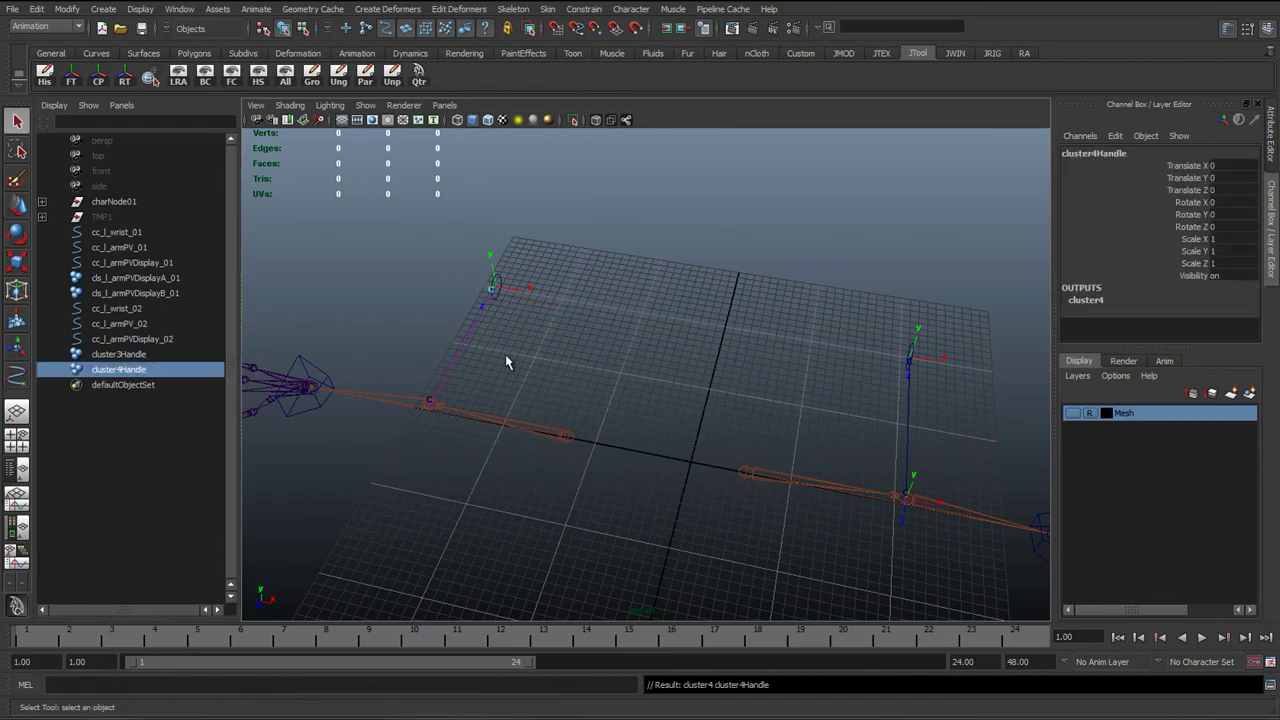
# - Rename the right elbow cluster as cls_r_armPVDisplayA_01, based on the name of cls_l_armPVDisplayA_01
pyautogui.keyDown('alt'); pyautogui.moveTo(517, 380); pyautogui.dragTo(475, 348); pyautogui.keyUp('alt')
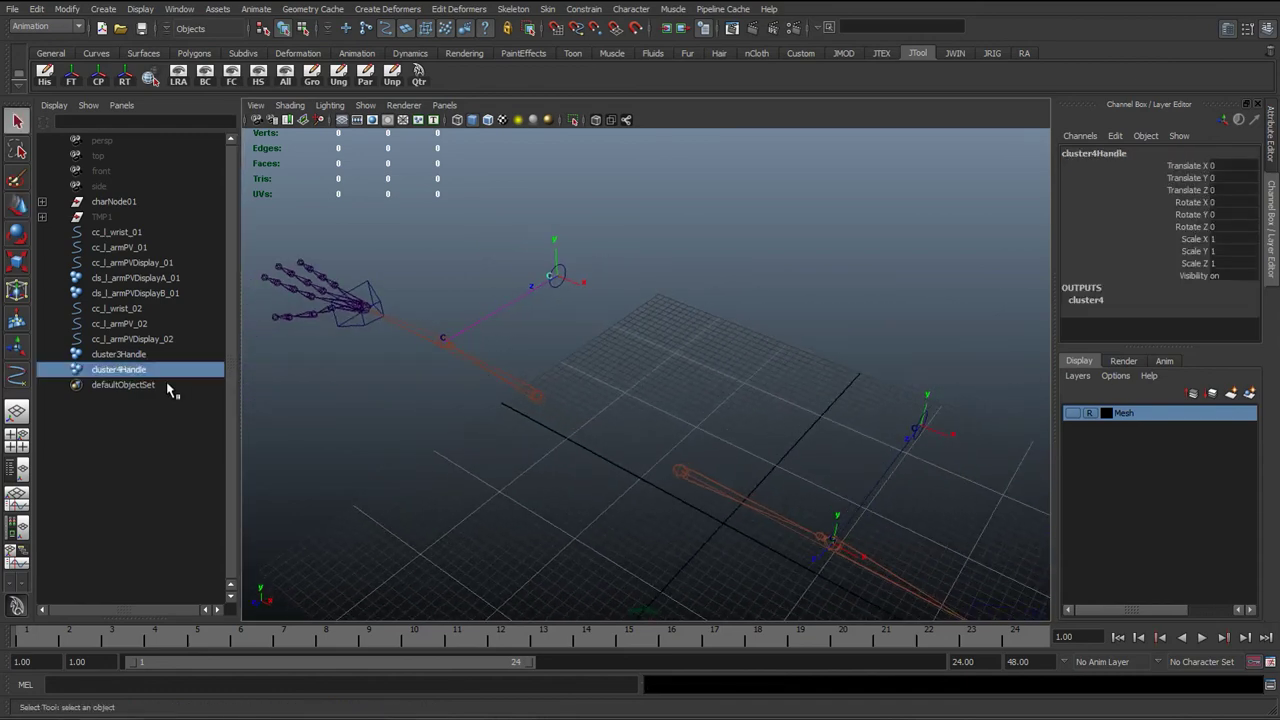
pyautogui.doubleClick(130, 278)
pyautogui.hotkey('ctrl', 'c')
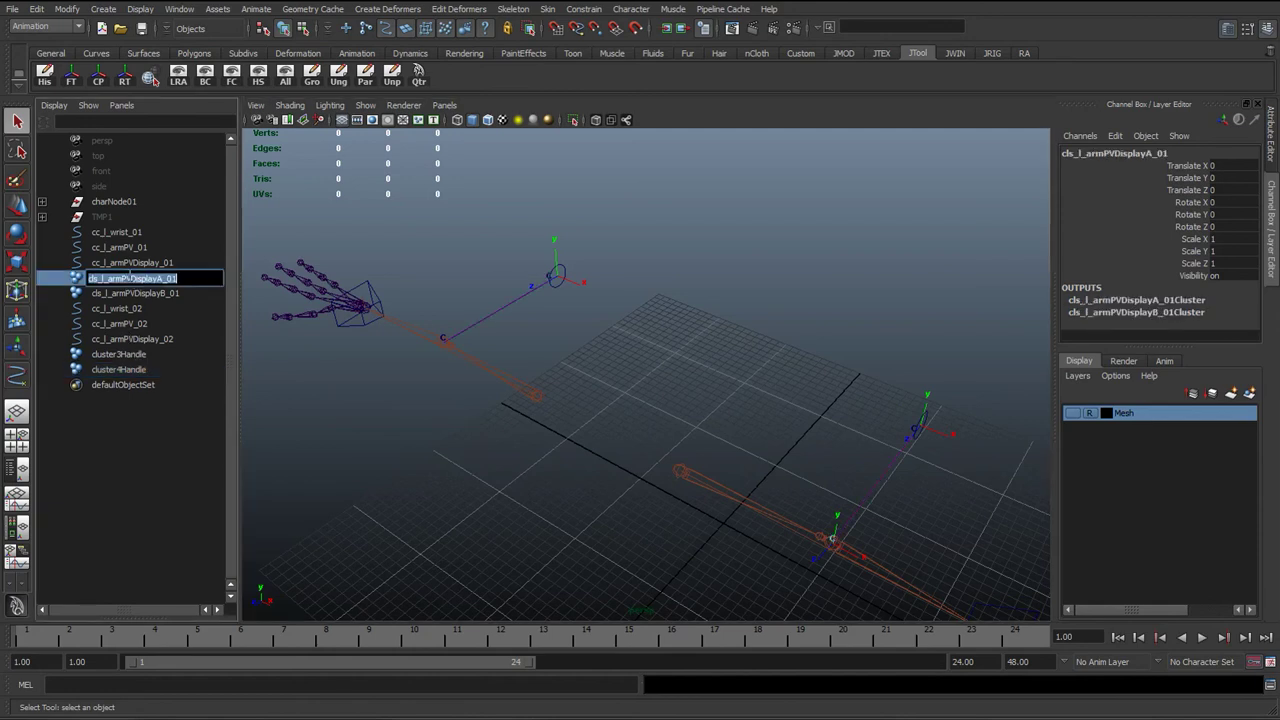
pyautogui.doubleClick(121, 355)
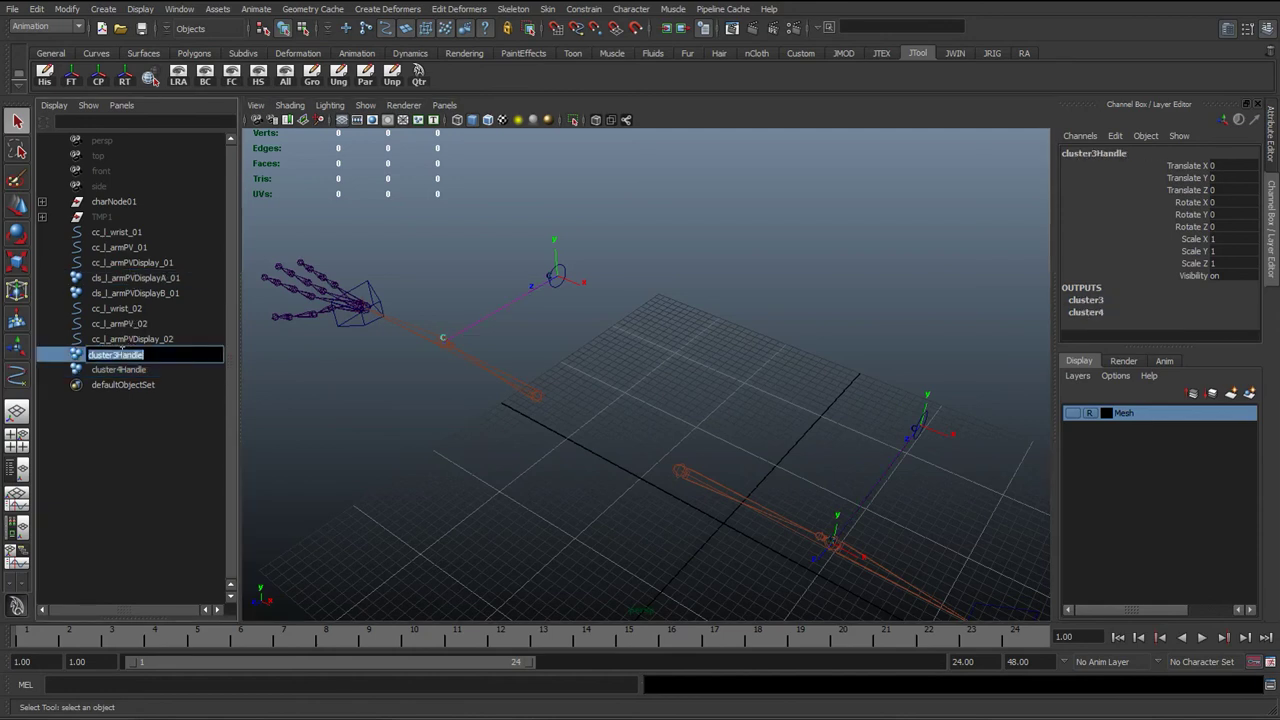
pyautogui.hotkey('ctrl', 'v')
pyautogui.press('BackSpace')
pyautogui.write('r')
pyautogui.press('Return')
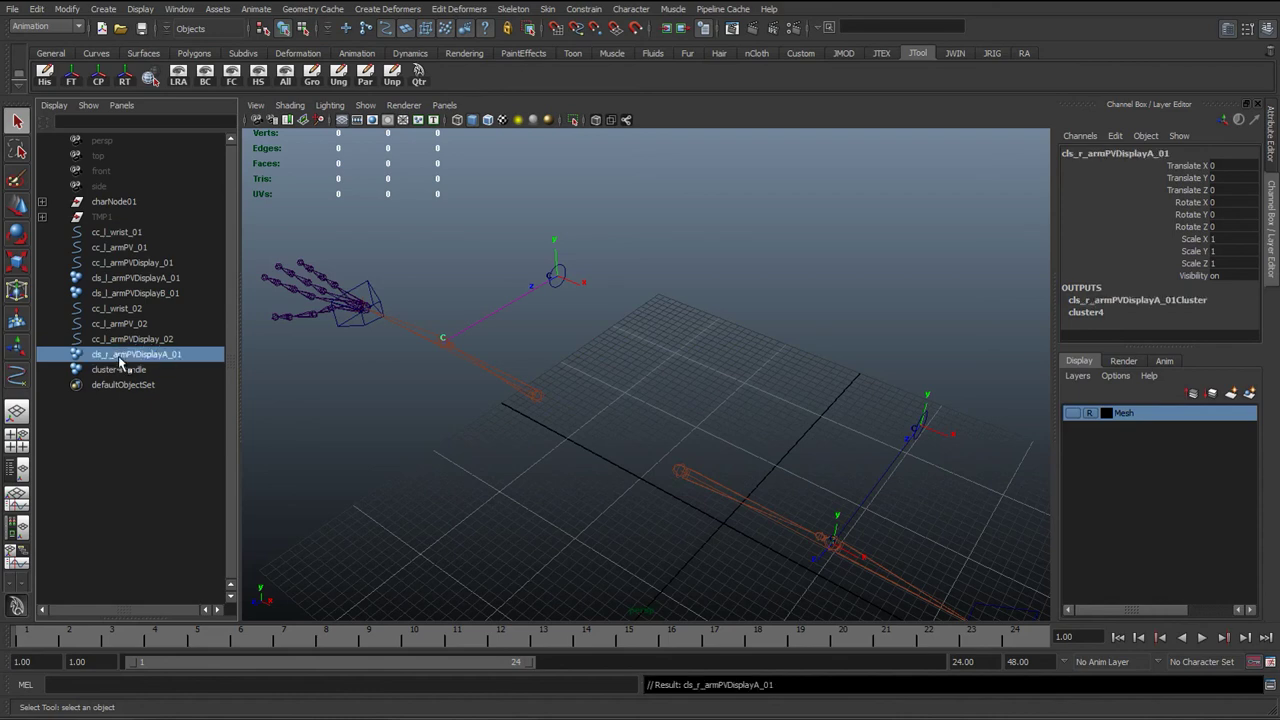
# - Rename the cluster at the right pole-vector circle as cls_r_armPVDisplayB_01
pyautogui.doubleClick(119, 368)
pyautogui.hotkey('ctrl', 'v')
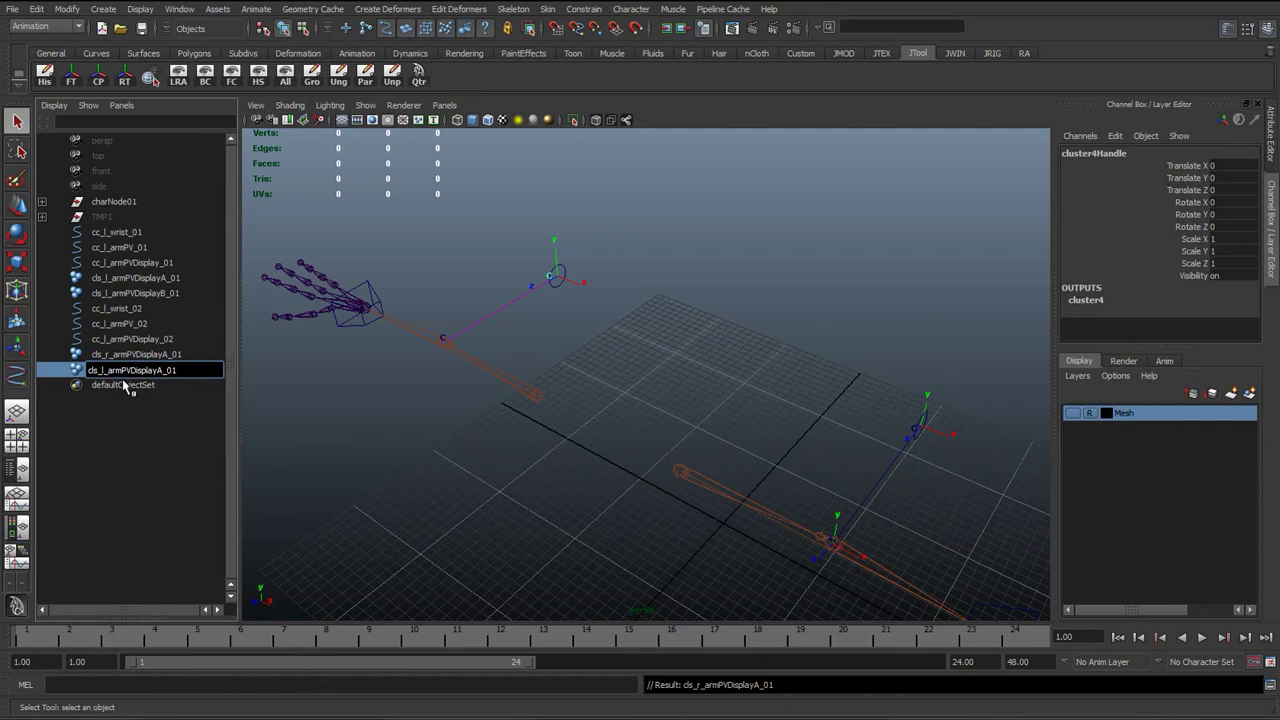
pyautogui.press('BackSpace')
pyautogui.write('r')
pyautogui.press('Return')
pyautogui.click(132, 357)
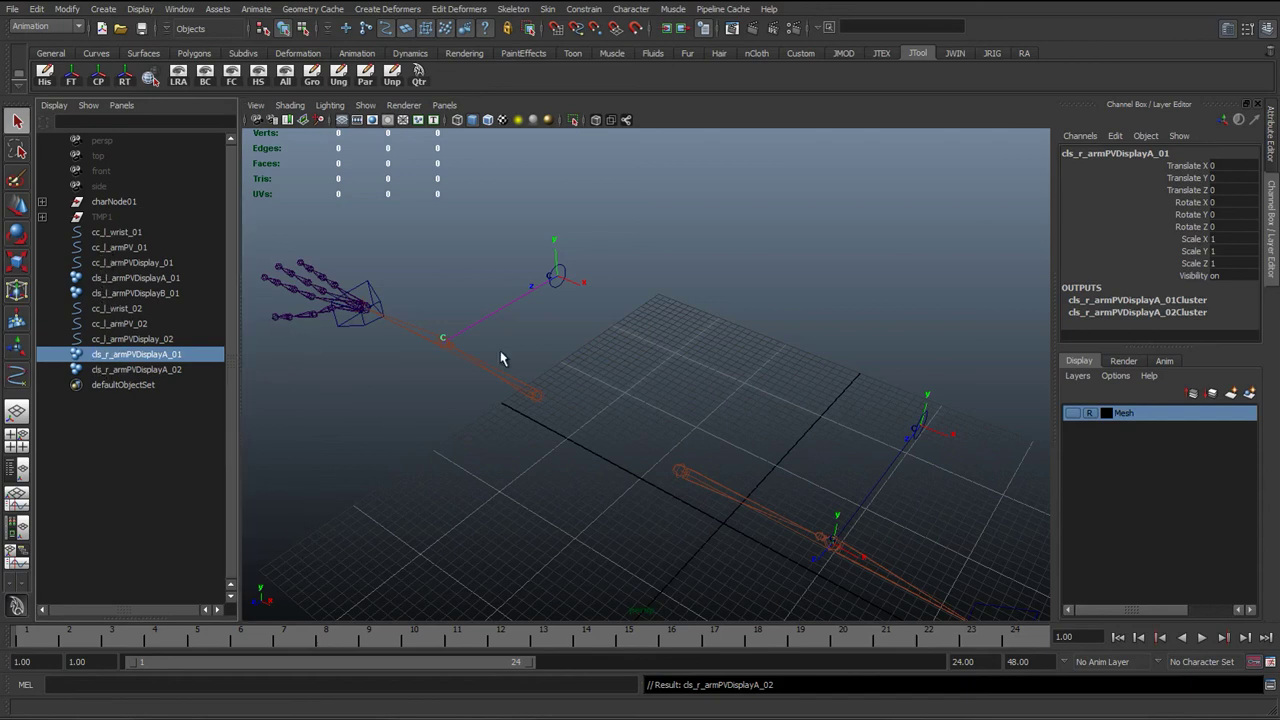
pyautogui.click(176, 370)
pyautogui.click(180, 356)
pyautogui.click(176, 370)
pyautogui.doubleClick(162, 370)
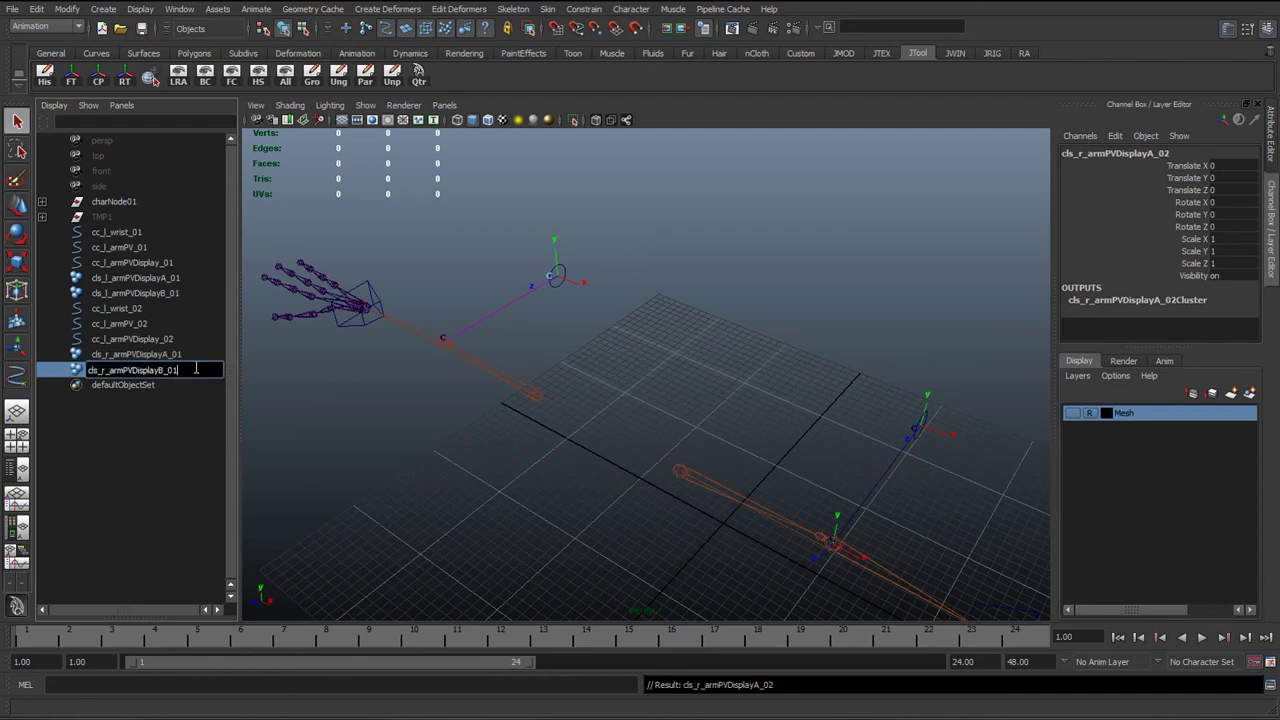
pyautogui.click(611, 371)
# - Hide the local rotation axes of cc_l_armPV_01 and cc_l_armPV_02 and those at the left elbow
pyautogui.keyDown('alt'); pyautogui.moveTo(611, 371); pyautogui.dragTo(580, 380); pyautogui.keyUp('alt')
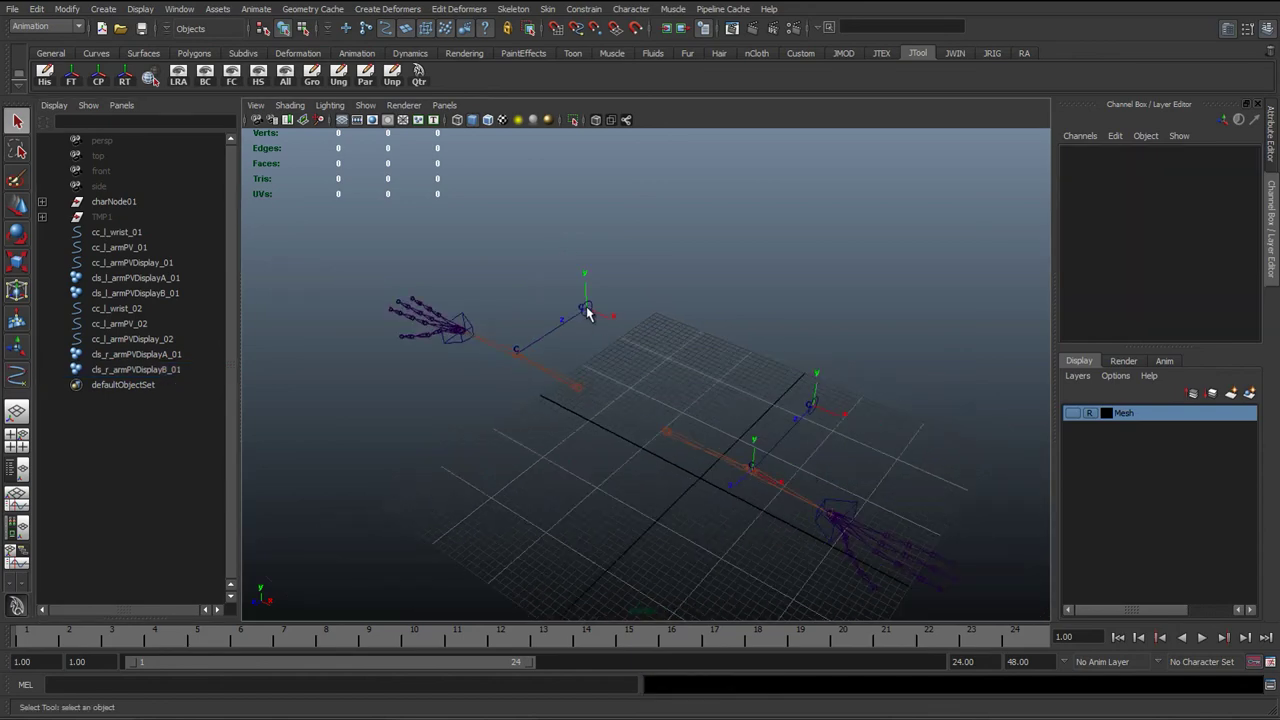
pyautogui.click(587, 313)
pyautogui.keyDown('alt'); pyautogui.moveTo(737, 443); pyautogui.dragTo(600, 505); pyautogui.keyUp('alt')
pyautogui.click(575, 408)
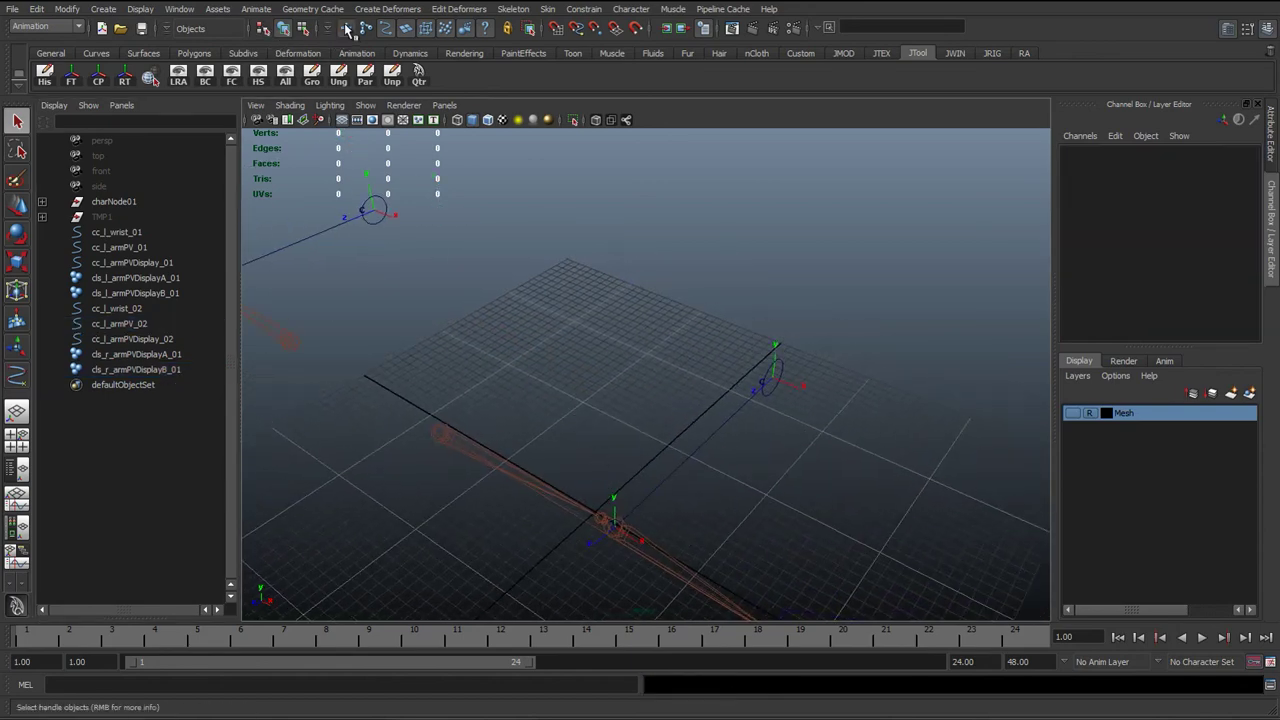
pyautogui.hotkey('ctrl', 'z')
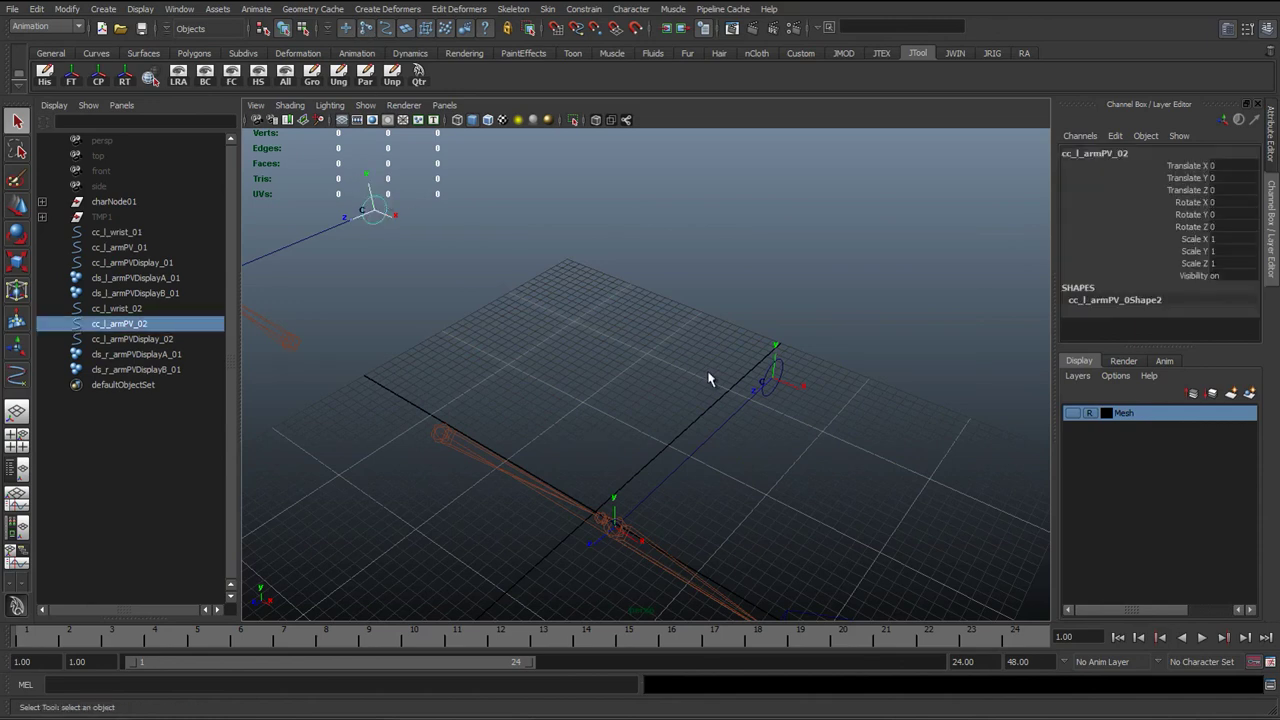
pyautogui.keyDown('shift'); pyautogui.click(781, 384); pyautogui.keyUp('shift')
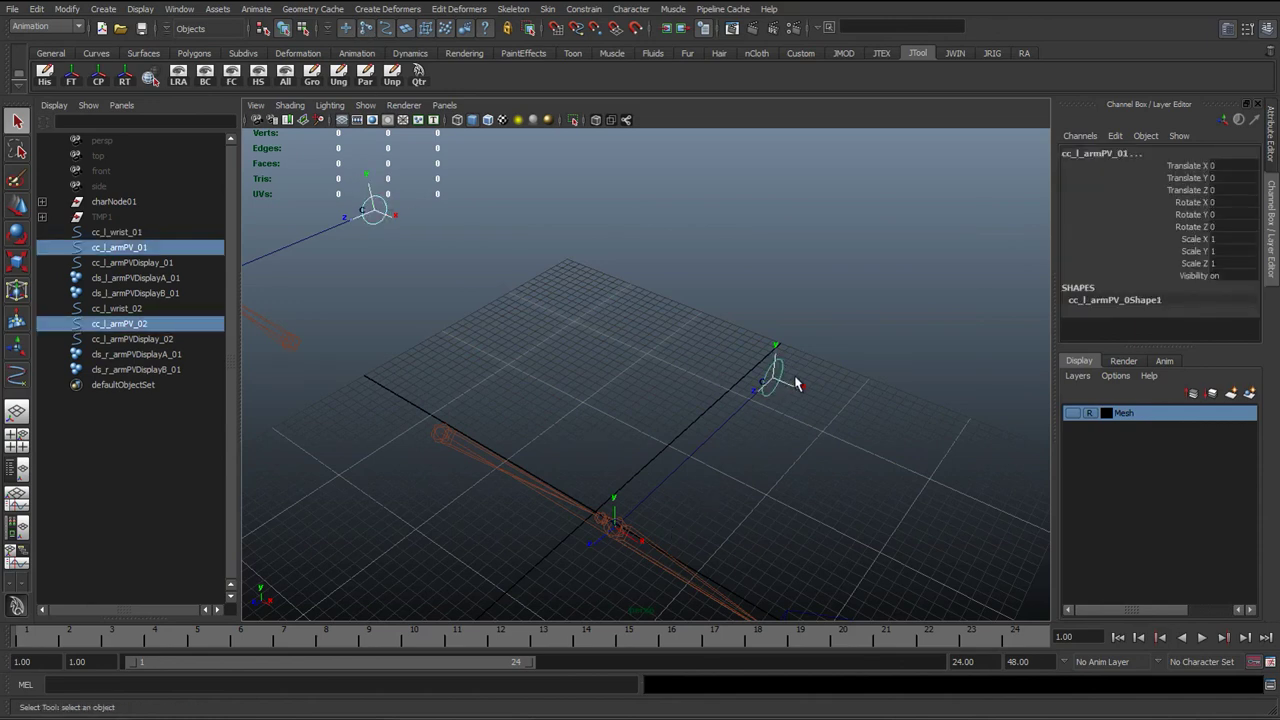
pyautogui.keyDown('shift'); pyautogui.click(634, 532); pyautogui.keyUp('shift')
pyautogui.click(548, 365)
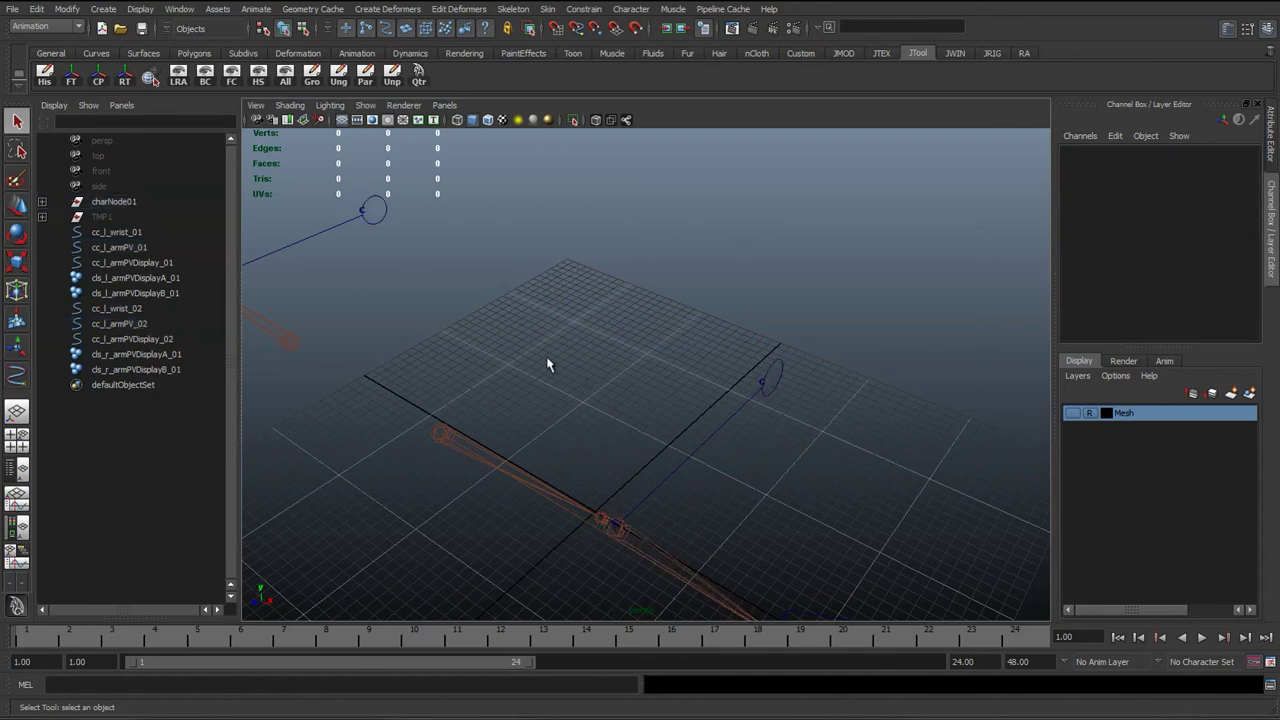
# - Test moving the right wrist control, cc_l_wrist_02, then restore its position and deselect it
pyautogui.keyDown('alt'); pyautogui.moveTo(548, 365); pyautogui.dragTo(589, 316, button='middle'); pyautogui.keyUp('alt')
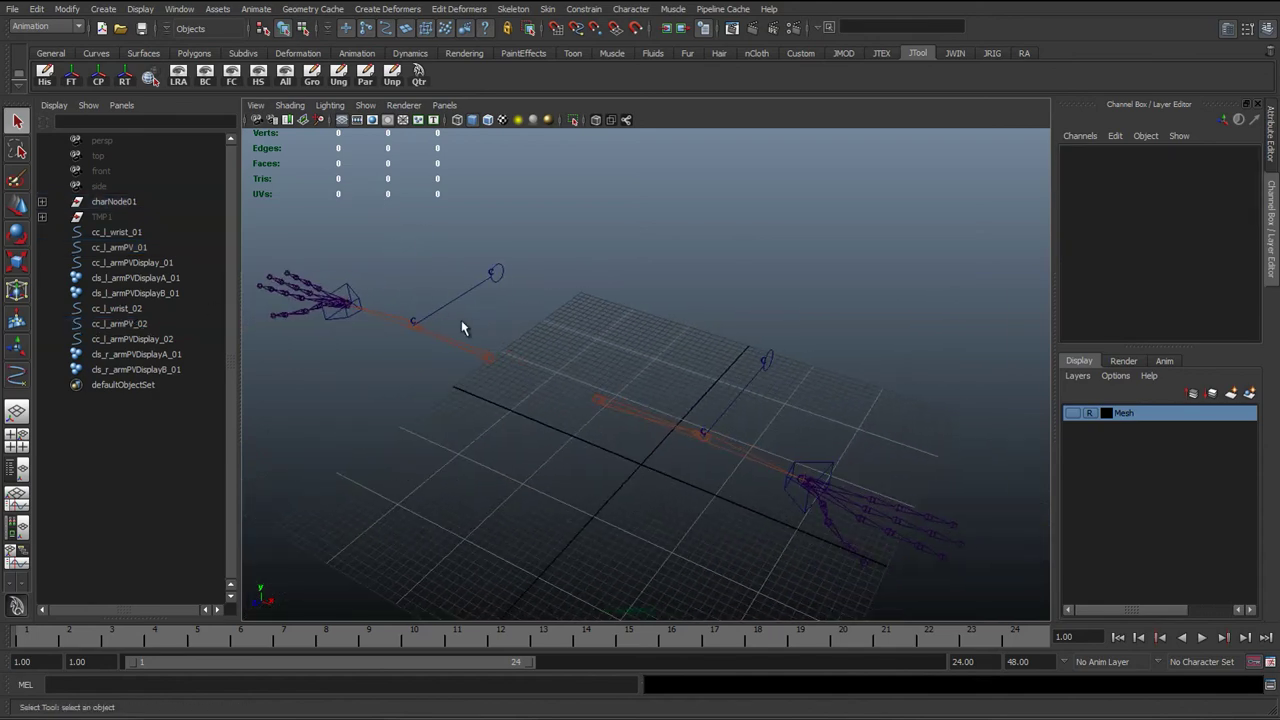
pyautogui.keyDown('alt'); pyautogui.moveTo(513, 371); pyautogui.dragTo(414, 351); pyautogui.keyUp('alt')
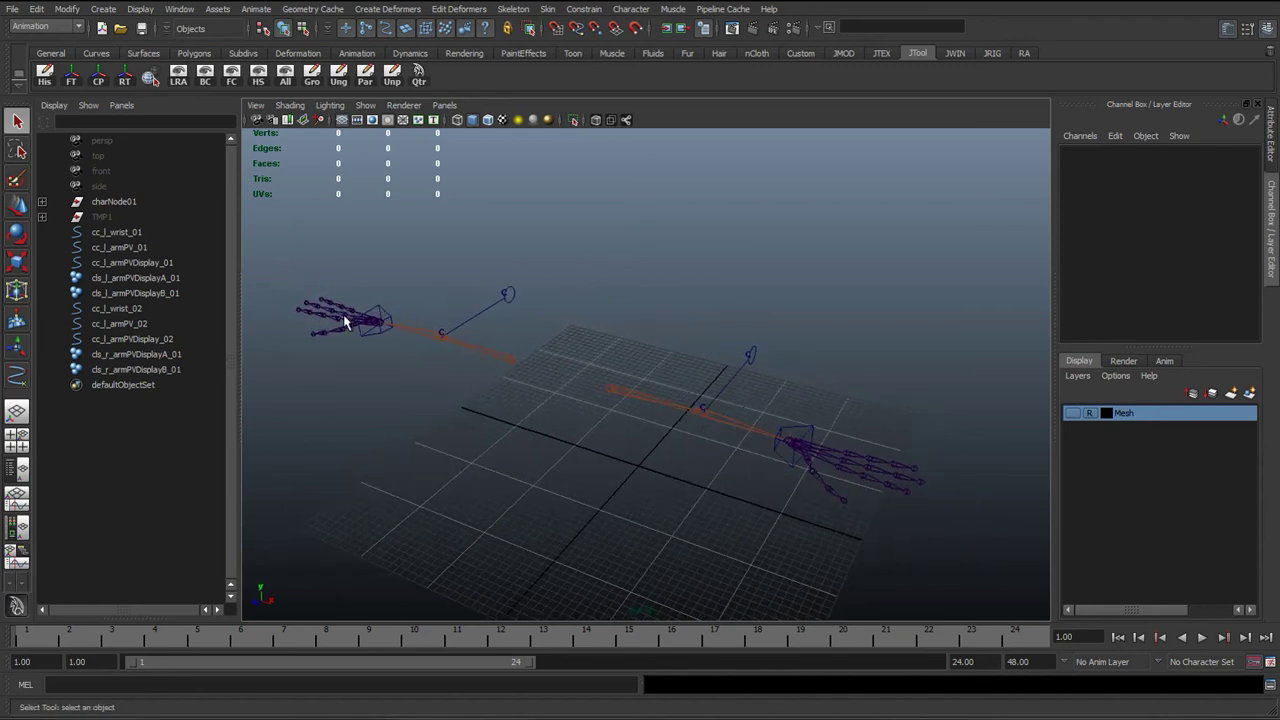
pyautogui.click(375, 312)
pyautogui.press('w')
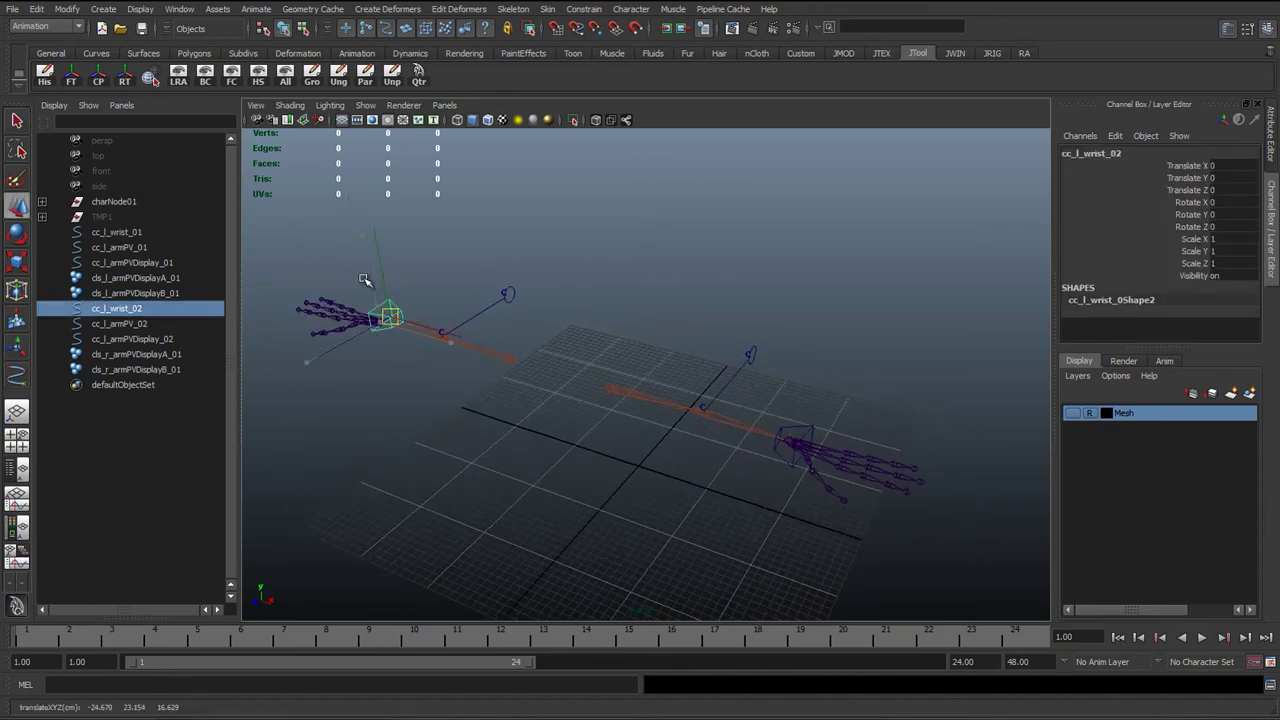
pyautogui.click(587, 396)
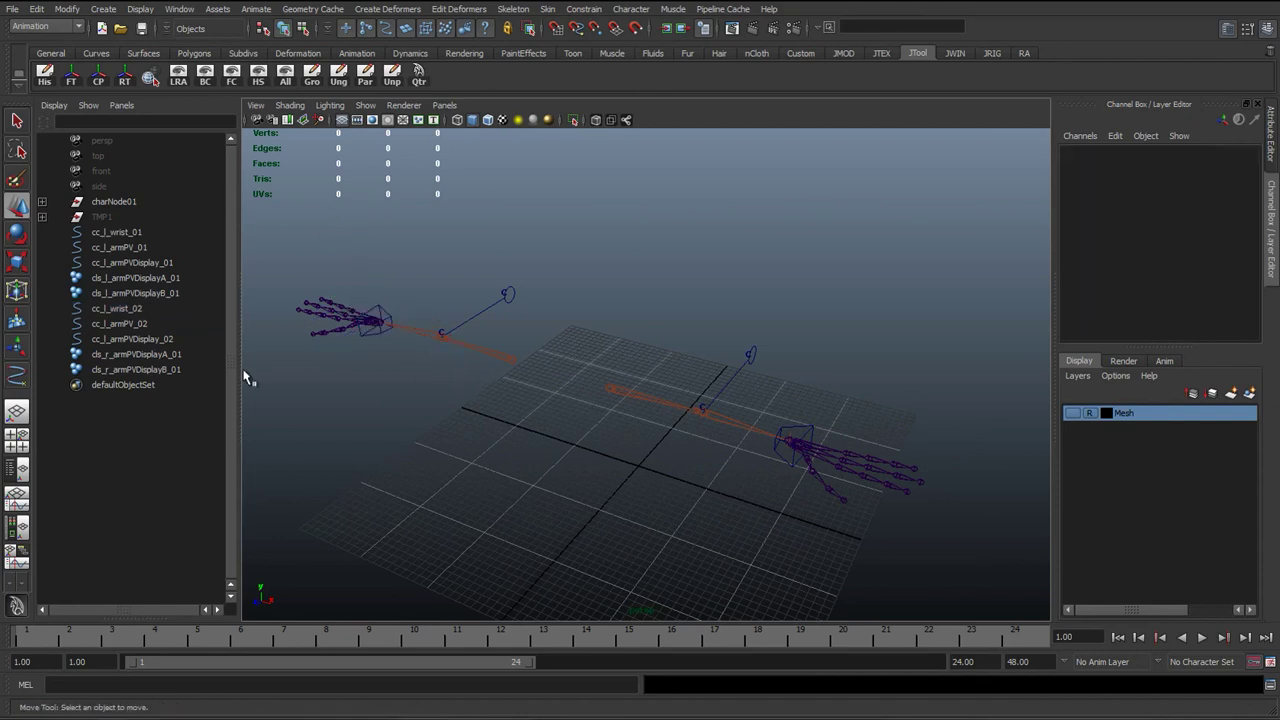